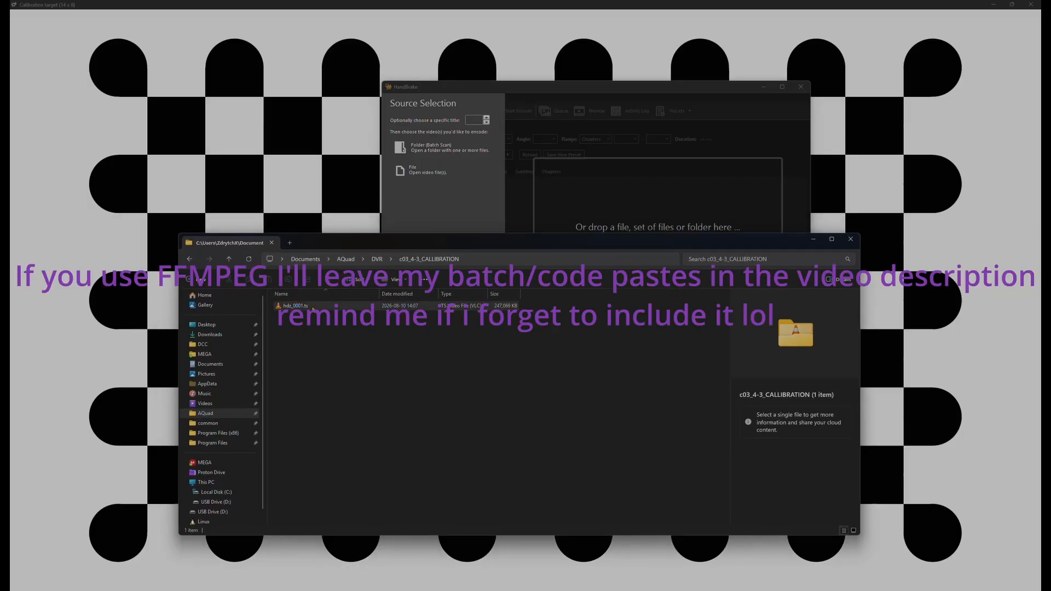
Load hdz_0001.ts from the c03_4-3_CALLIBRATION folder into HandBrake as the source video.
left_click(313, 309)
left_click_drag(395, 245, 454, 248)
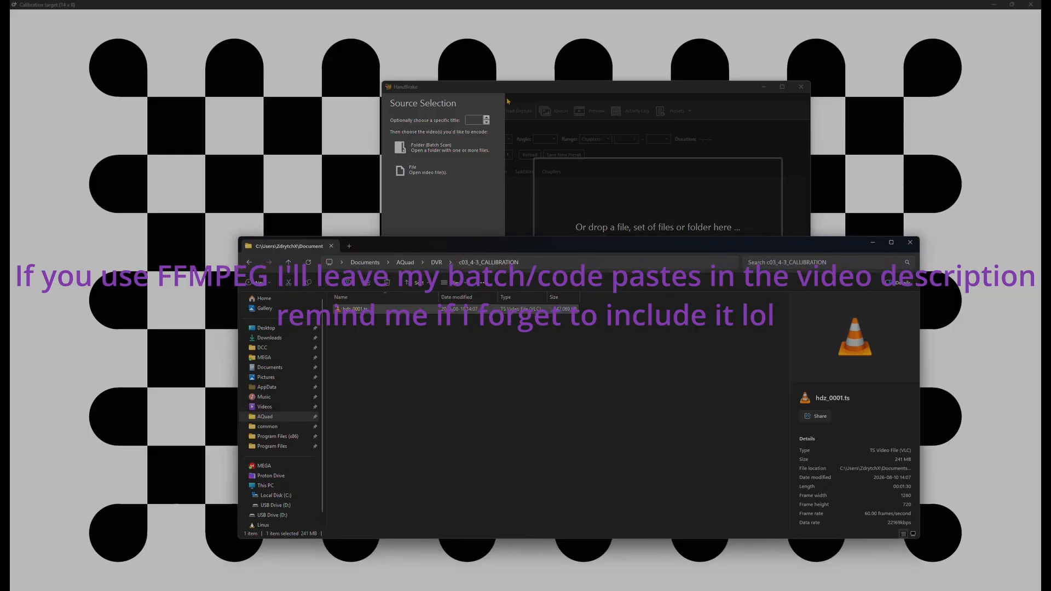
left_click_drag(512, 90, 265, 53)
left_click(358, 364)
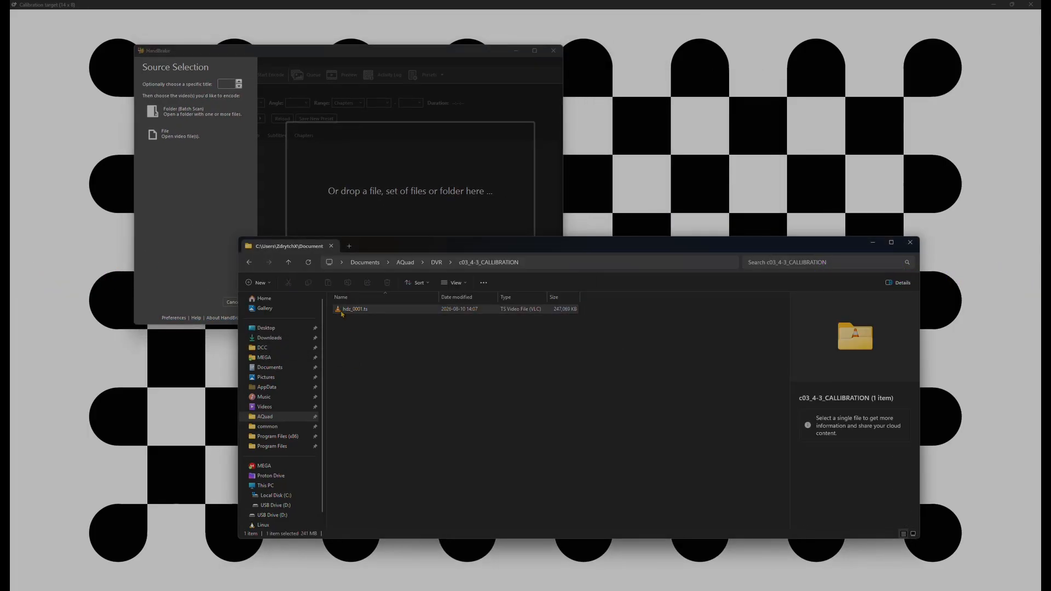
left_click_drag(342, 310, 386, 189)
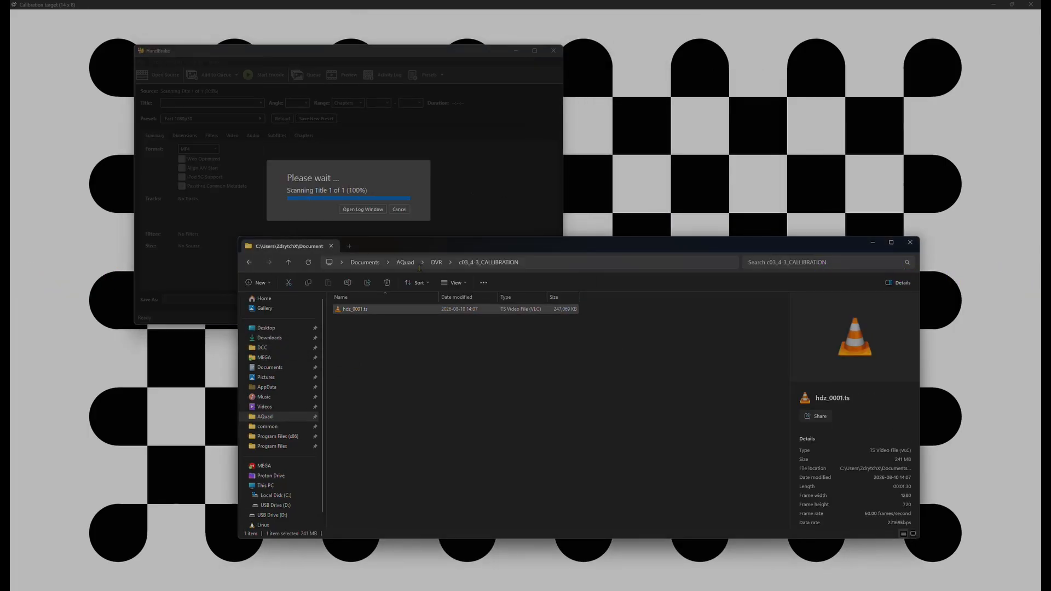
left_click_drag(384, 53, 415, 81)
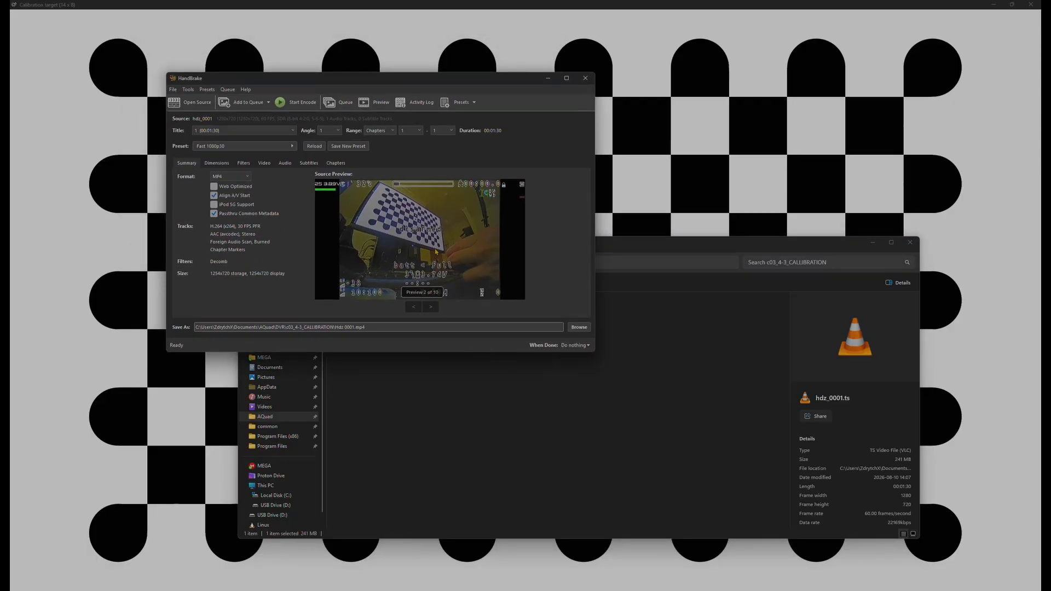
Apply the custom preset Slower 1080p 60 4:3 and check its video encoder and framerate options.
left_click(280, 148)
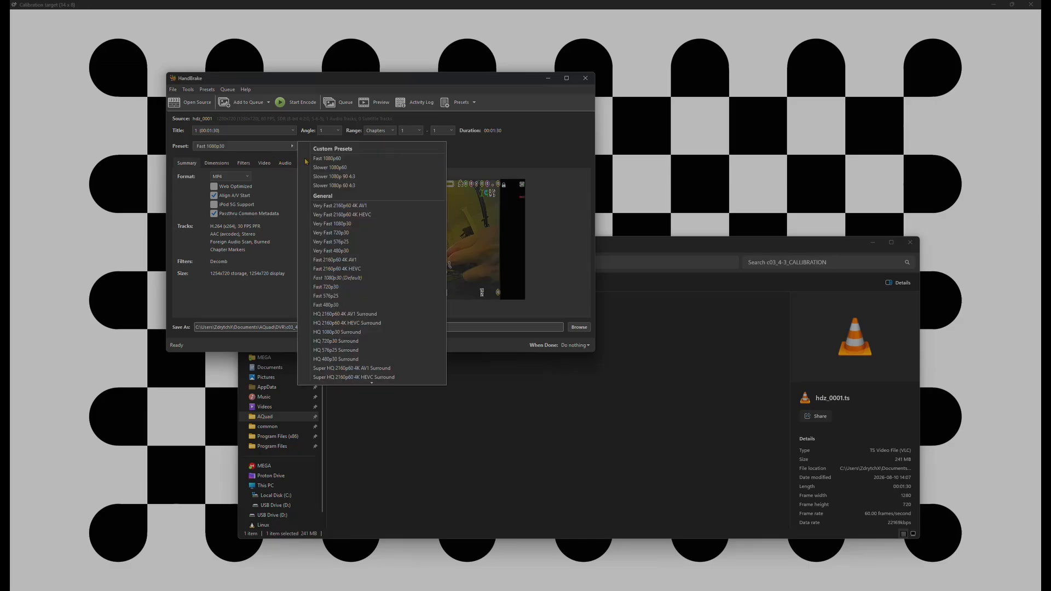
left_click(365, 160)
left_click(264, 163)
left_click(280, 146)
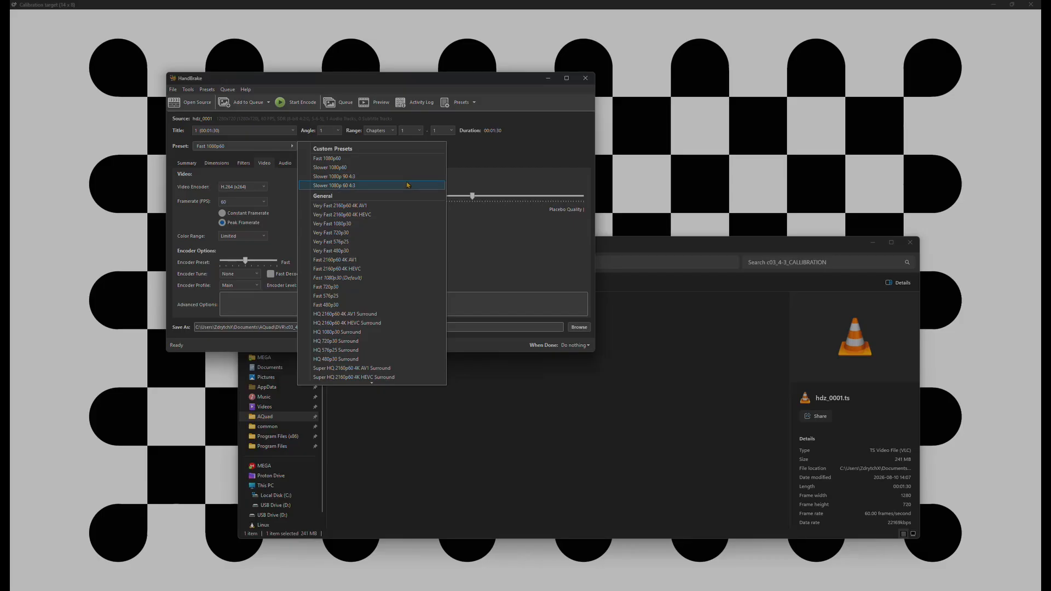
left_click(405, 186)
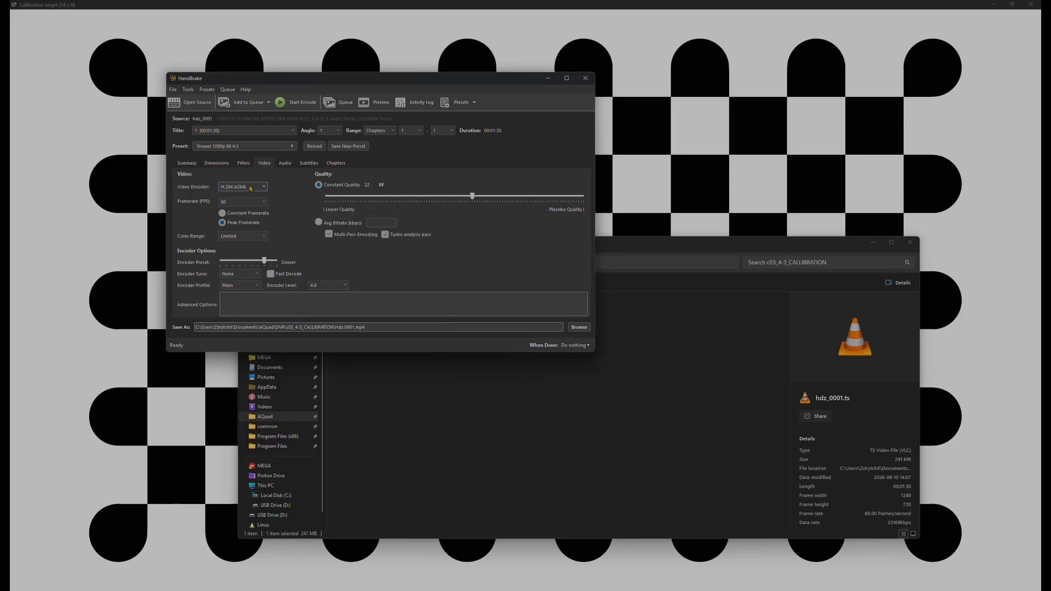
left_click(253, 203)
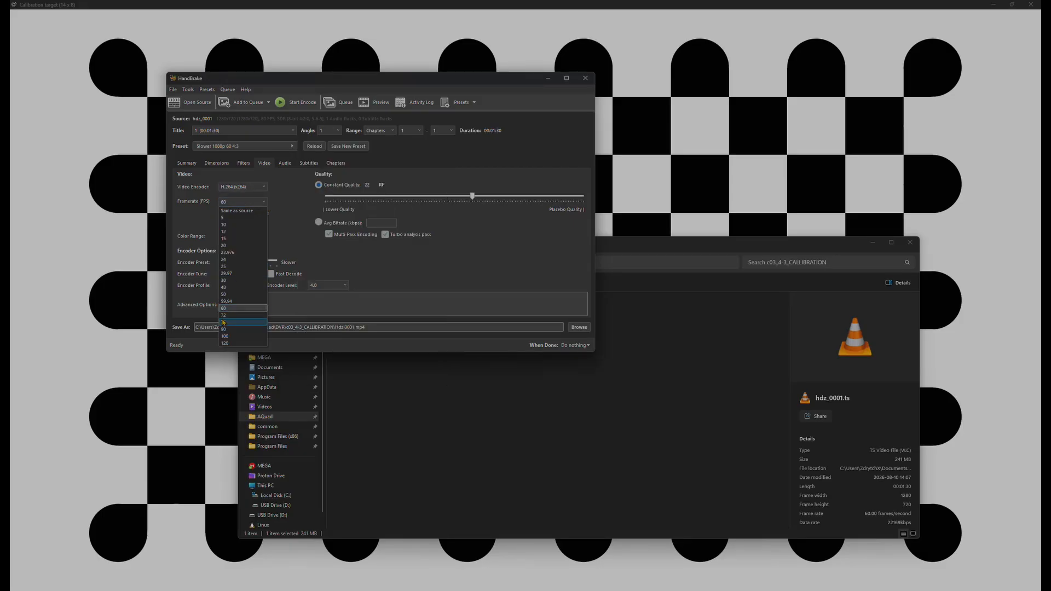
left_click(285, 205)
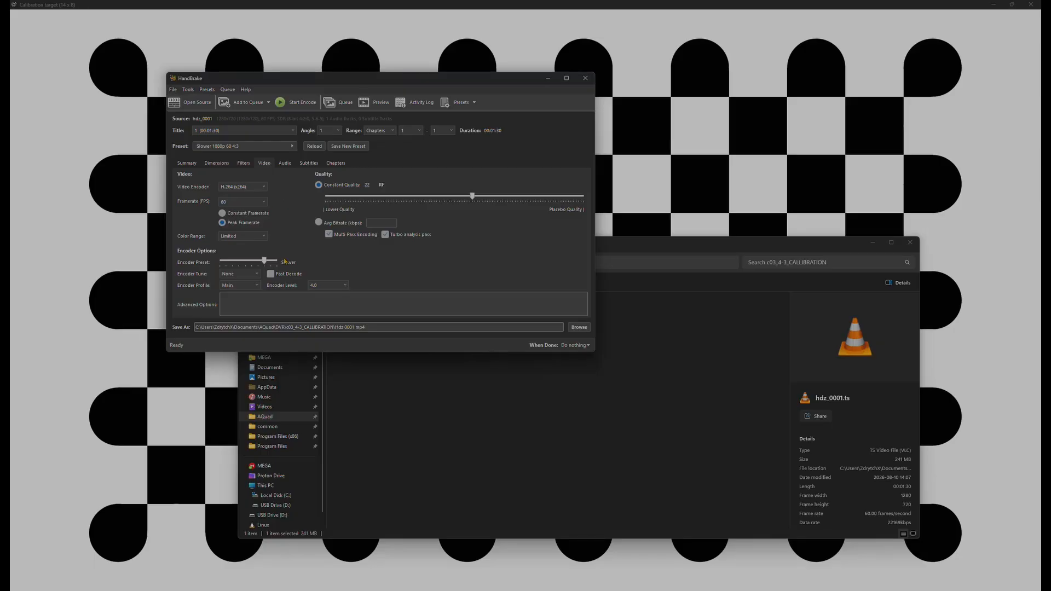
Review the cropping, summary and video settings, add the hdz_0001 job to the queue and start encoding it.
left_click(218, 164)
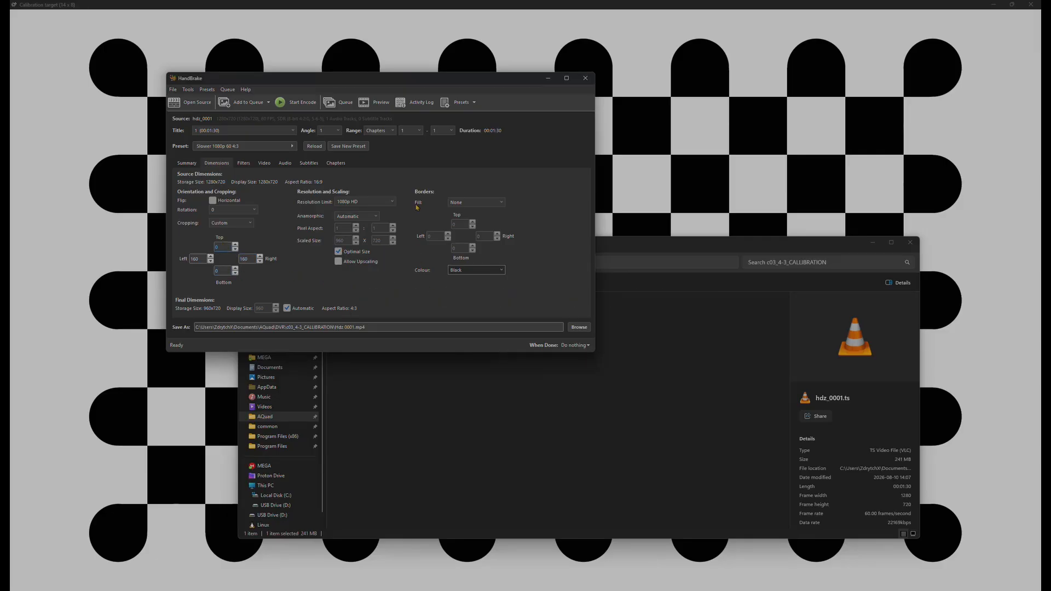
left_click(247, 105)
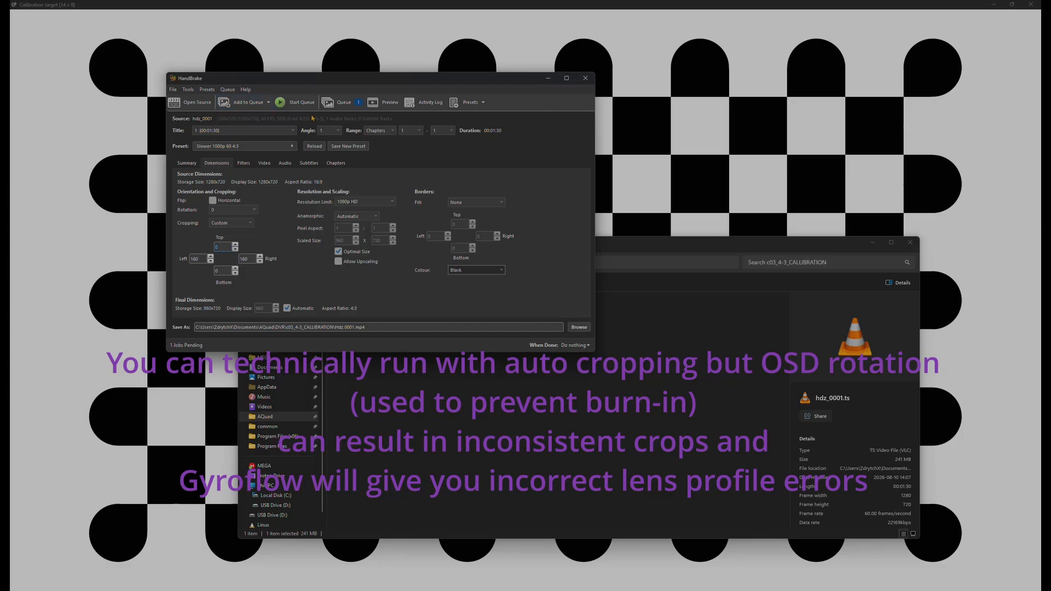
left_click(270, 165)
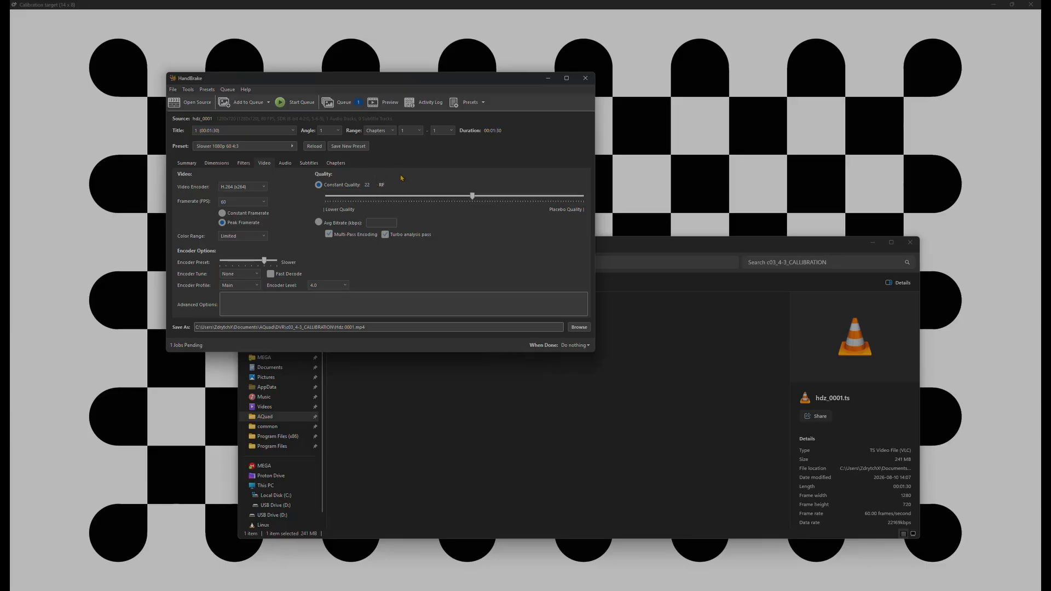
left_click(185, 163)
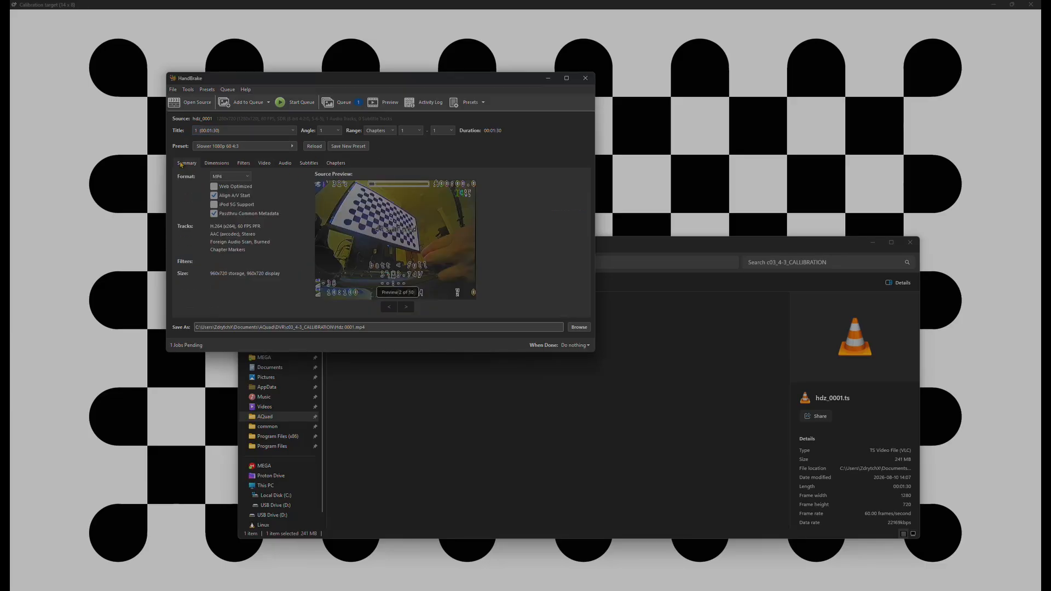
left_click(260, 164)
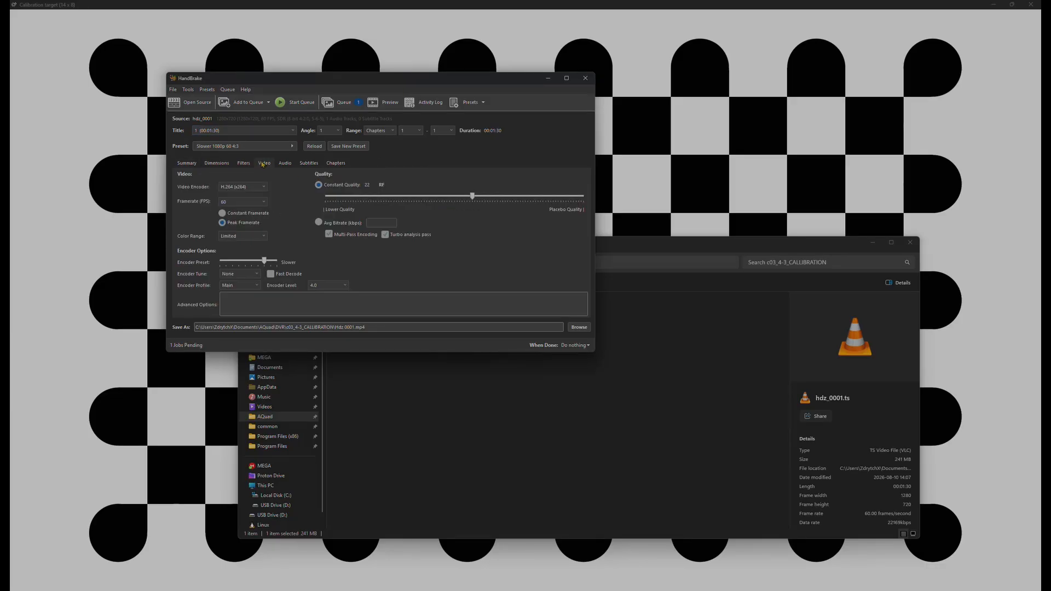
left_click(292, 104)
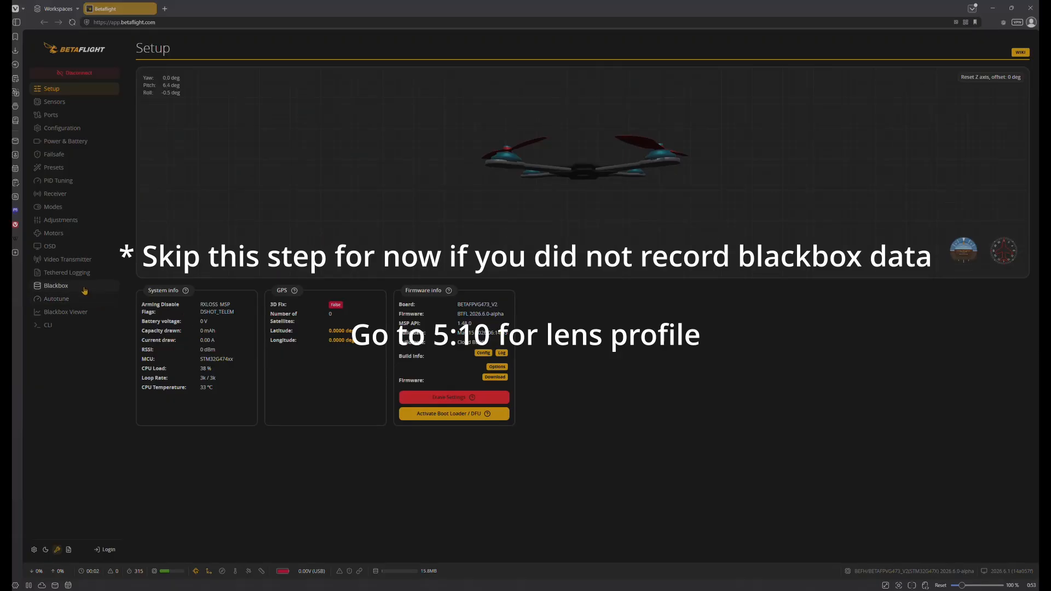
Reboot the flight controller into mass storage device mode from Betaflight's Blackbox page and open the BETAFLT (D:) drive.
left_click(56, 286)
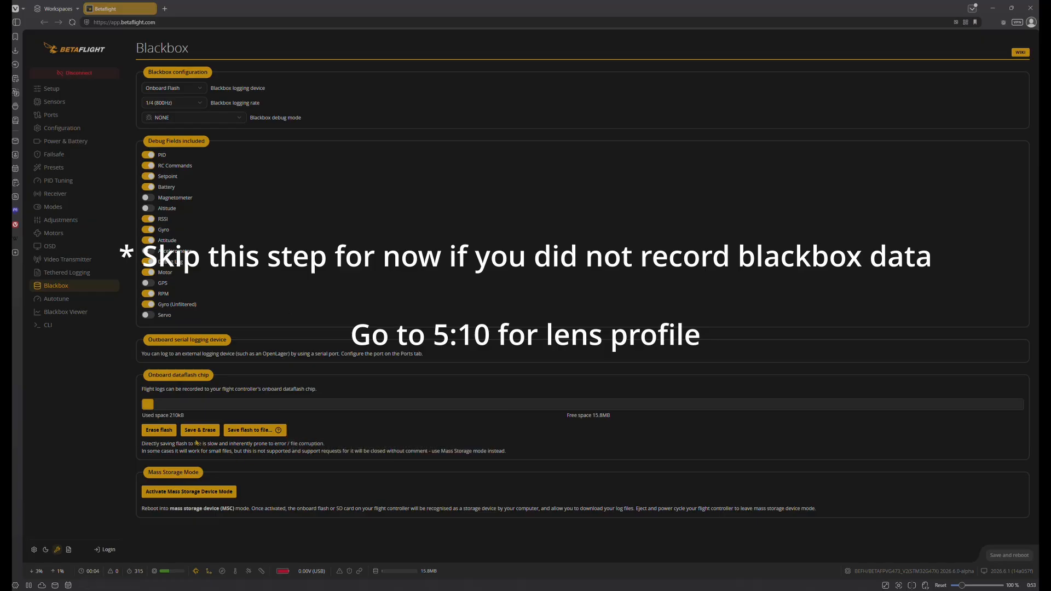
left_click(186, 492)
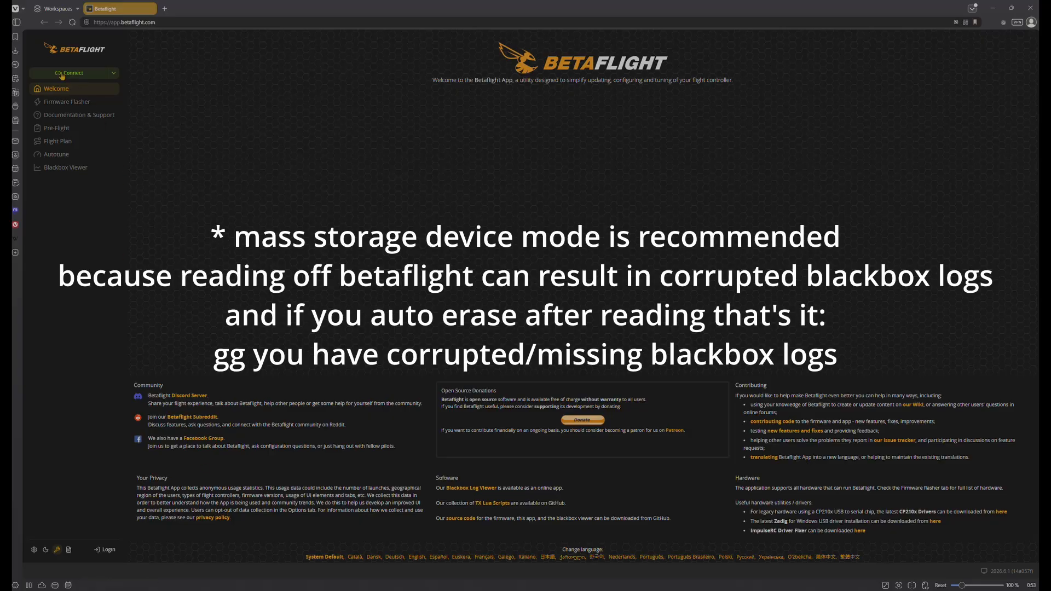
key("alt+Tab")
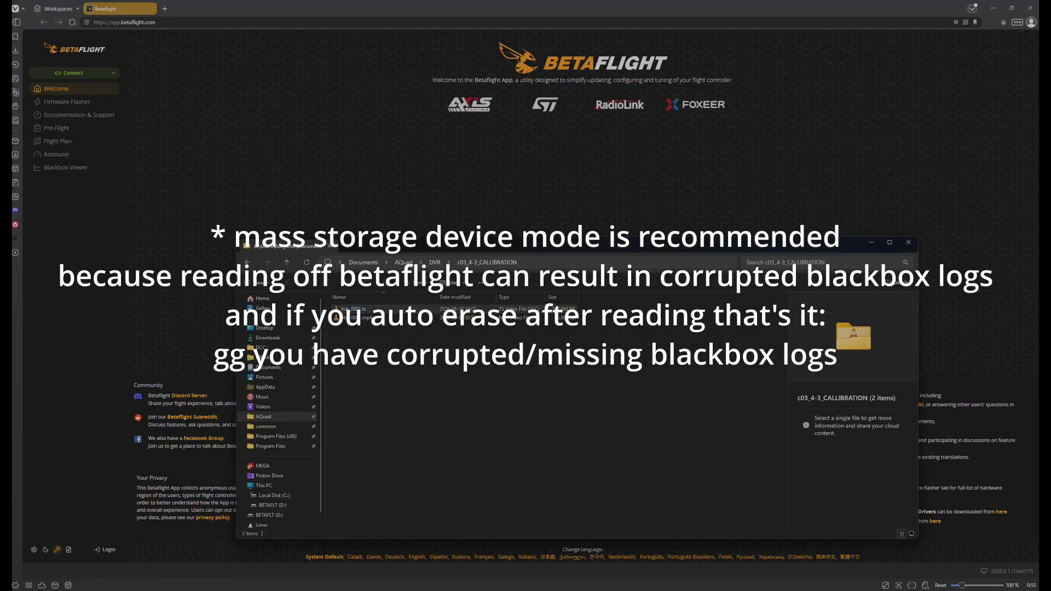
key("super+e")
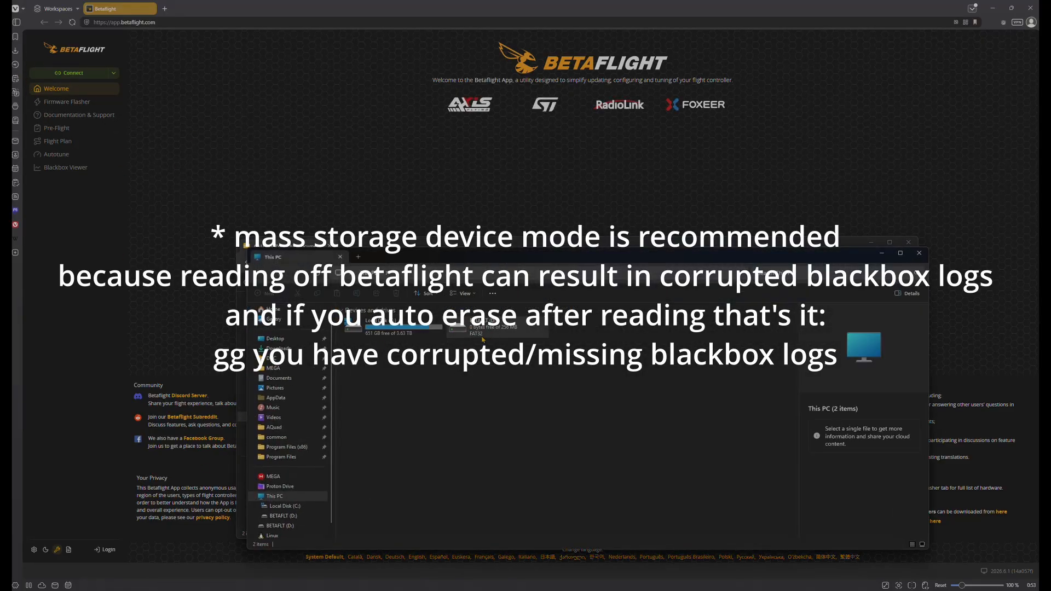
double_click(478, 329)
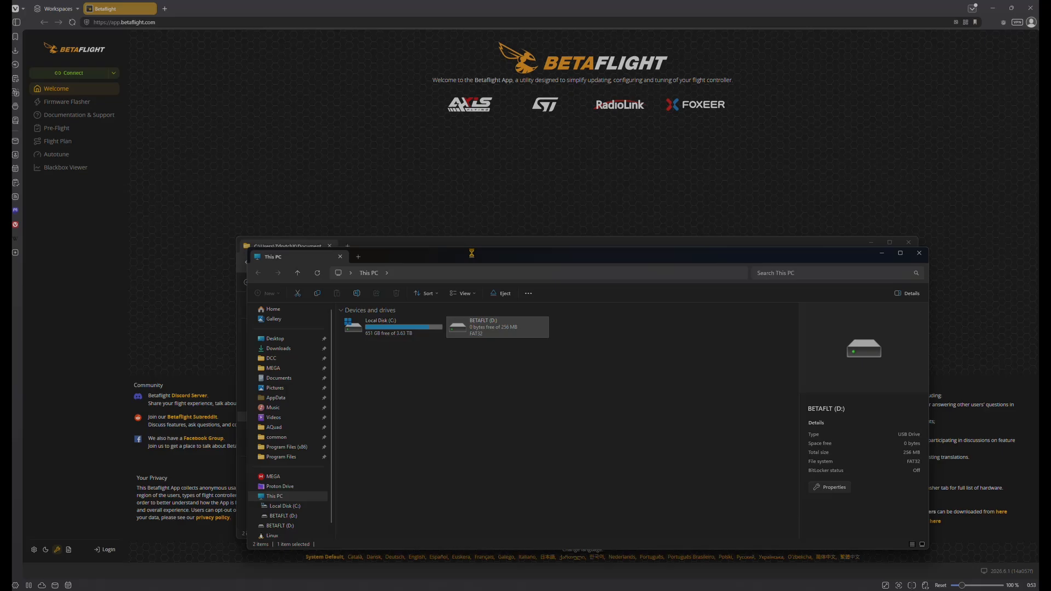
Copy btfl_all.bbl from the BETAFLT drive into the c03_4-3_CALLIBRATION folder.
left_click_drag(470, 255, 479, 116)
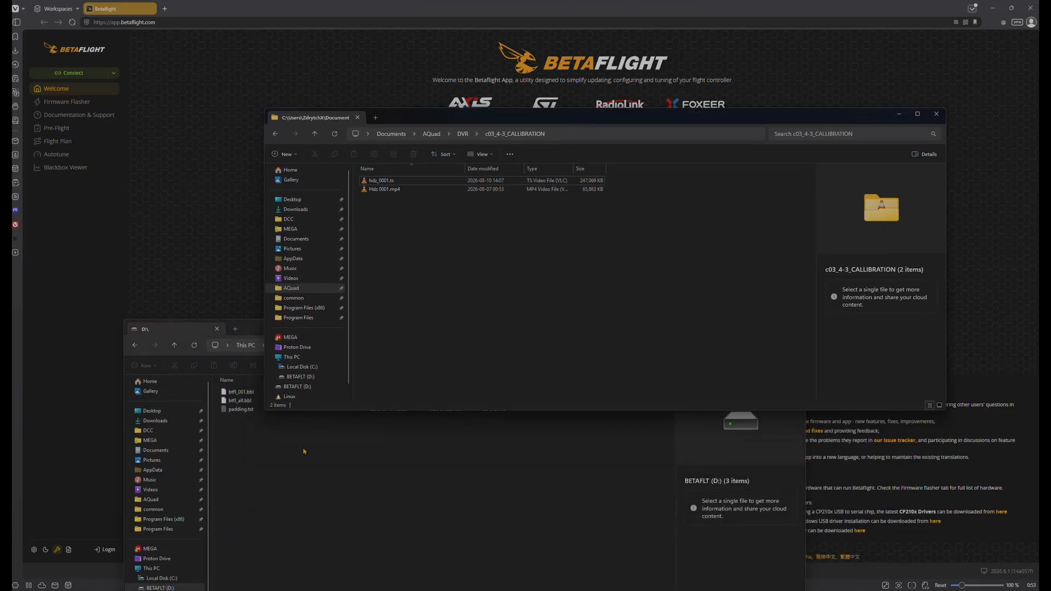
left_click(304, 451)
left_click(241, 401)
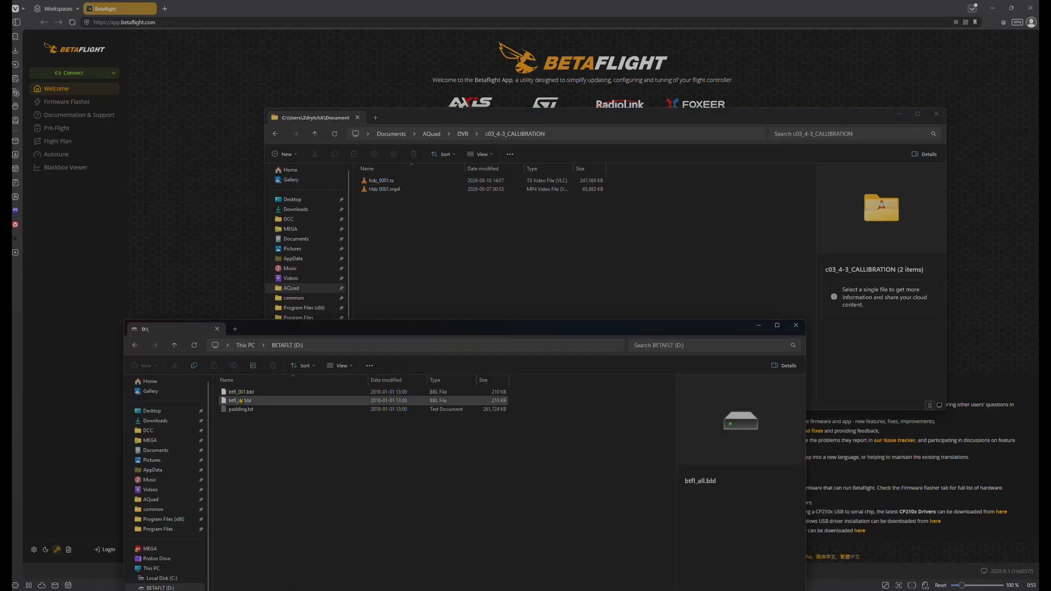
left_click_drag(240, 401, 442, 378)
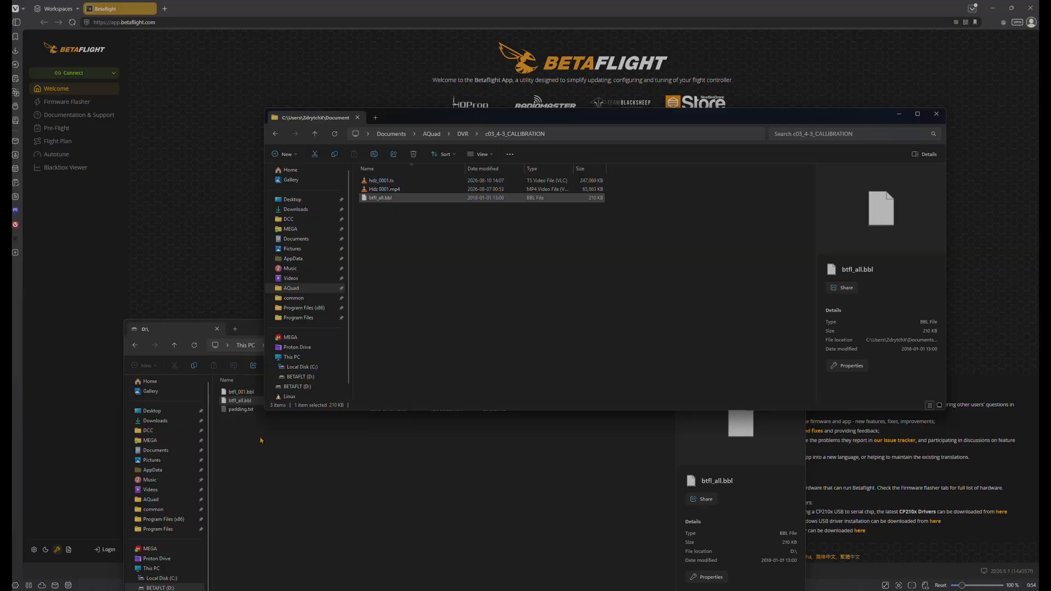
left_click(261, 460)
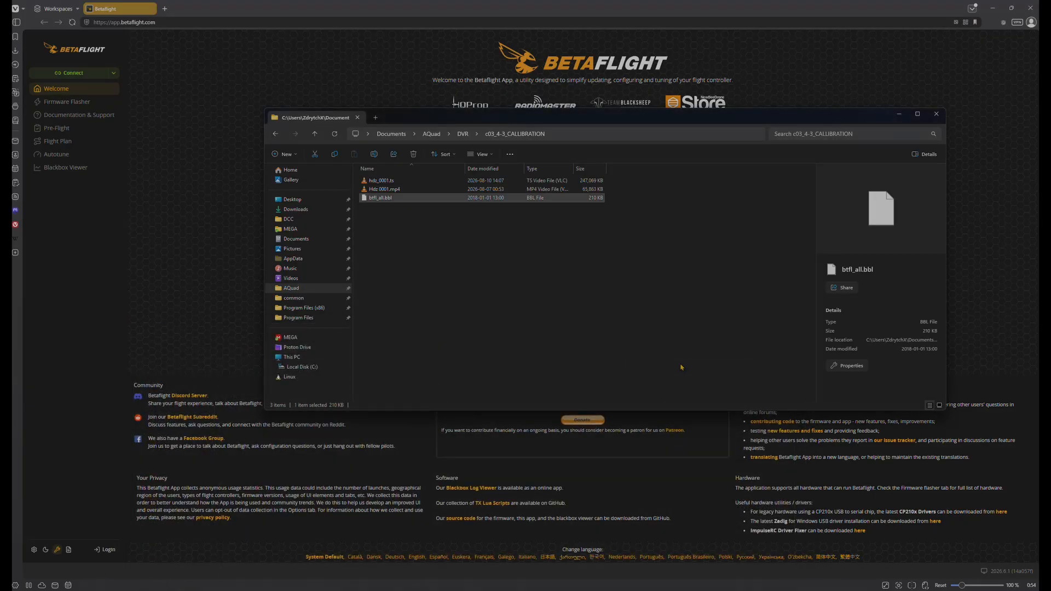
Reconnect the flight controller in Betaflight and erase its onboard dataflash from the Blackbox page.
left_click(190, 204)
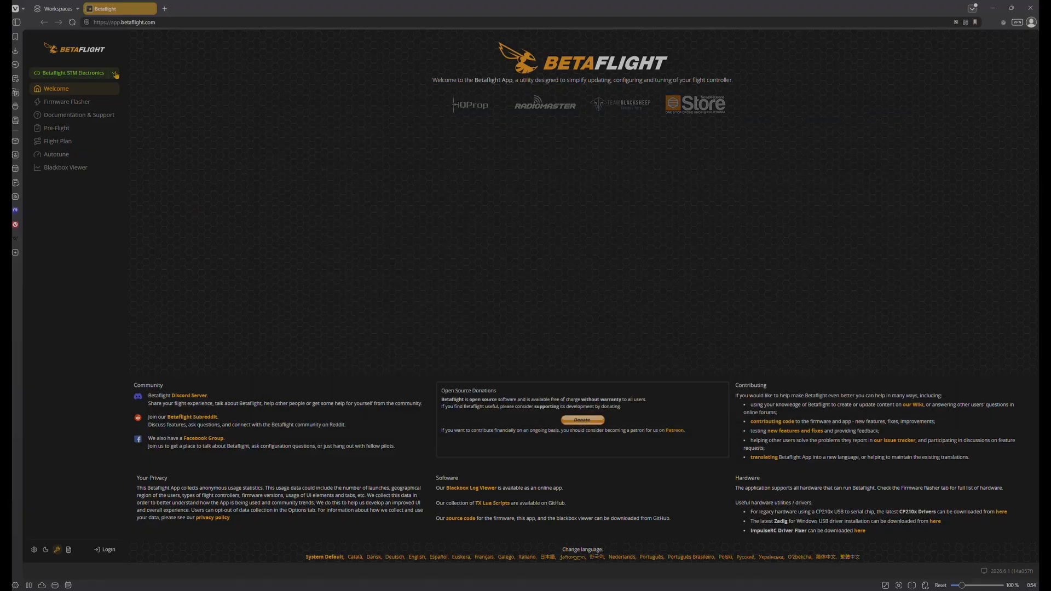
left_click(57, 285)
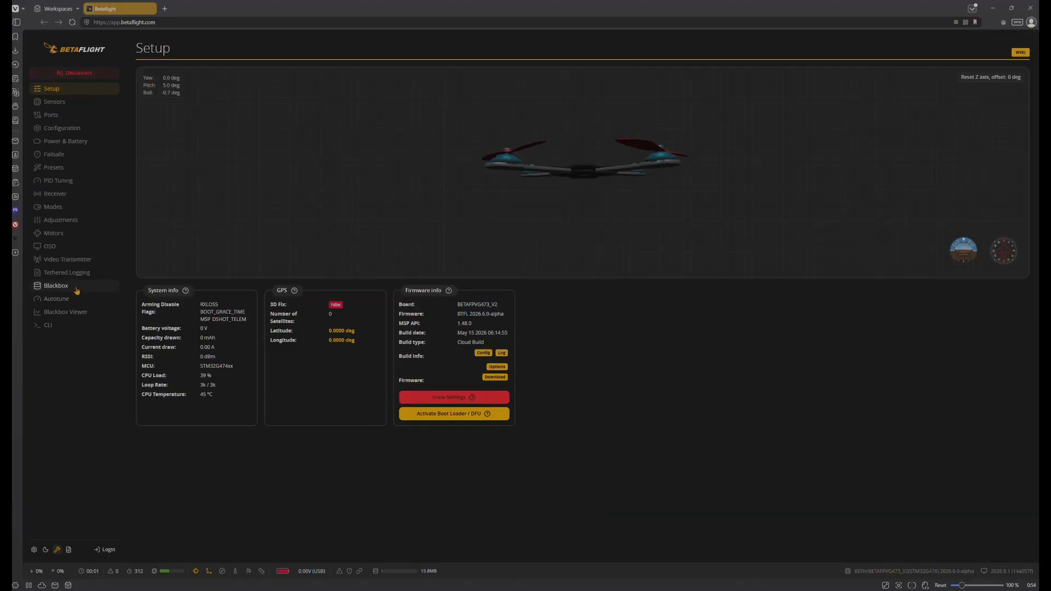
left_click(169, 431)
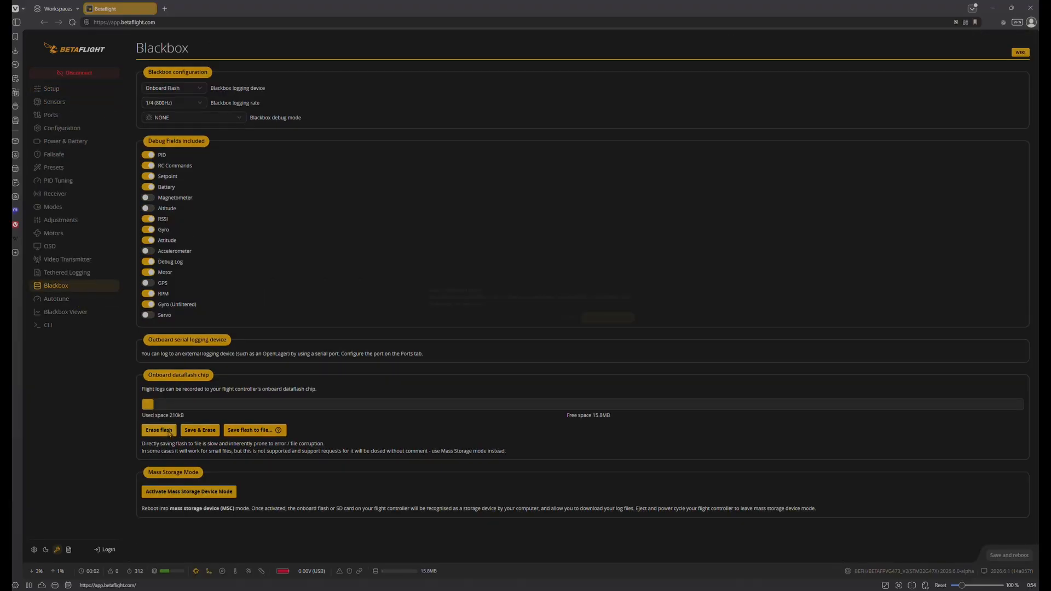
left_click(617, 319)
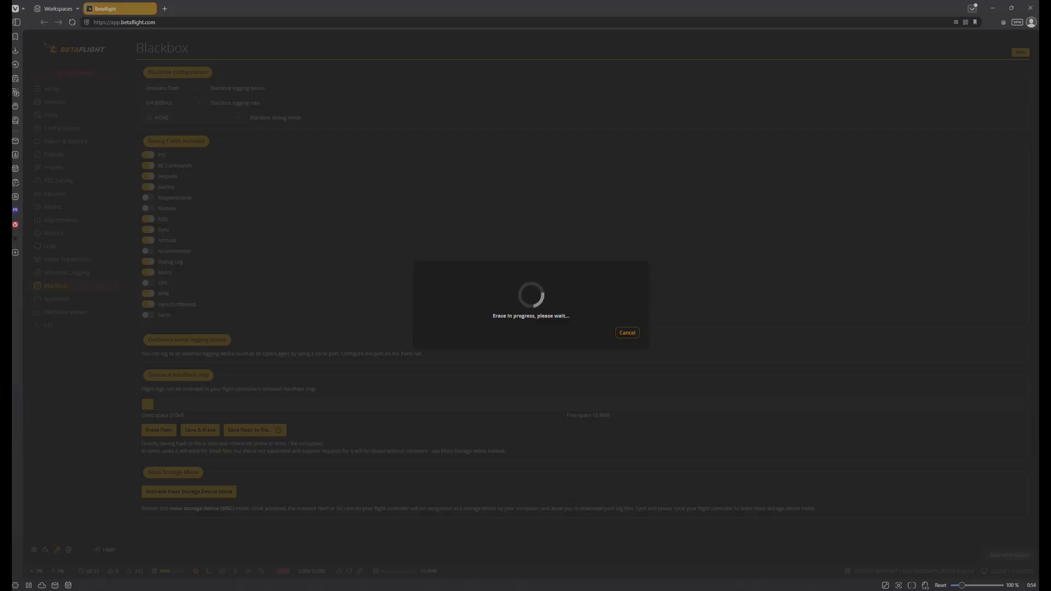
Dismiss the connection dialog in Betaflight and close its browser window.
left_click(14, 83)
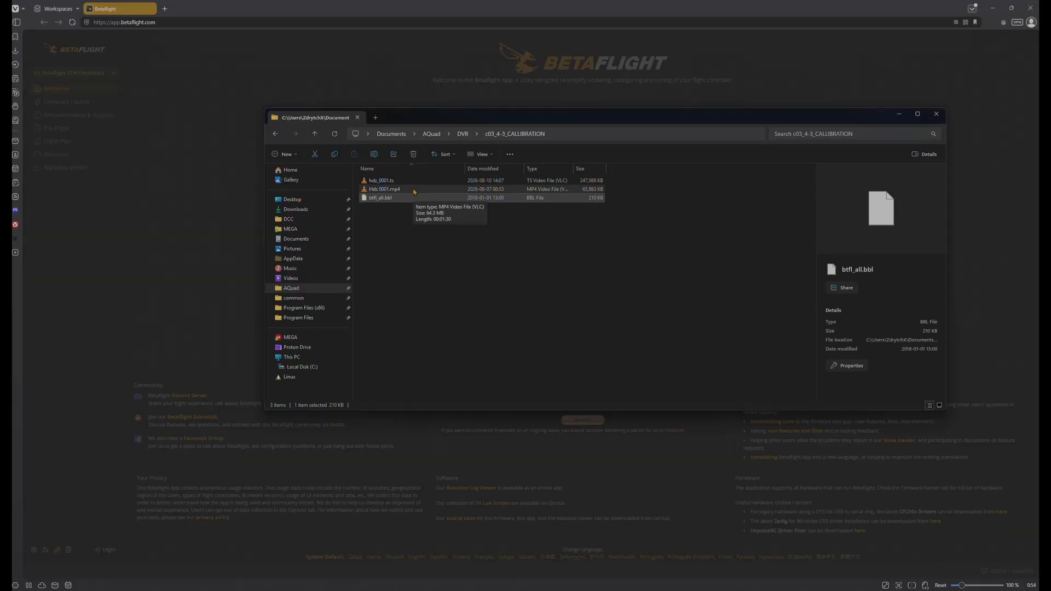
left_click(341, 17)
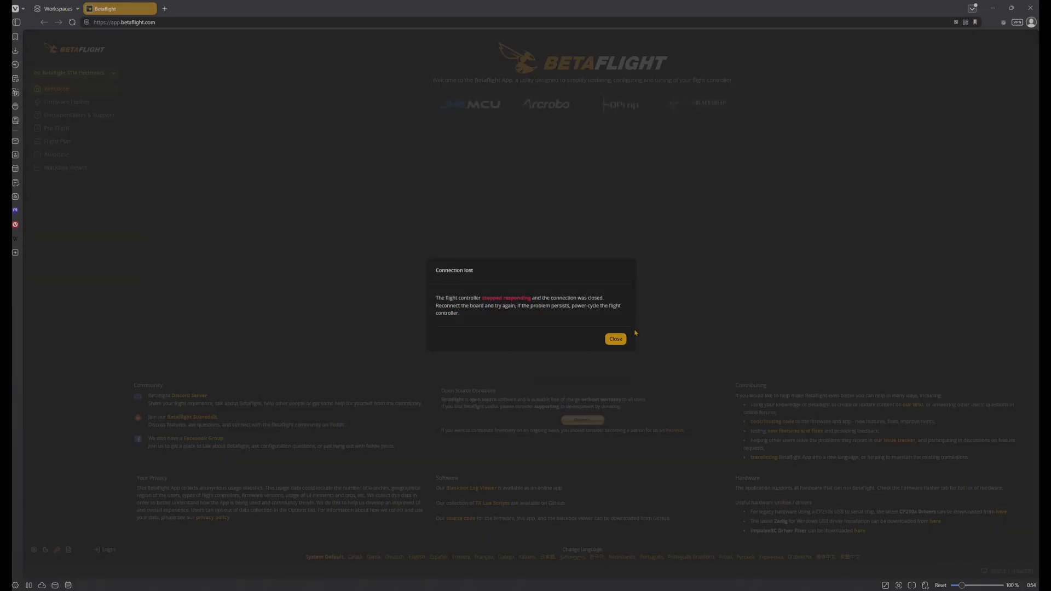
left_click(615, 339)
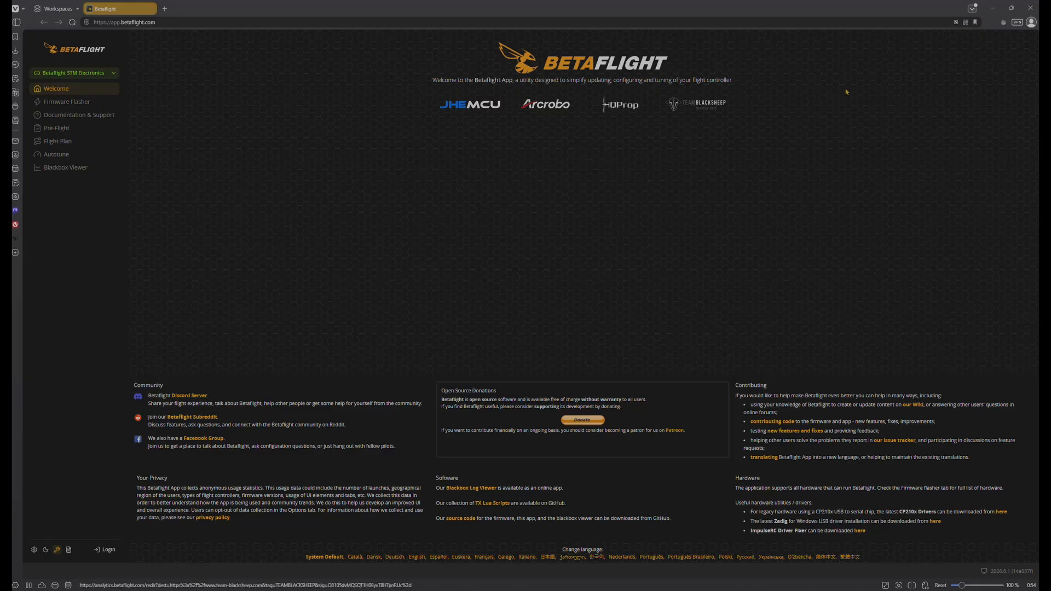
left_click(1029, 9)
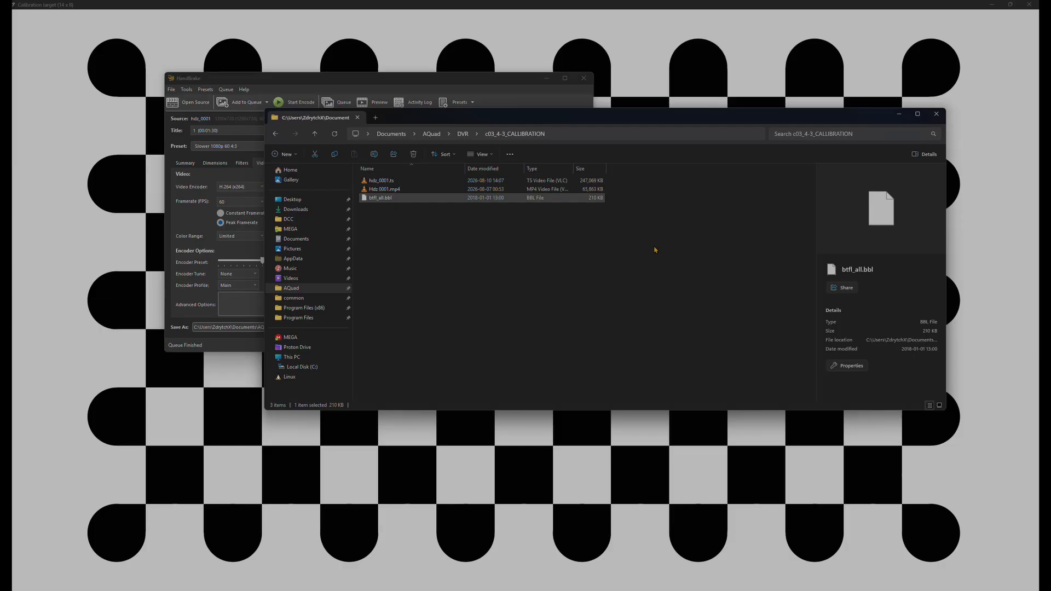
Move the calibration target window out of the way and switch to Gyroflow's Lens calibrator window.
left_click(739, 66)
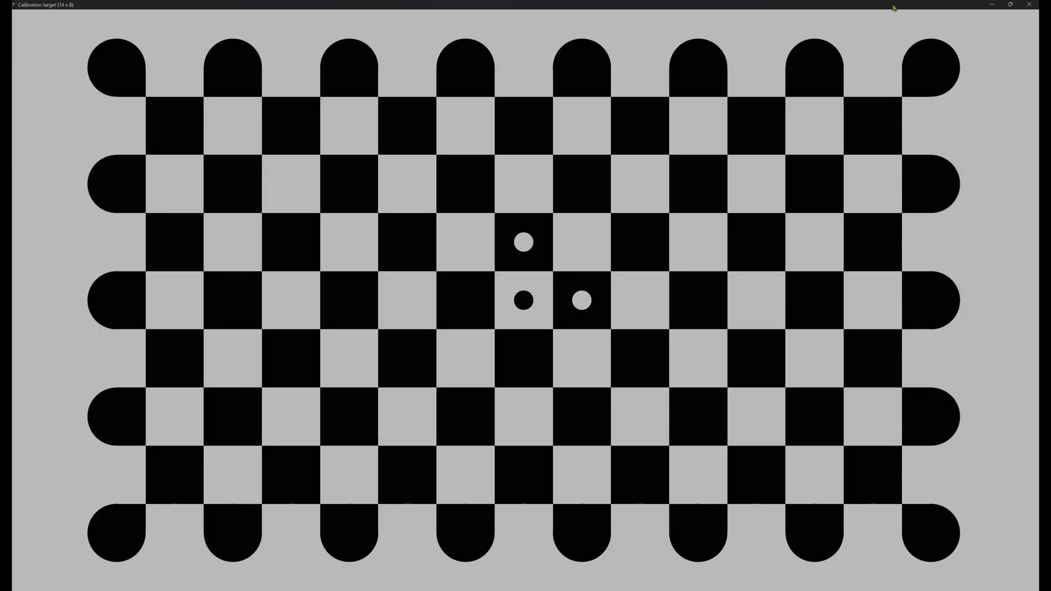
left_click_drag(893, 5, 555, 190)
left_click(692, 189)
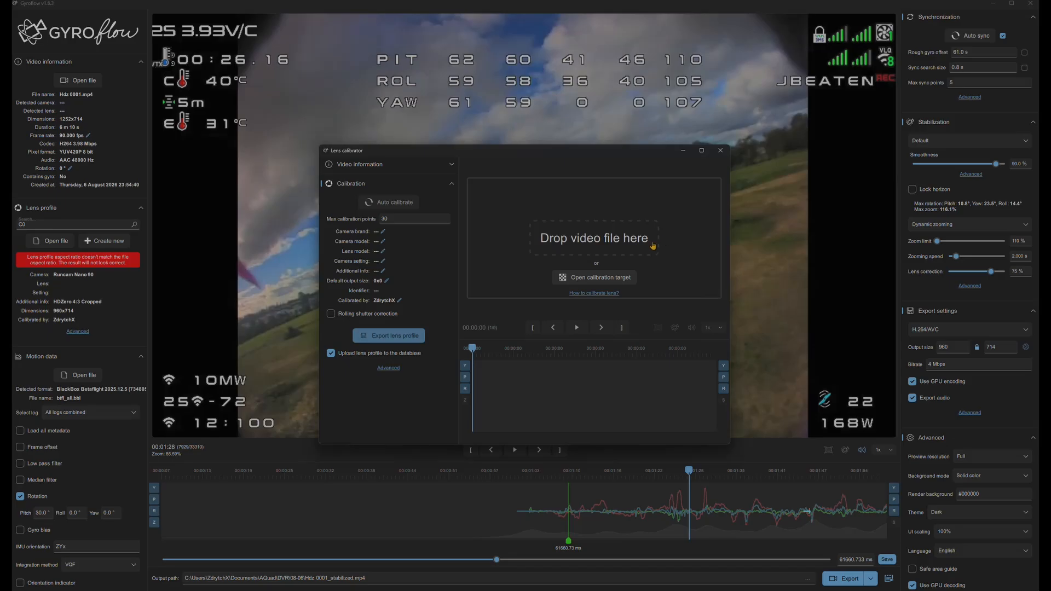
Load Hdz 0001.mp4 from the c03_4-3_CALLIBRATION folder into the lens calibrator and accept updating the output resolution to 960x720.
left_click(557, 273)
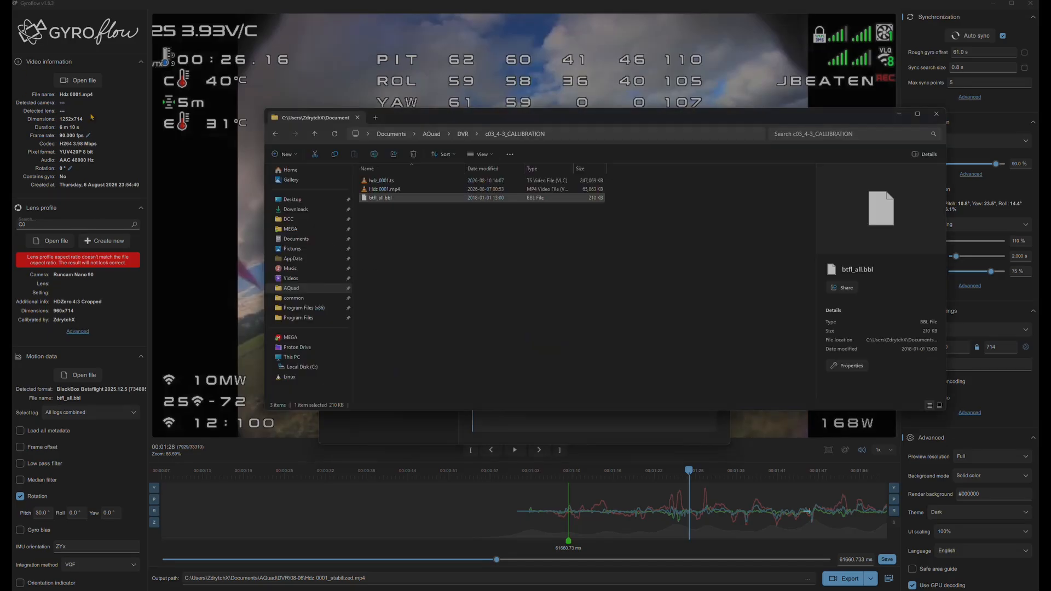
left_click_drag(475, 123, 417, 275)
left_click(325, 340)
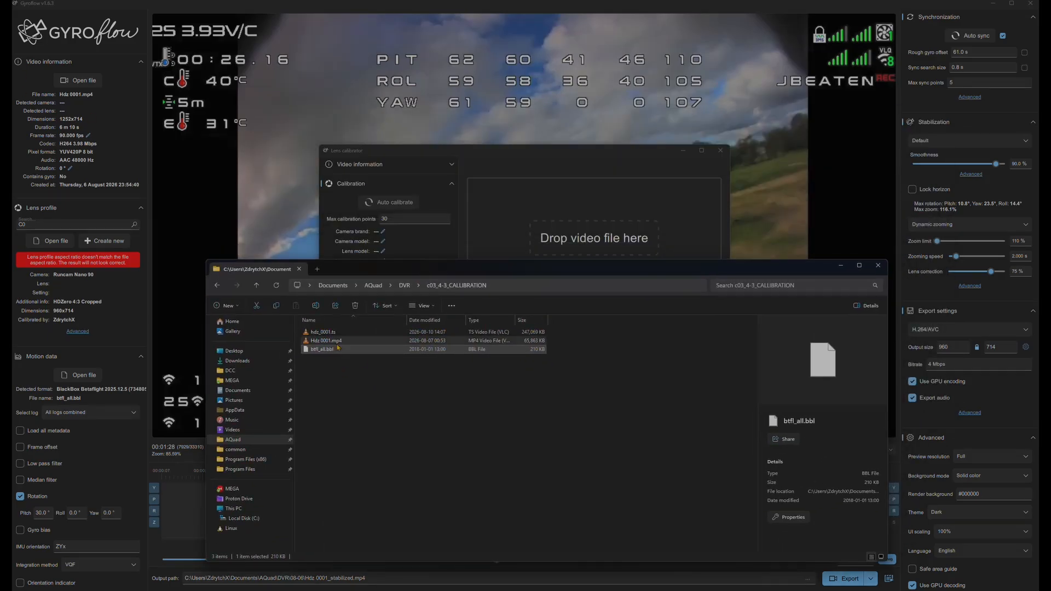
left_click_drag(326, 340, 591, 233)
left_click(475, 445)
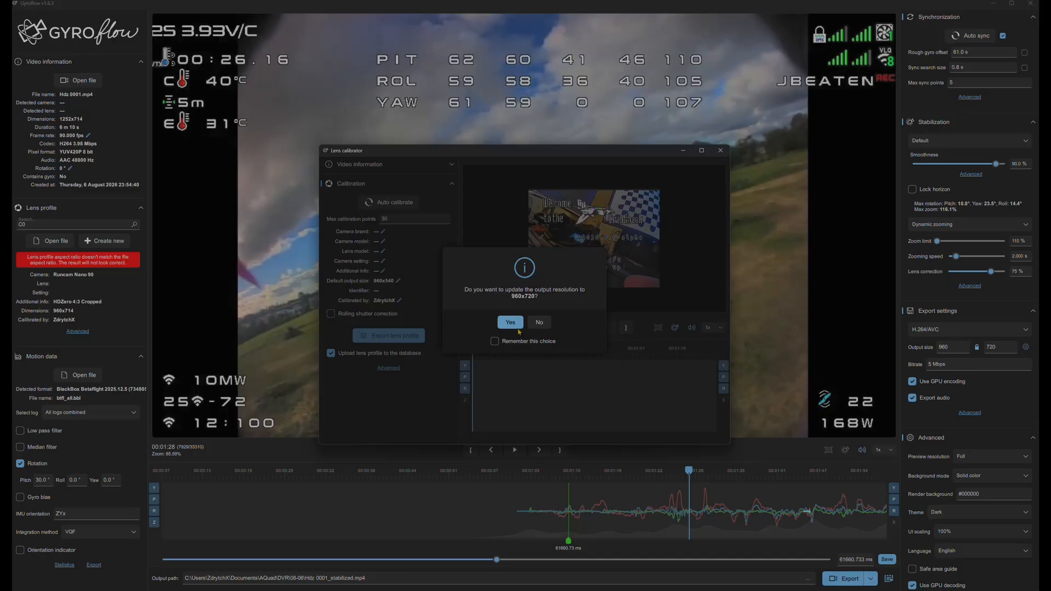
left_click(511, 325)
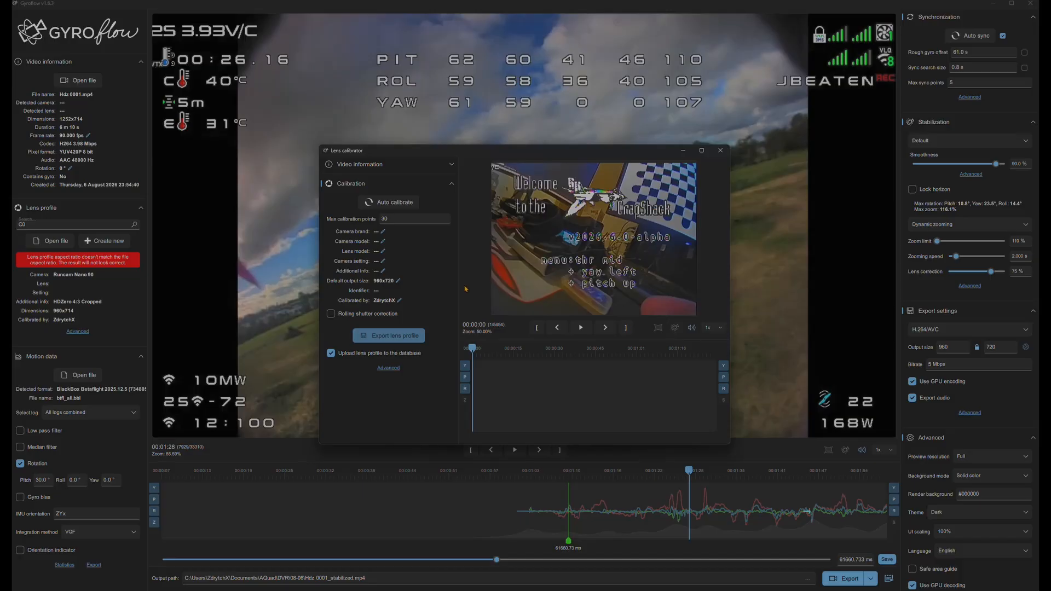
Run auto calibration on the clip and play several sections to check the undistorted checkerboard.
left_click(402, 204)
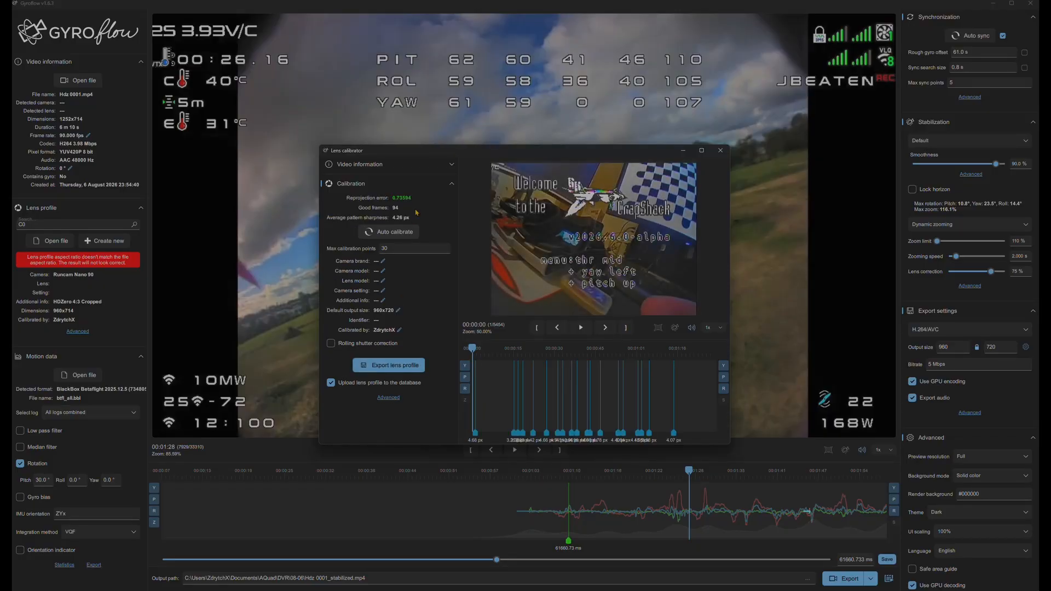
left_click_drag(506, 356, 524, 354)
left_click(673, 329)
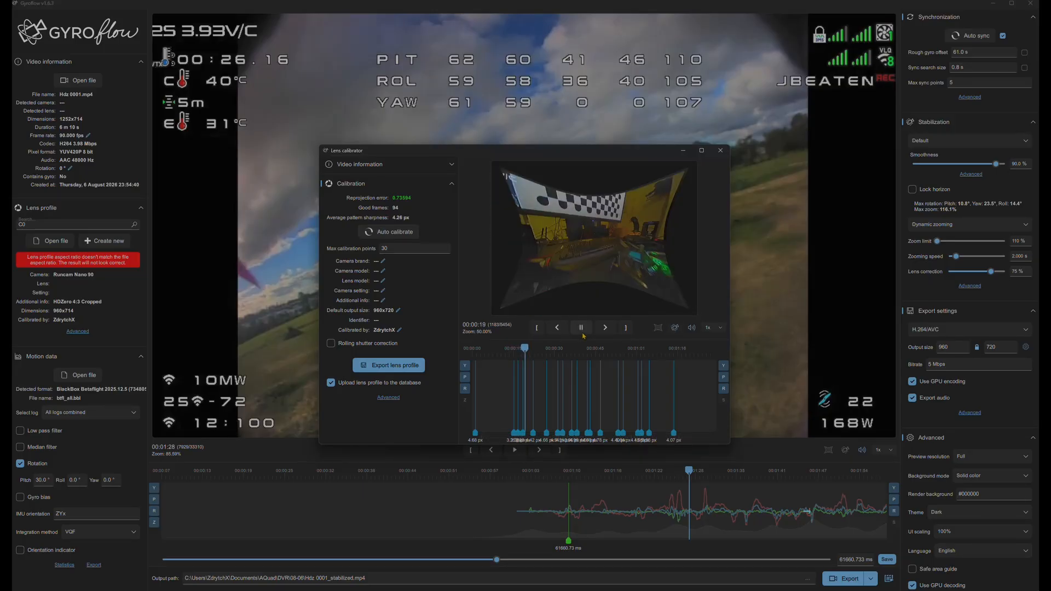
left_click(581, 328)
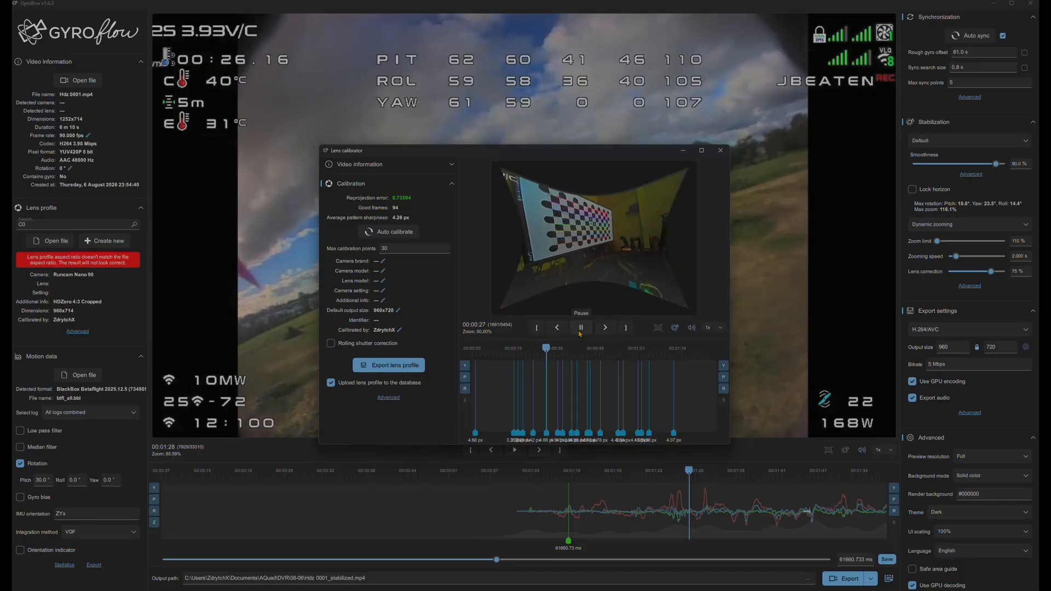
left_click(599, 353)
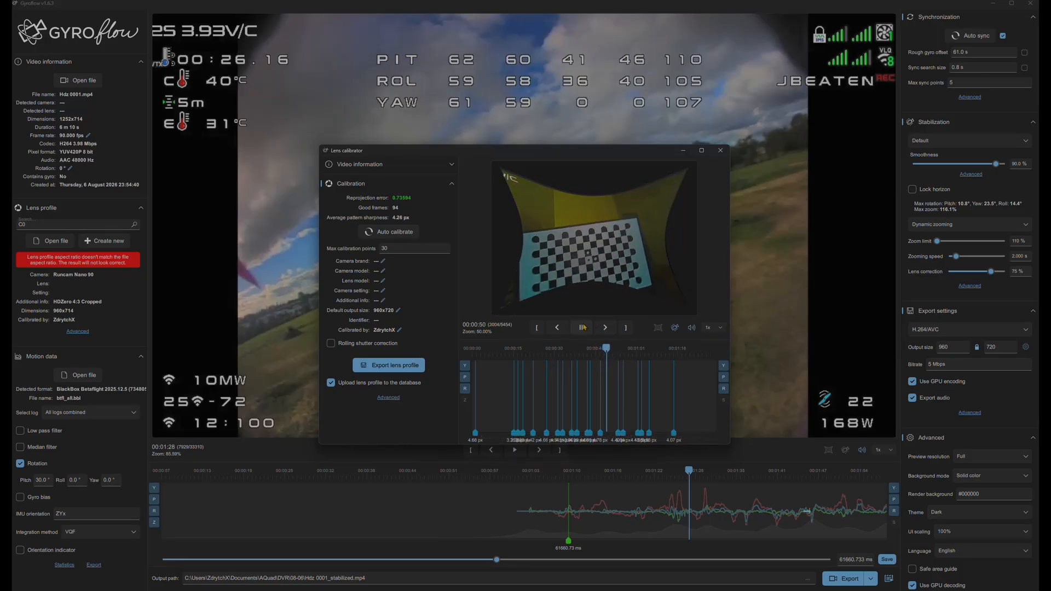
key("space")
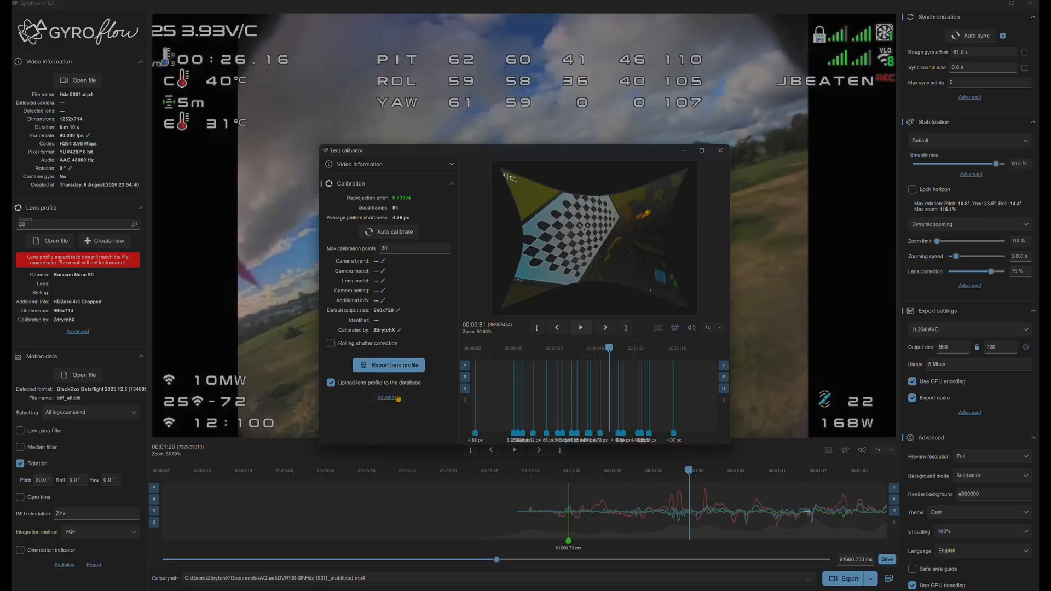
Review the advanced calibration settings, leaving the lens profile upload to the database enabled.
left_click(333, 385)
left_click(388, 397)
scroll(399, 383, "down", 4)
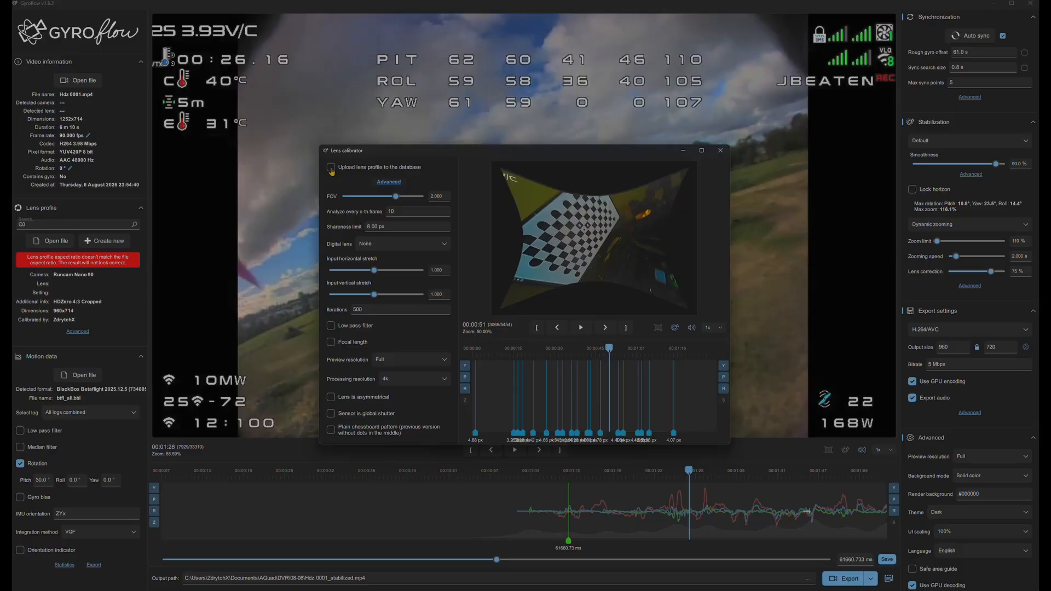
scroll(331, 171, "up", 3)
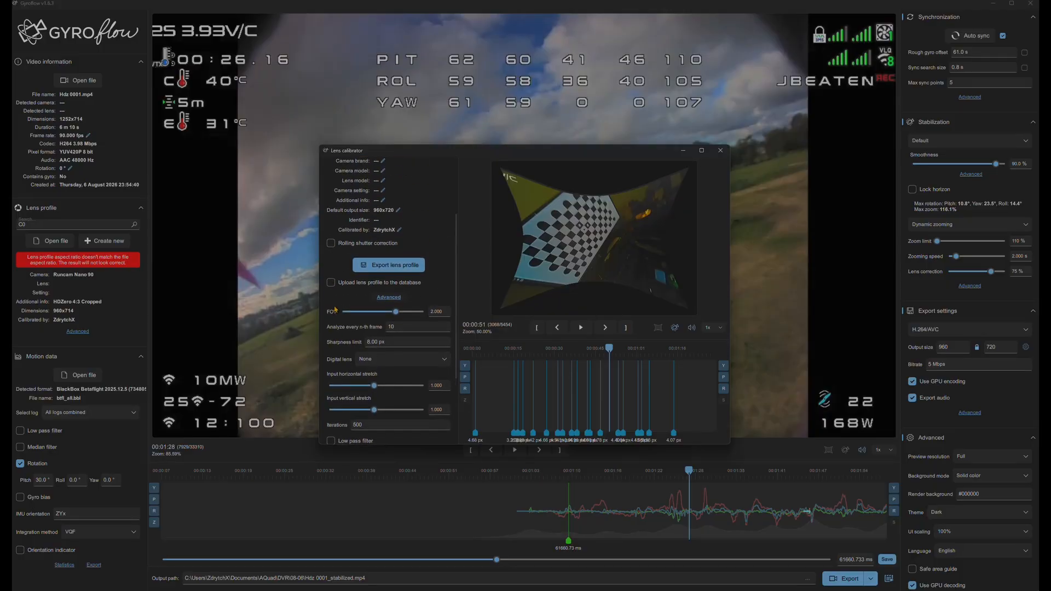
left_click(332, 283)
scroll(384, 274, "up", 3)
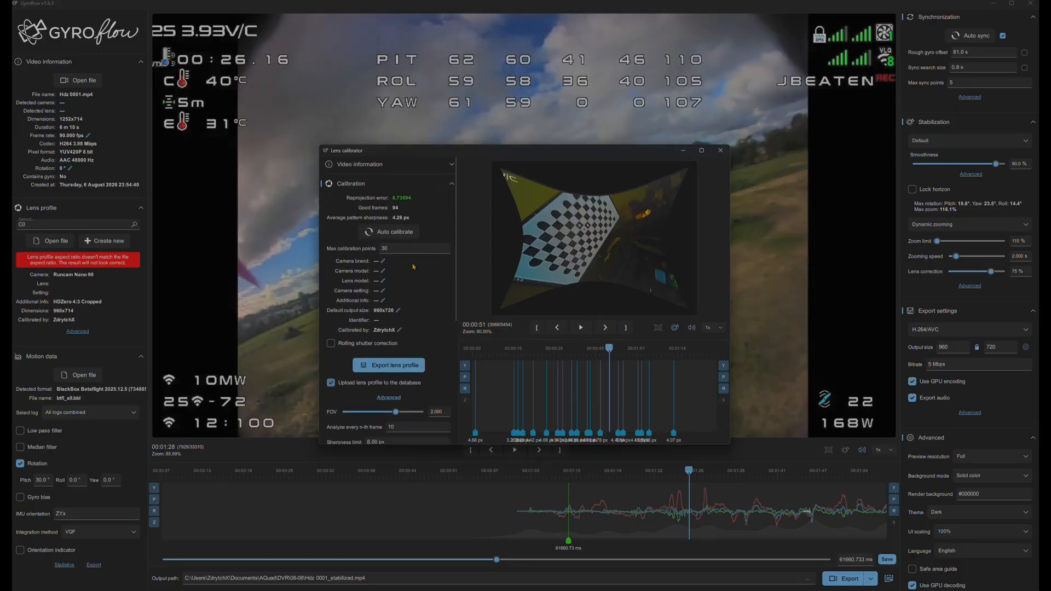
Fill in the profile's camera brand BetaFPV, camera model C03 v2.0, lens model 2.1mm (M7) and additional info 4:3 DVR.
left_click(383, 262)
type("BetaFPV")
left_click(383, 271)
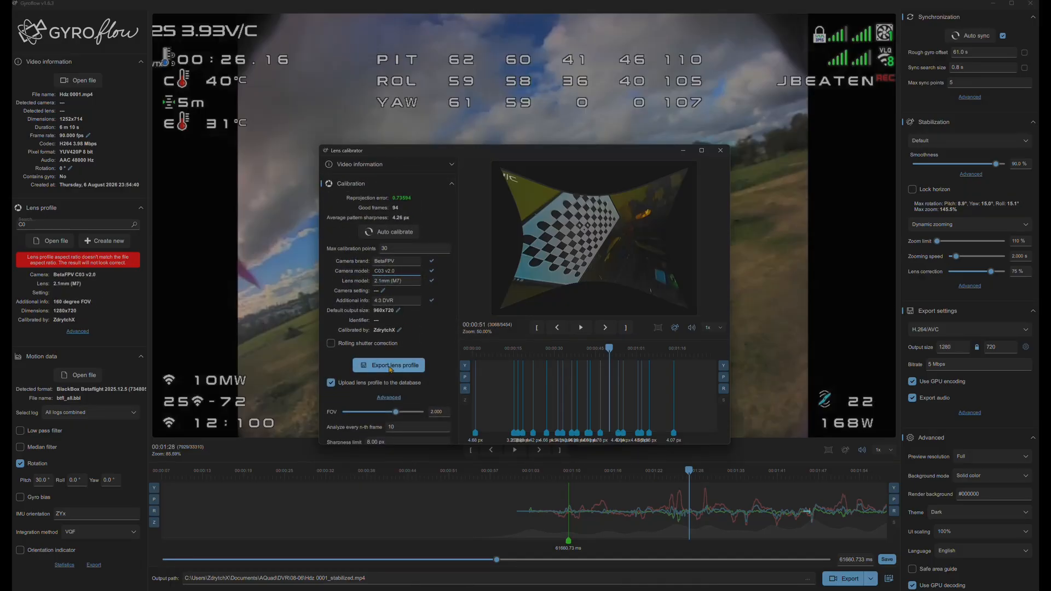
Export the lens profile to the lens_profiles folder under its suggested file name.
left_click(391, 366)
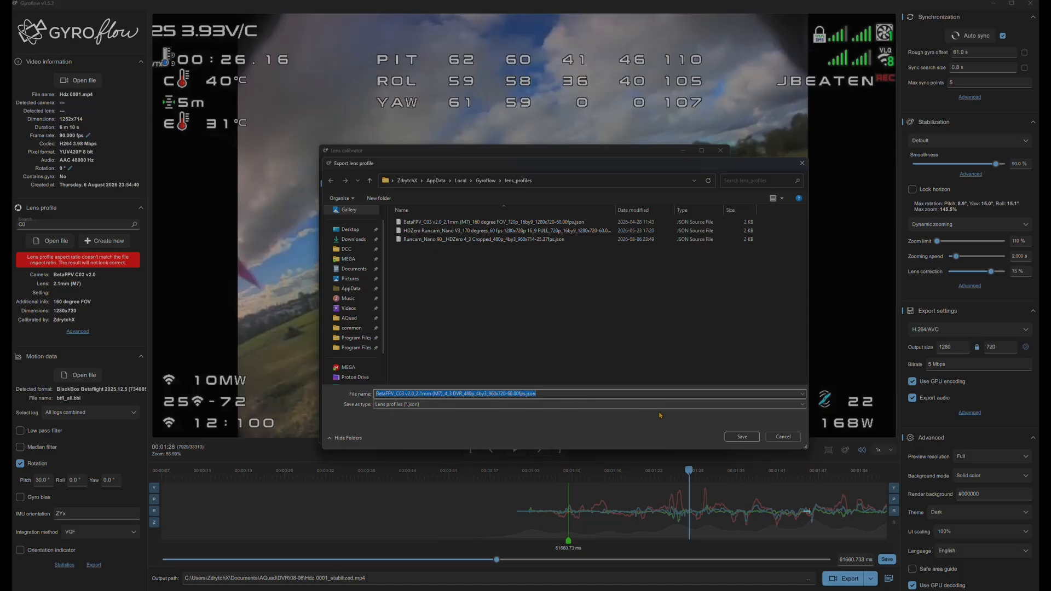
left_click(743, 437)
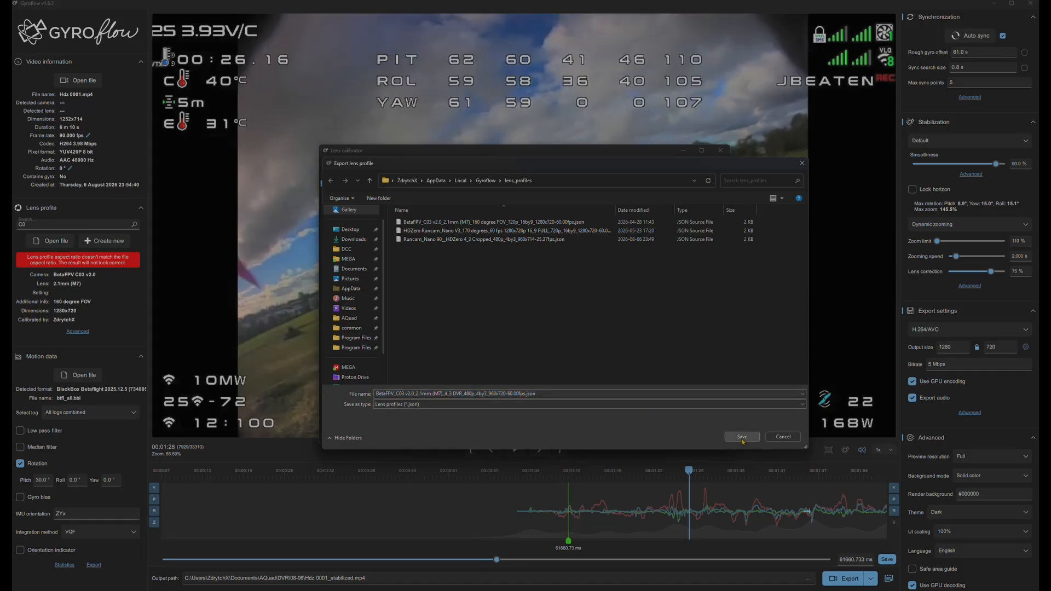
left_click(515, 329)
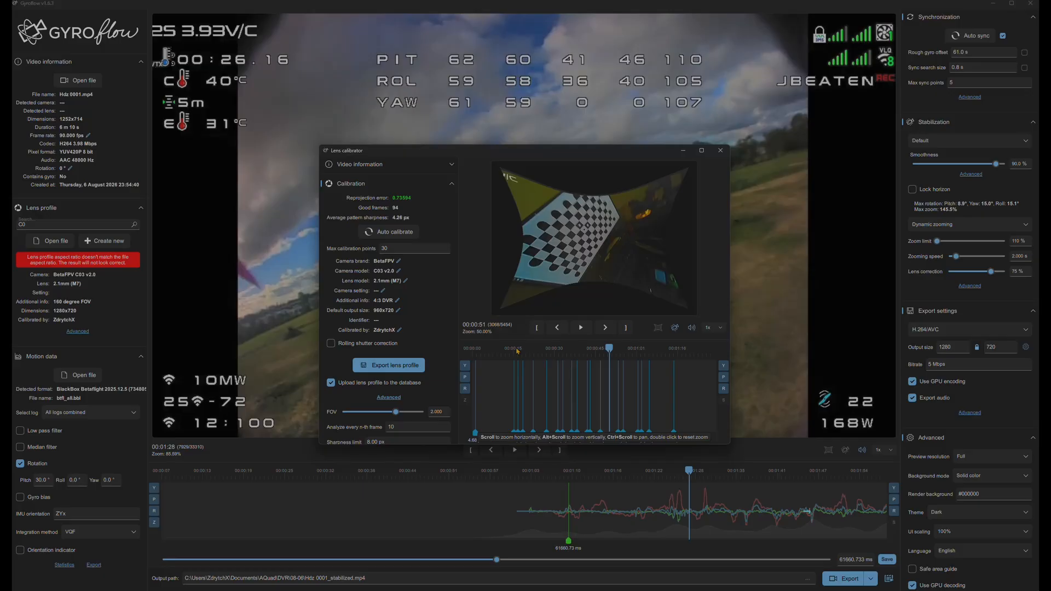
Leave the lens profile chooser without loading a profile and close the Lens calibrator window.
left_click_drag(341, 285, 450, 178)
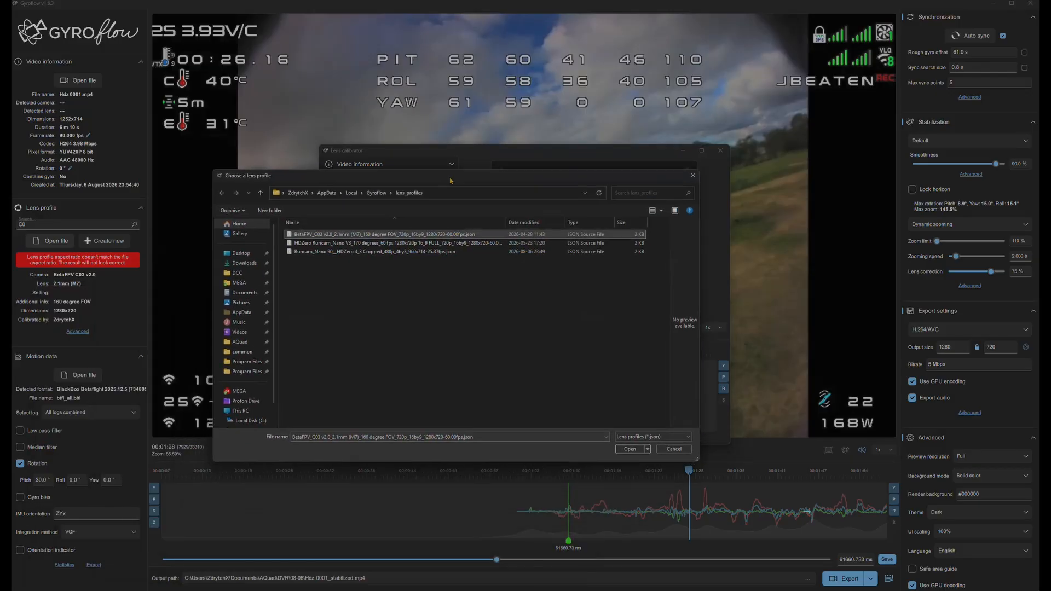
left_click(380, 246)
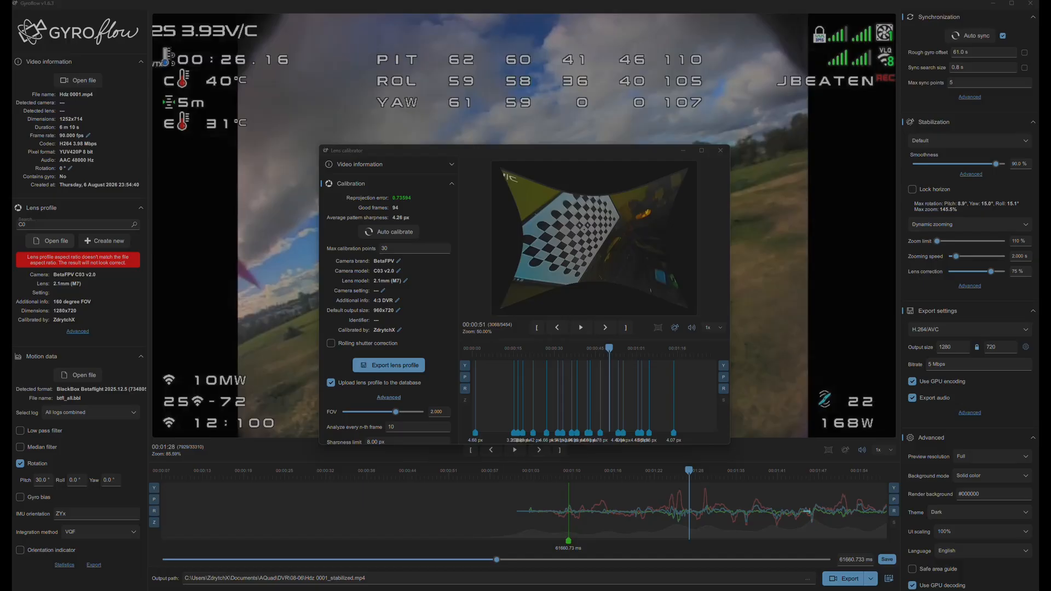
left_click(720, 150)
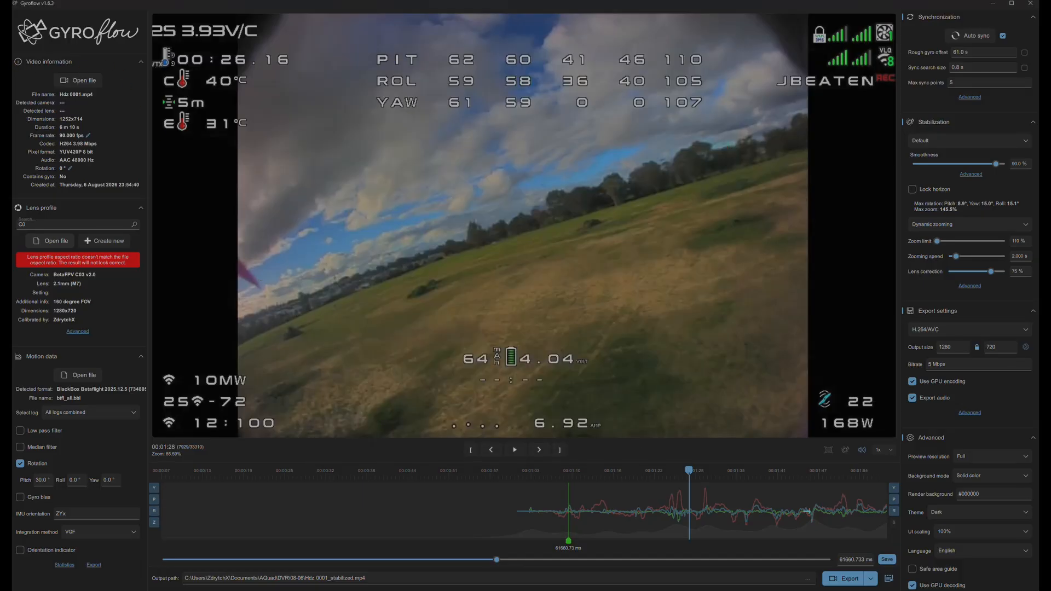
Load Hdz 0001.mp4 from the calibration folder into Gyroflow's main window and toggle the stabilization preview to compare.
key("alt+Tab")
left_click_drag(331, 341, 457, 104)
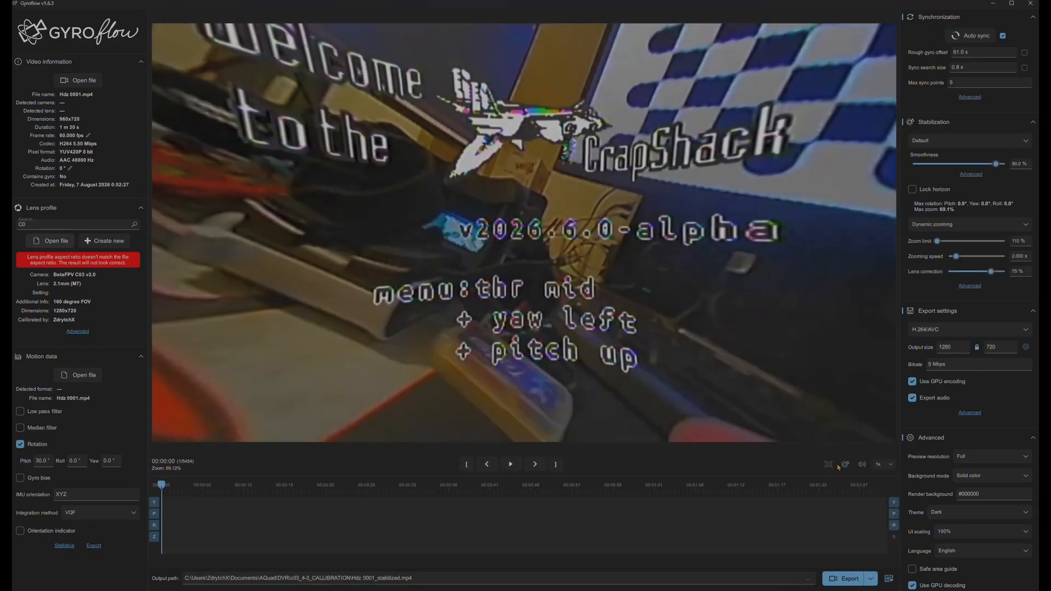
left_click(844, 466)
left_click(844, 466)
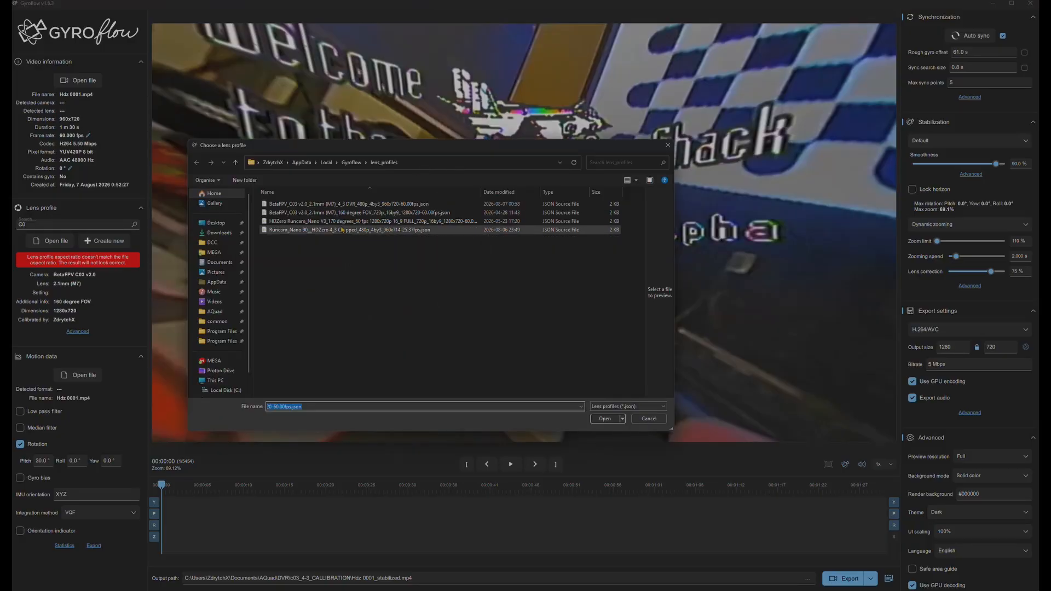
Load the saved BetaFPV C03 v2.0 2.1mm (M7) 4_3 DVR 960x720 lens profile for the clip.
left_click(351, 231)
left_click(370, 213)
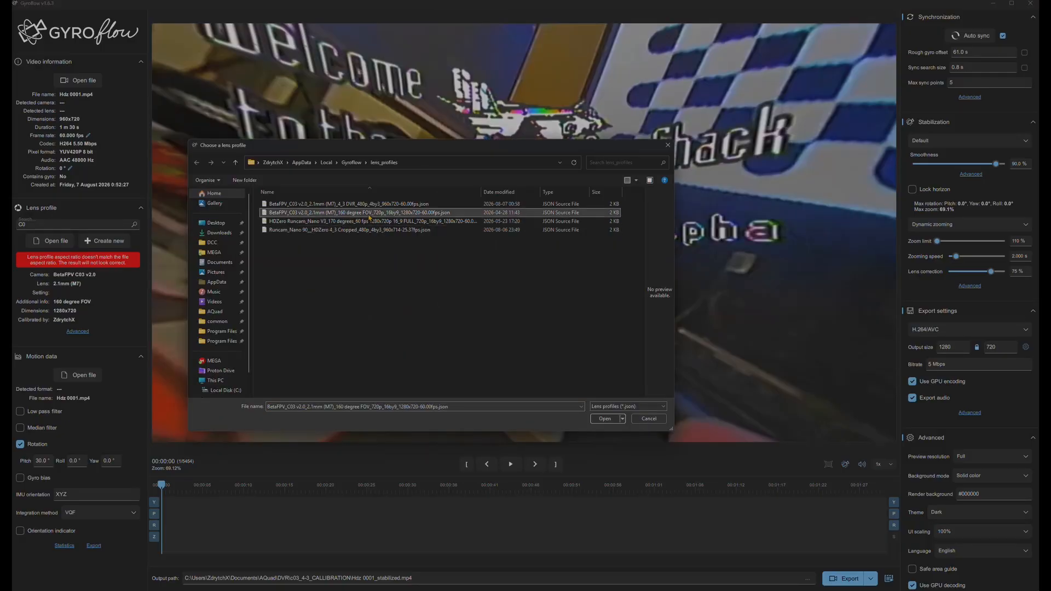
left_click(395, 204)
left_click(604, 418)
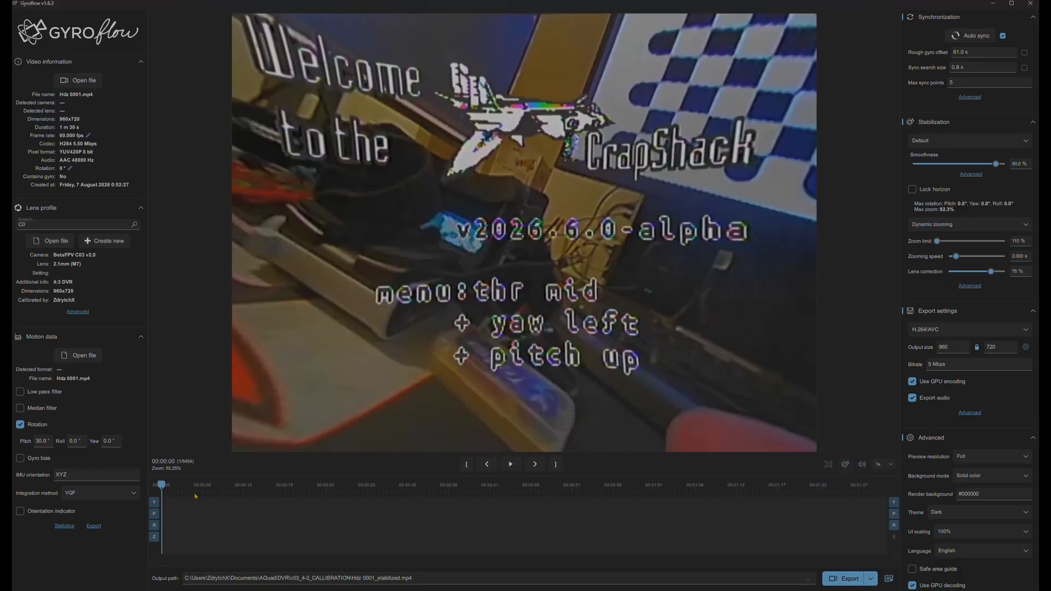
Set lens correction to 100% and scrub through the clip to check the checkerboard for distortion.
left_click_drag(195, 496, 458, 500)
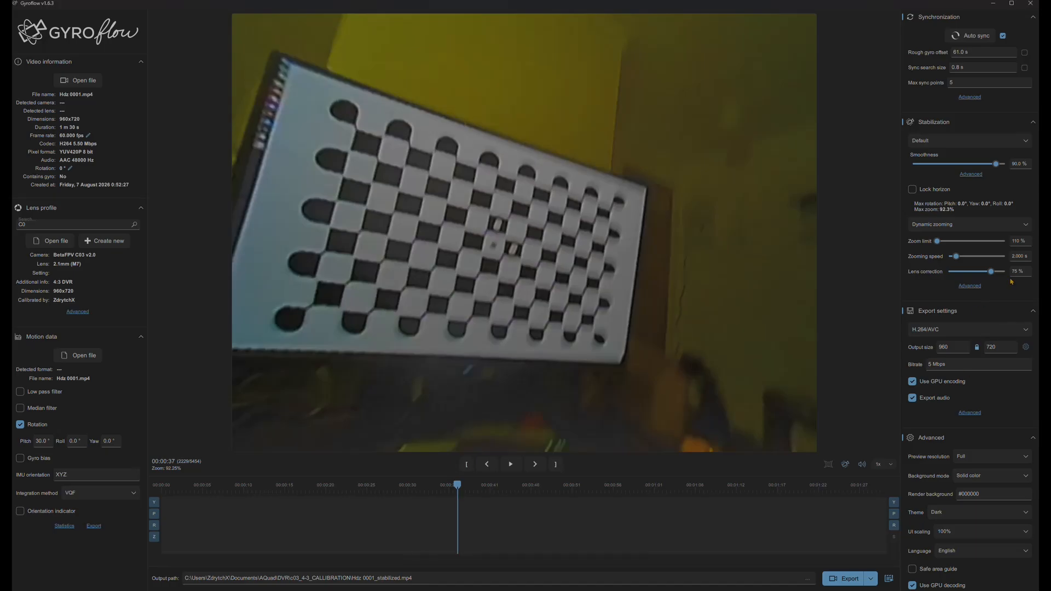
left_click_drag(995, 274, 1007, 272)
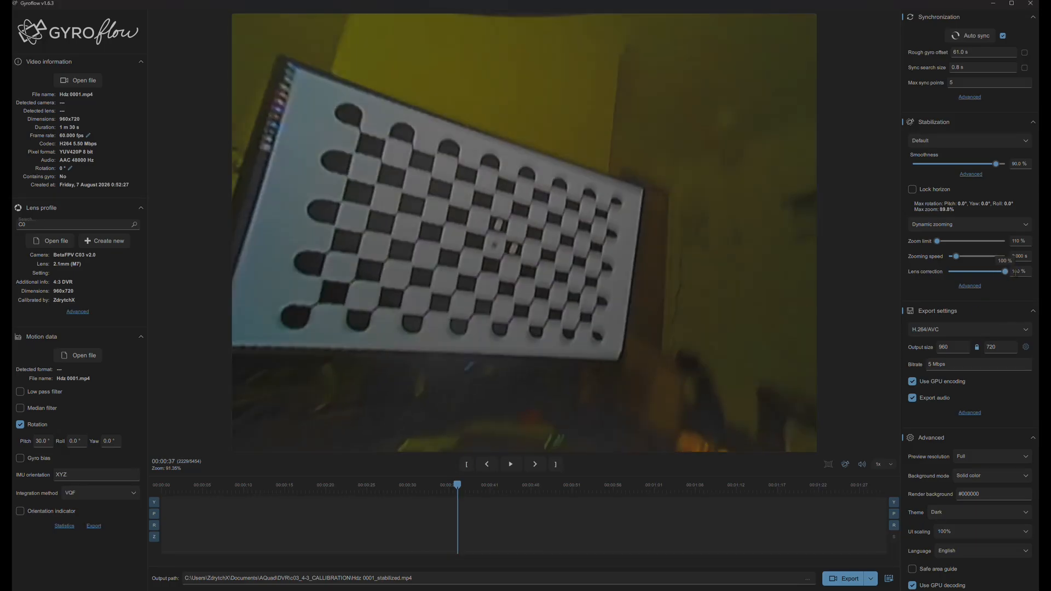
left_click(527, 492)
left_click_drag(537, 493, 504, 507)
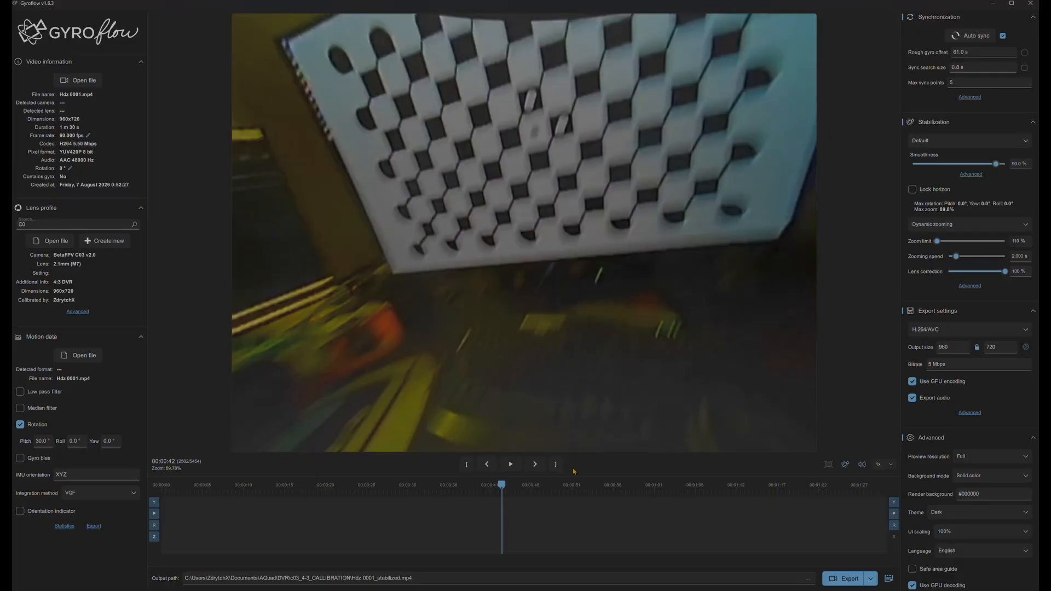
left_click_drag(543, 490, 703, 476)
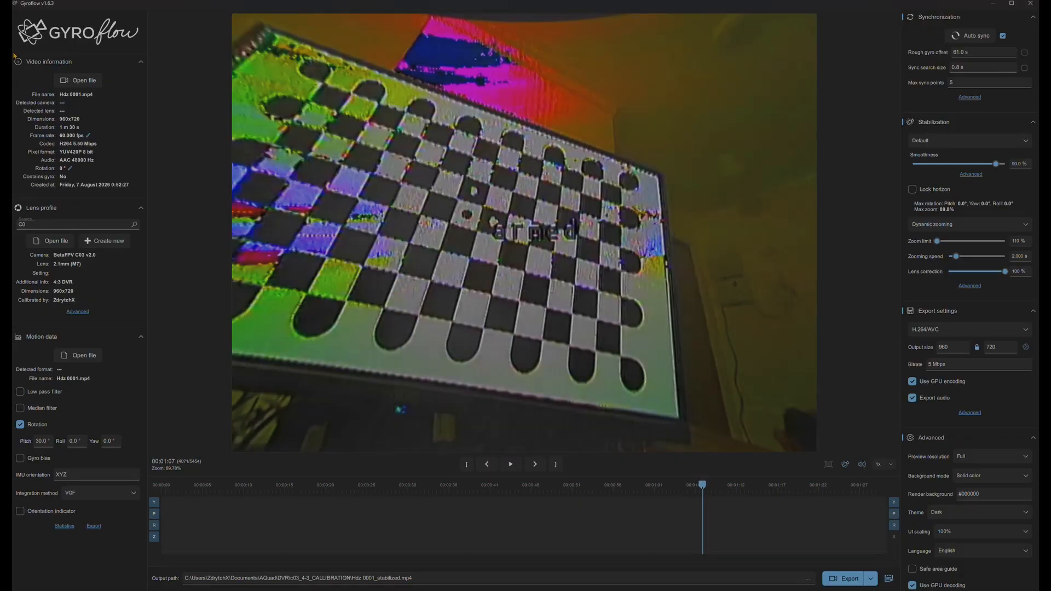
Load btfl_all.bbl from the calibration folder as the clip's motion data.
key("alt+Tab")
left_click_drag(310, 351, 85, 388)
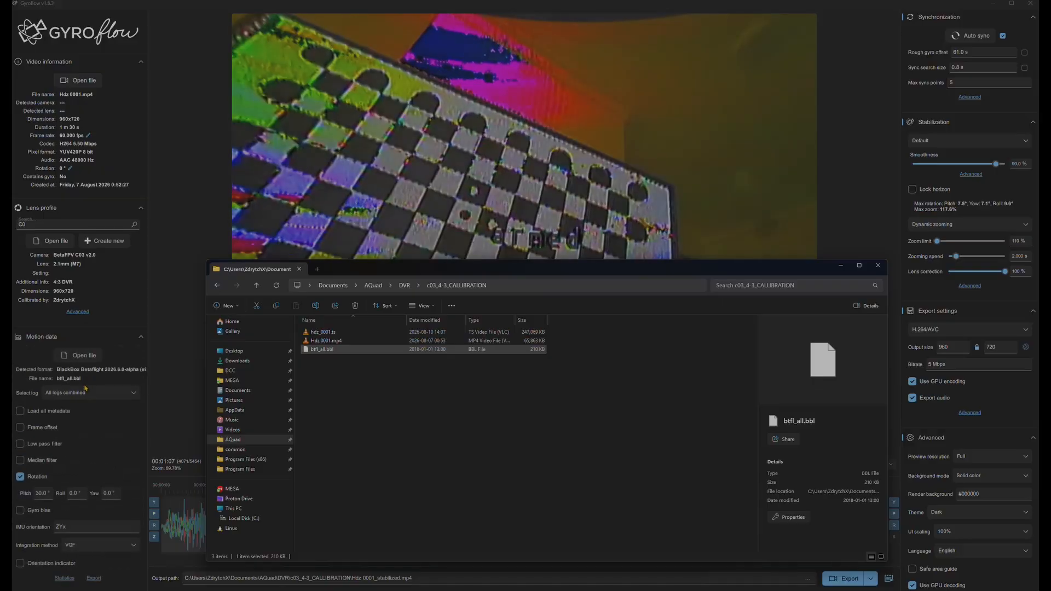
left_click(161, 418)
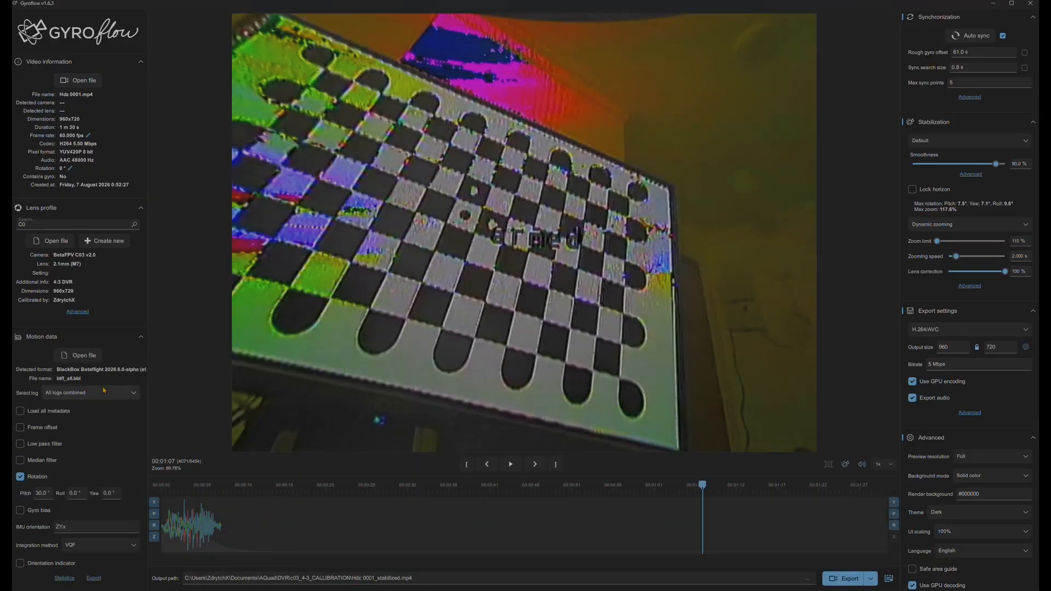
Set the motion data's pitch rotation to 15° and move the playhead to the "armed" message at 00:01:07.
double_click(42, 493)
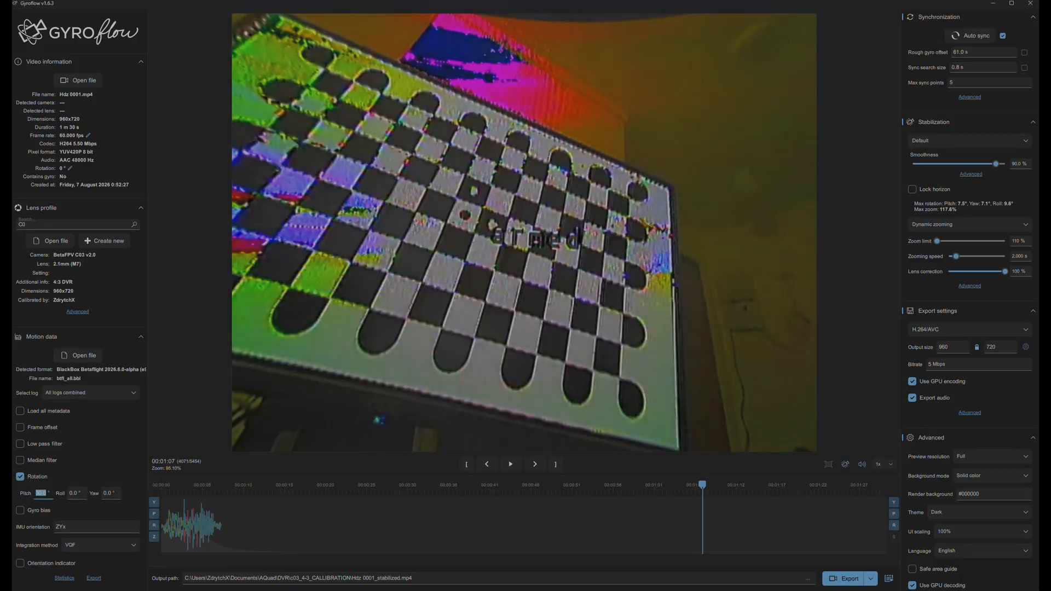
type("15")
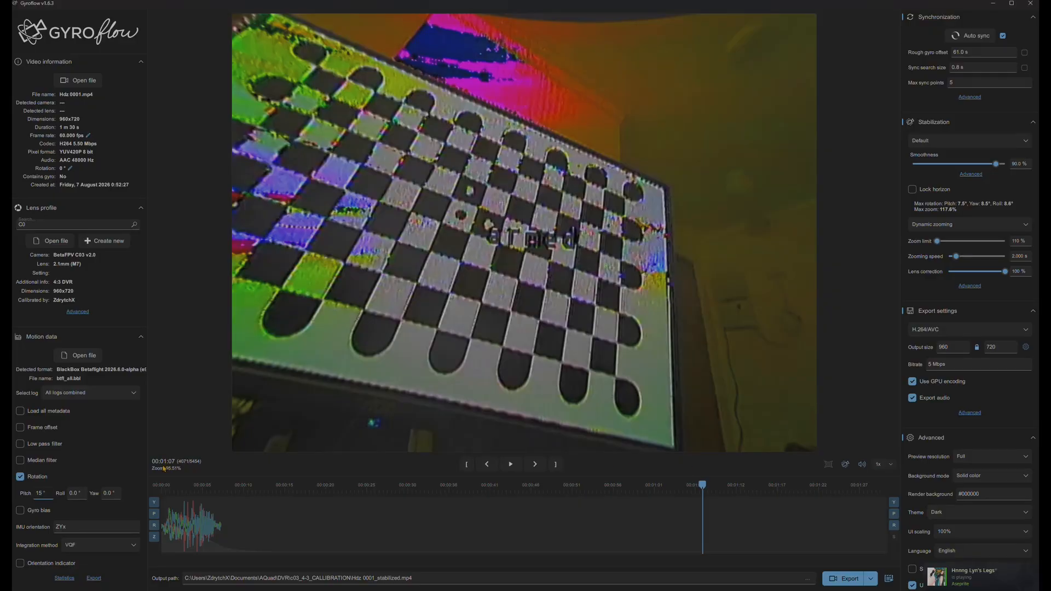
left_click(698, 491)
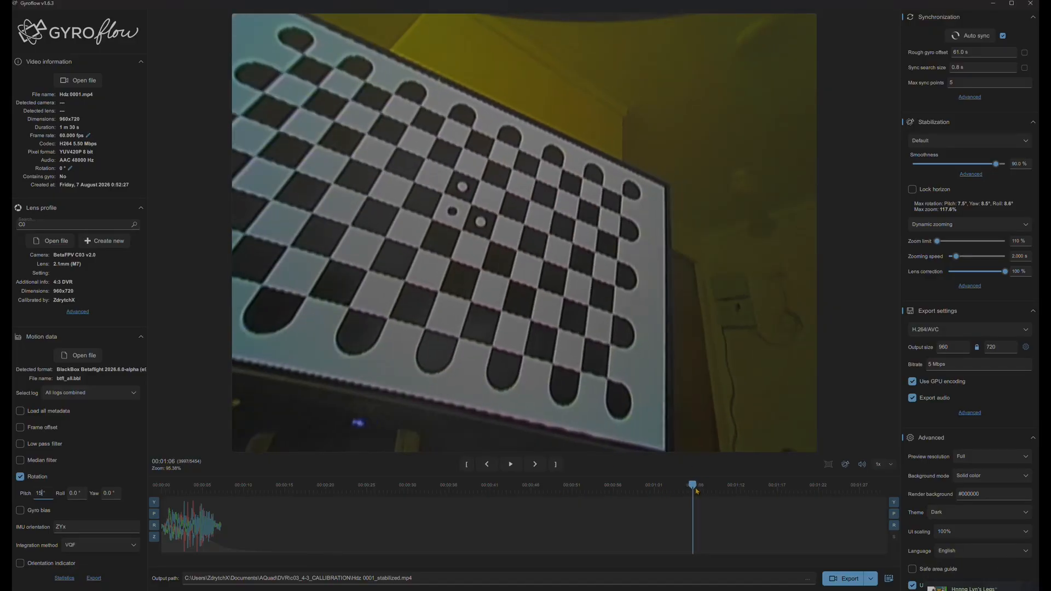
left_click_drag(702, 489, 700, 490)
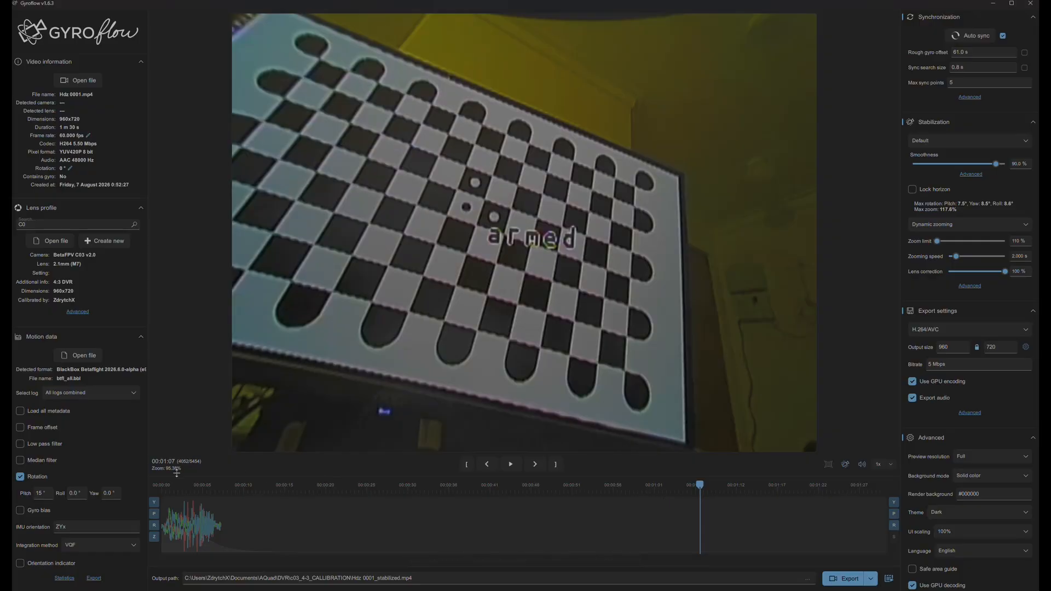
Set the rough gyro offset to 67 s and the sync search size to 1 s.
left_click(984, 53)
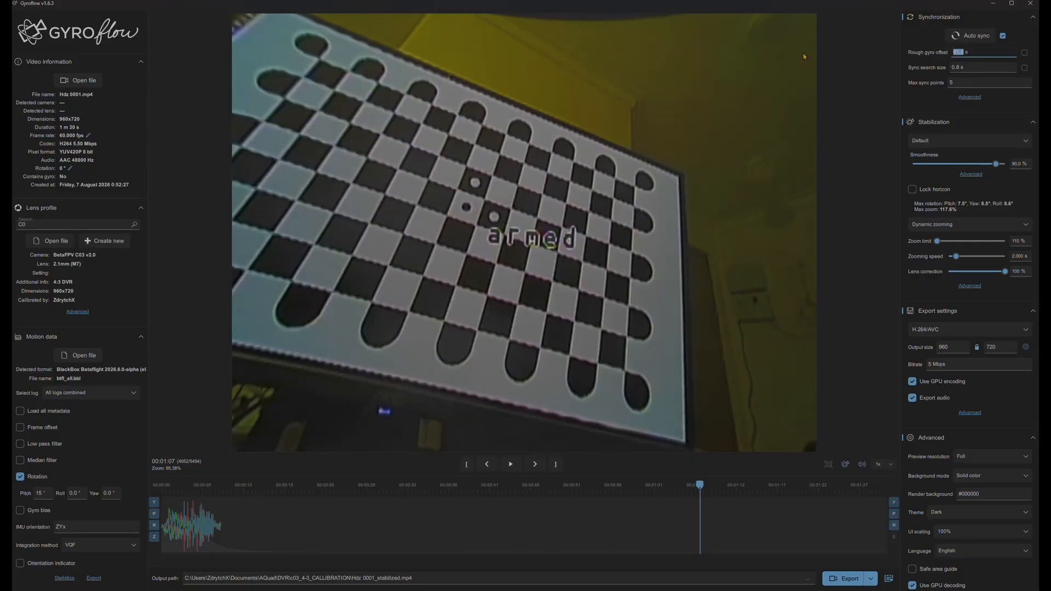
type("67")
left_click(976, 66)
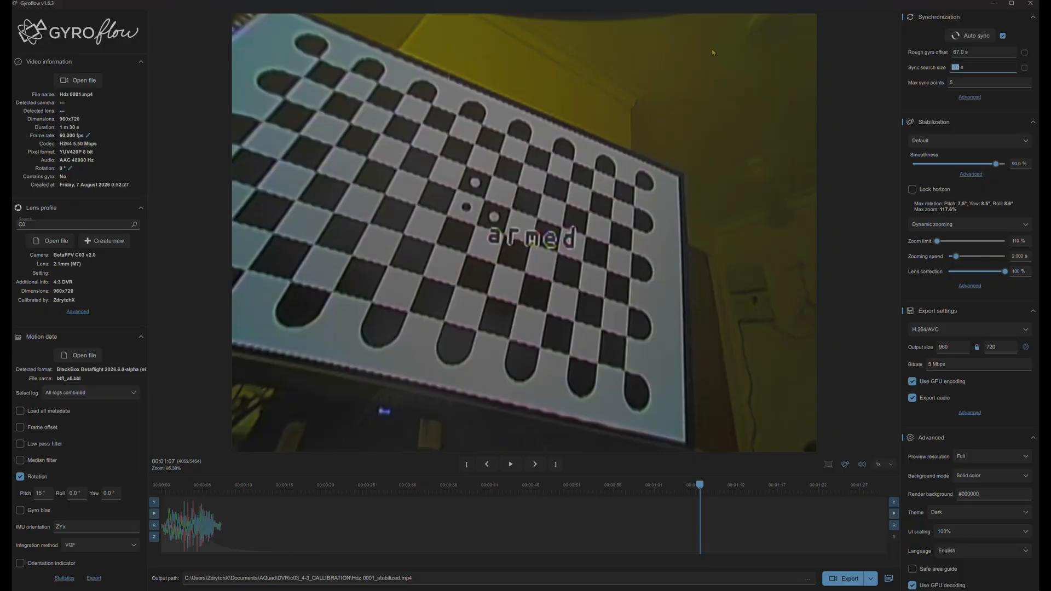
type("1")
Auto sync the motion data with experimental automatic sync point selection on, then turn that option off.
left_click(1002, 37)
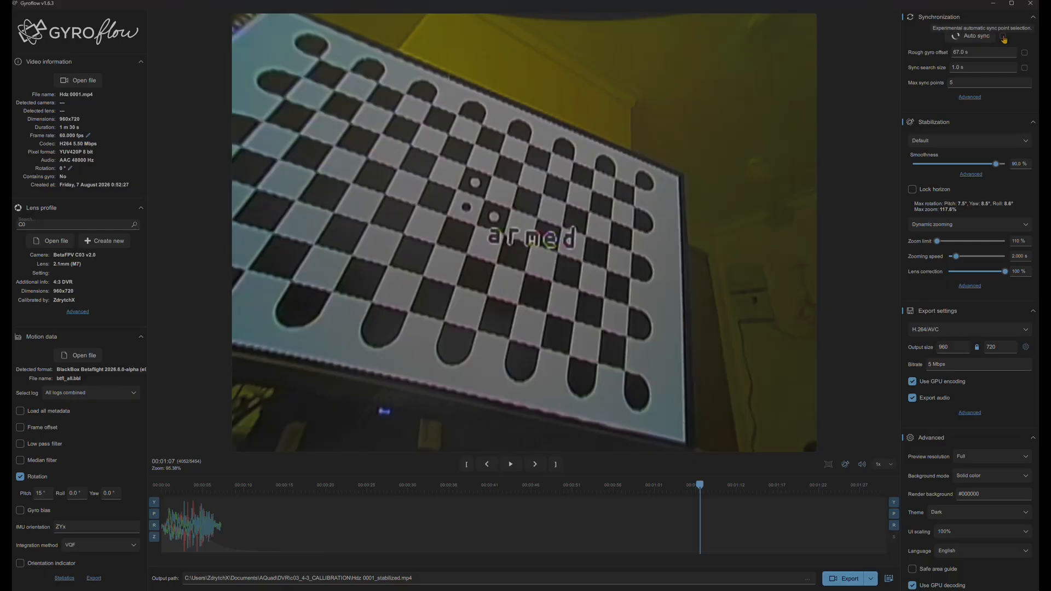
left_click(1003, 37)
left_click(988, 41)
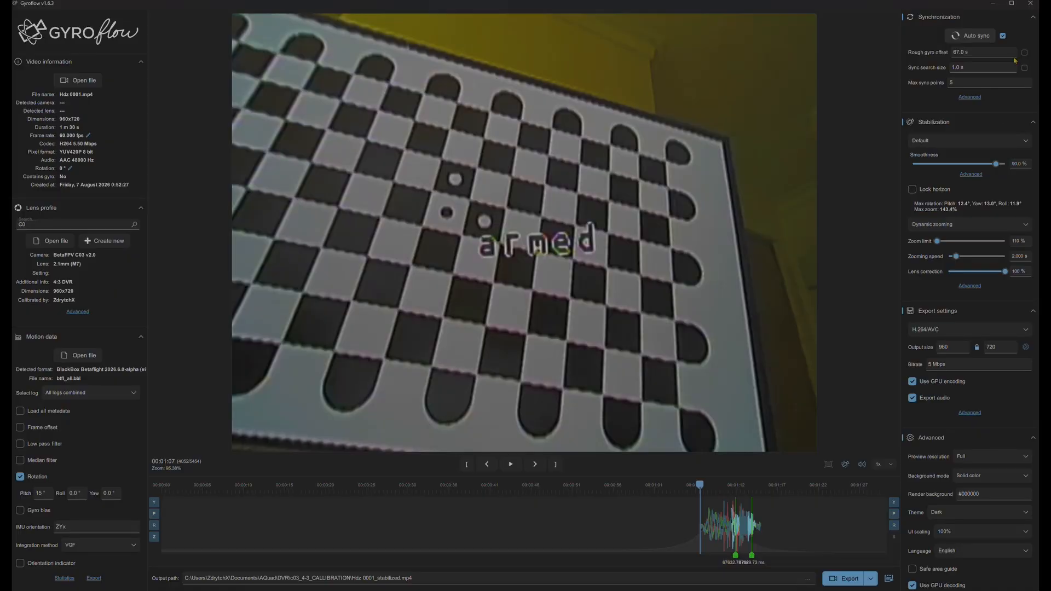
left_click(1003, 37)
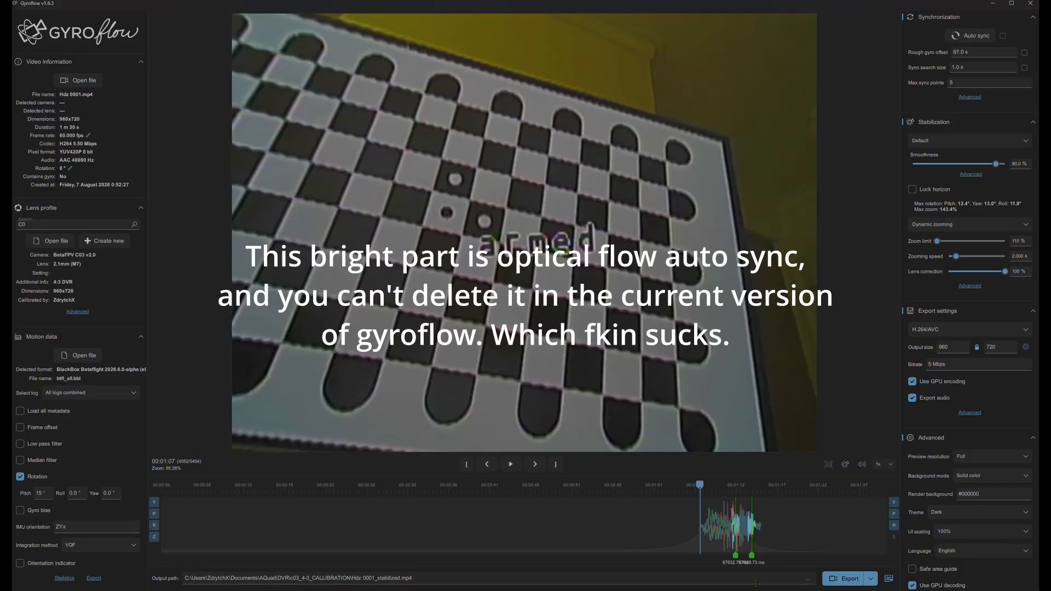
Play back the synchronized section from about 00:01:06 with the gyro graph enlarged to check the stabilization.
scroll(792, 540, "up", 5)
scroll(792, 540, "right", 3)
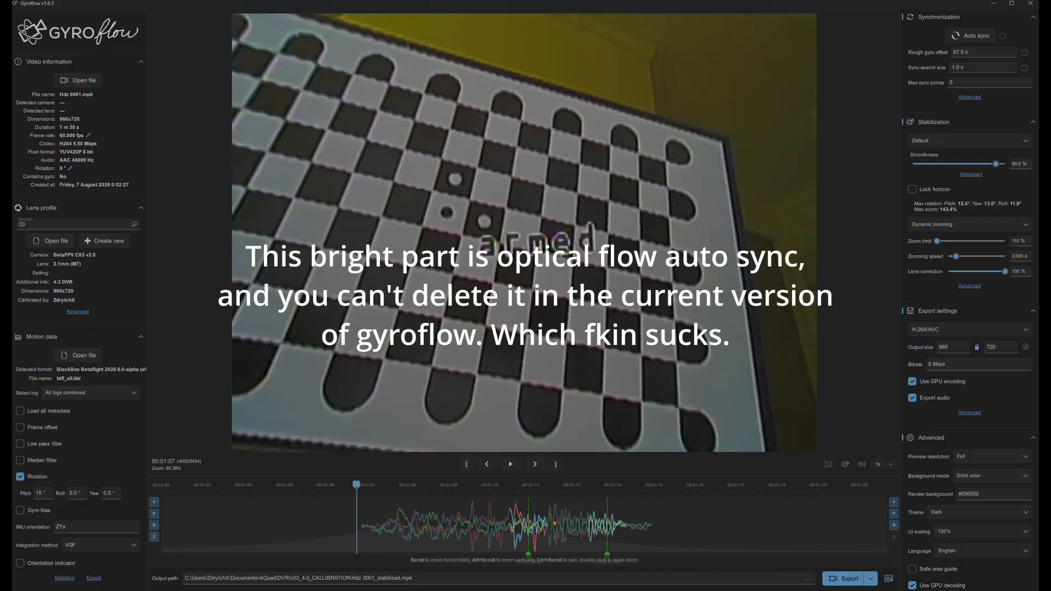
left_click(511, 465)
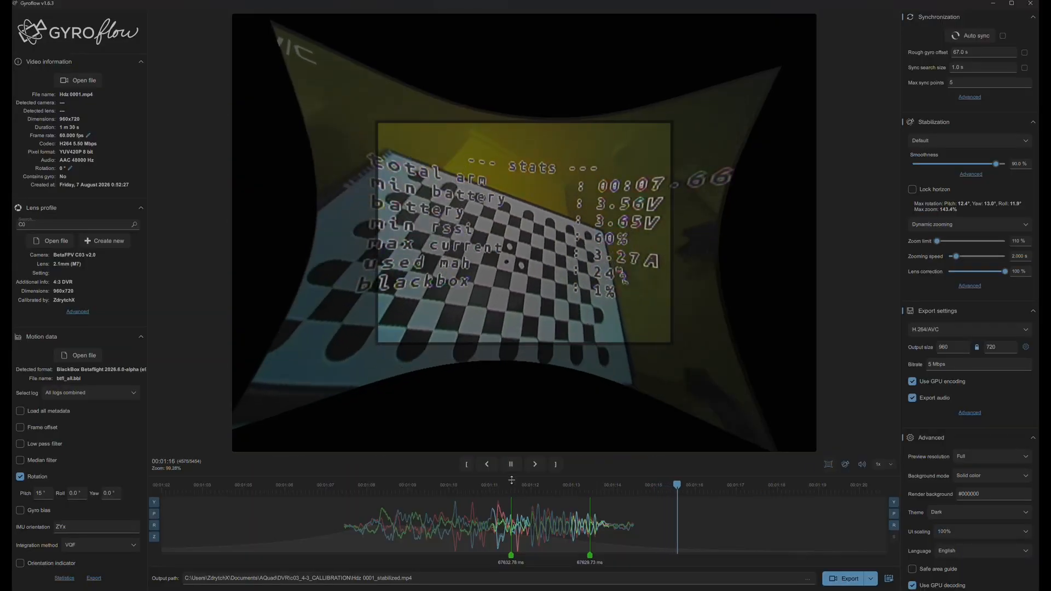
left_click(335, 492)
left_click(323, 496)
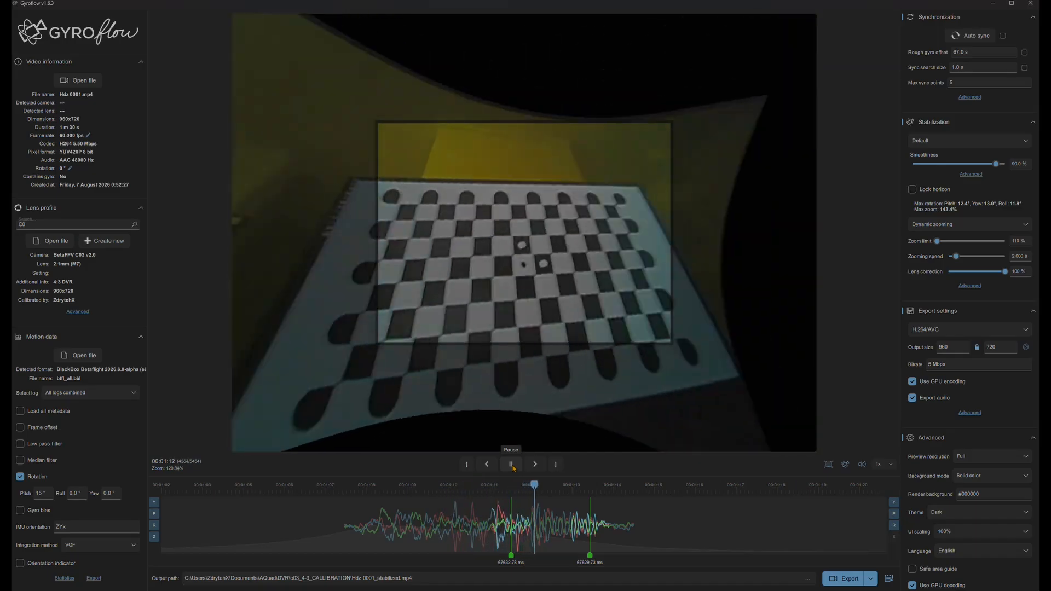
left_click(515, 467)
Show the advanced smoothing settings and compare No zooming with Static zoom.
scroll(986, 349, "down", 5)
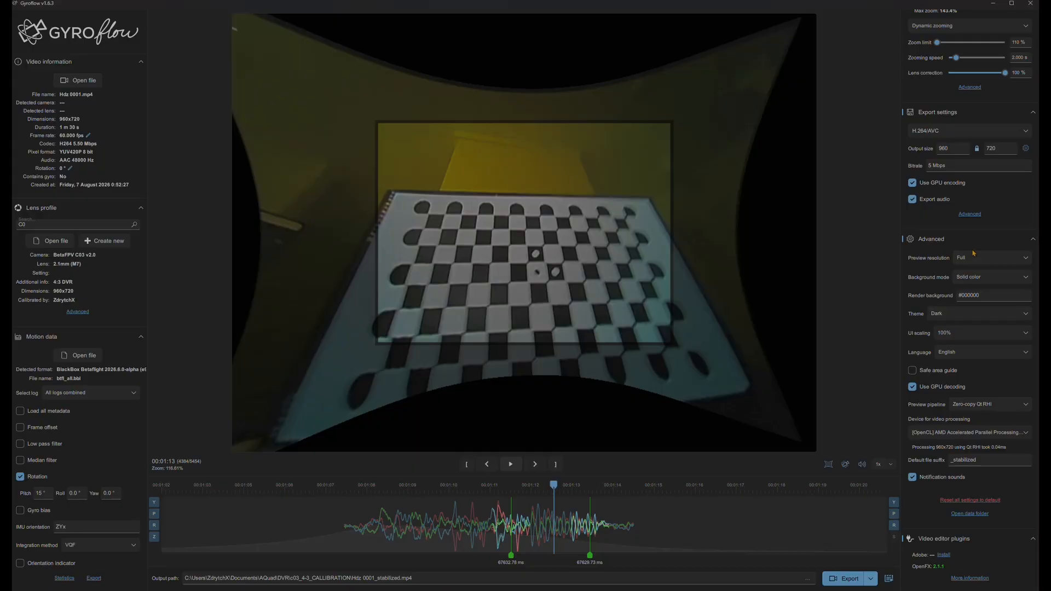
scroll(980, 274, "up", 5)
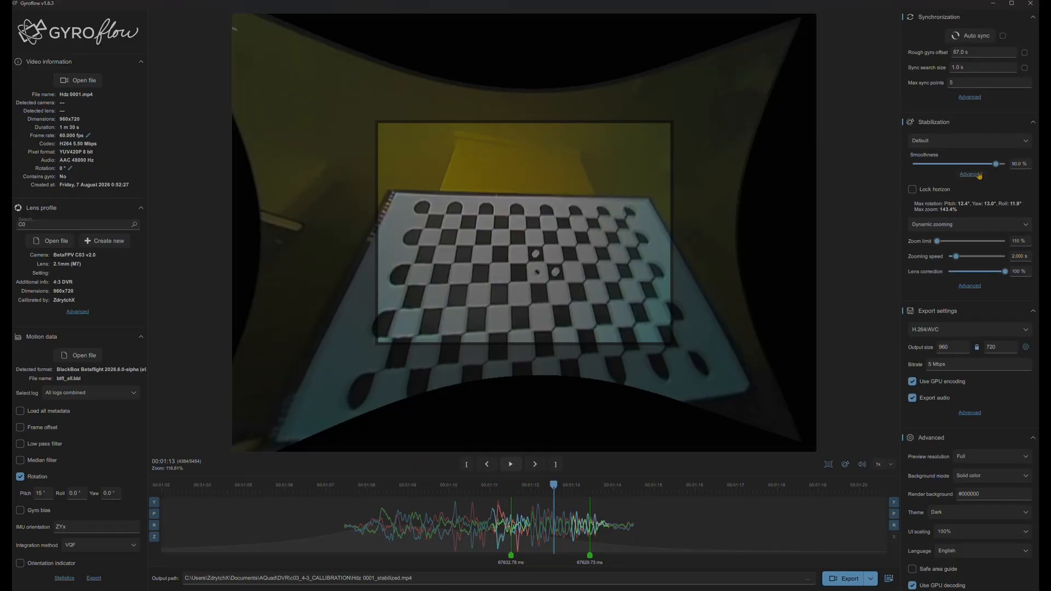
left_click(980, 175)
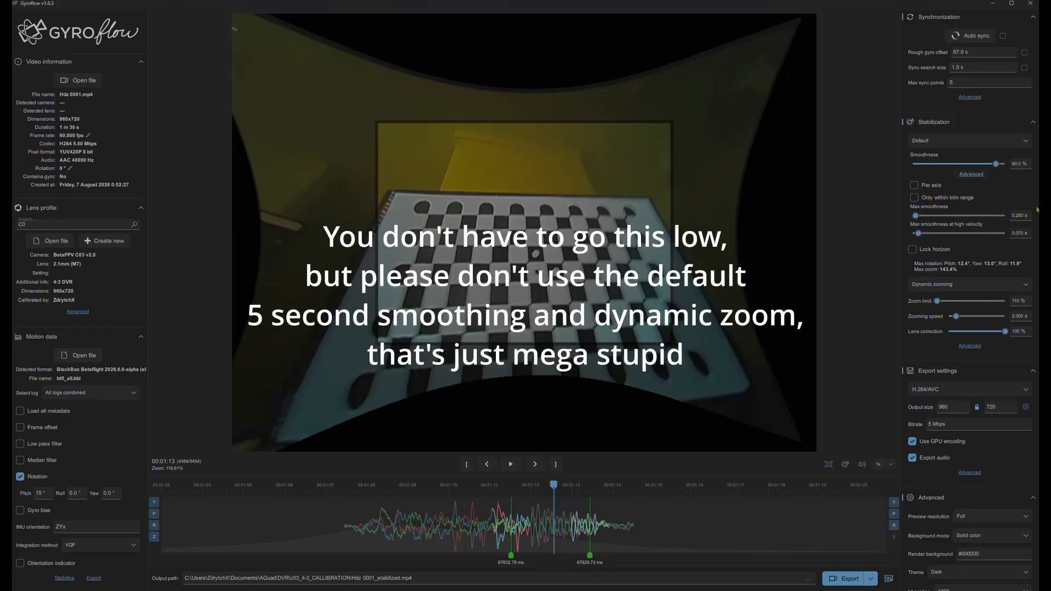
left_click(950, 284)
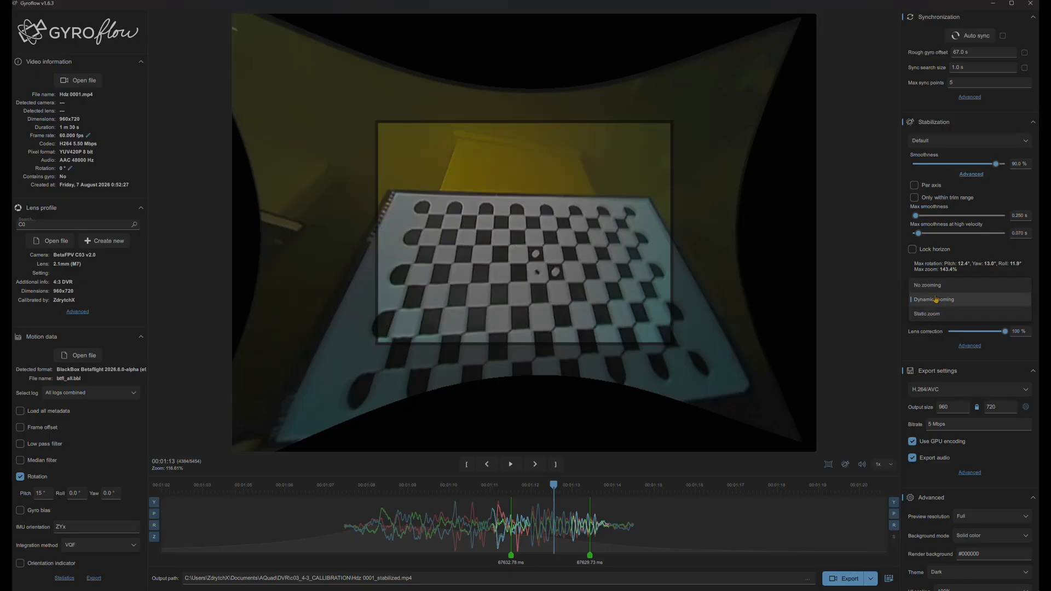
left_click(938, 288)
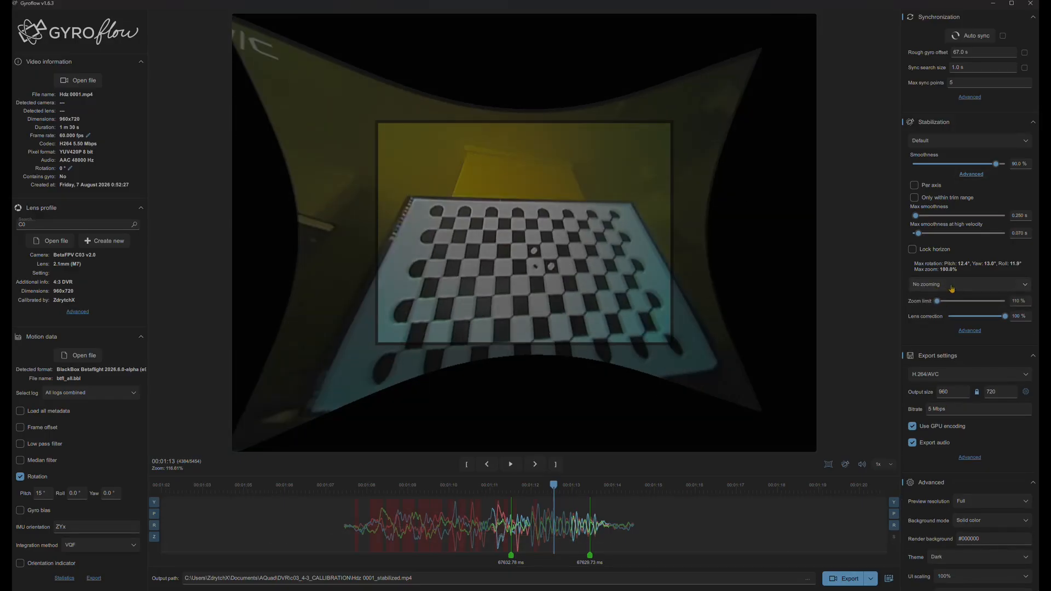
left_click(953, 288)
left_click(950, 320)
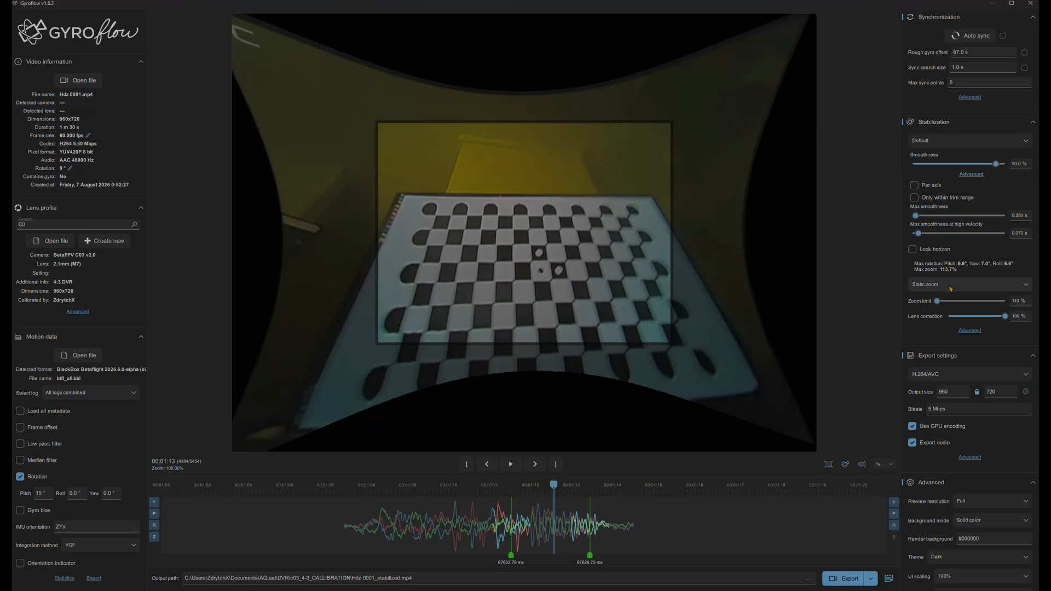
Return to No zooming, show the advanced zoom options and lower the FOV to about 0.94.
left_click(950, 289)
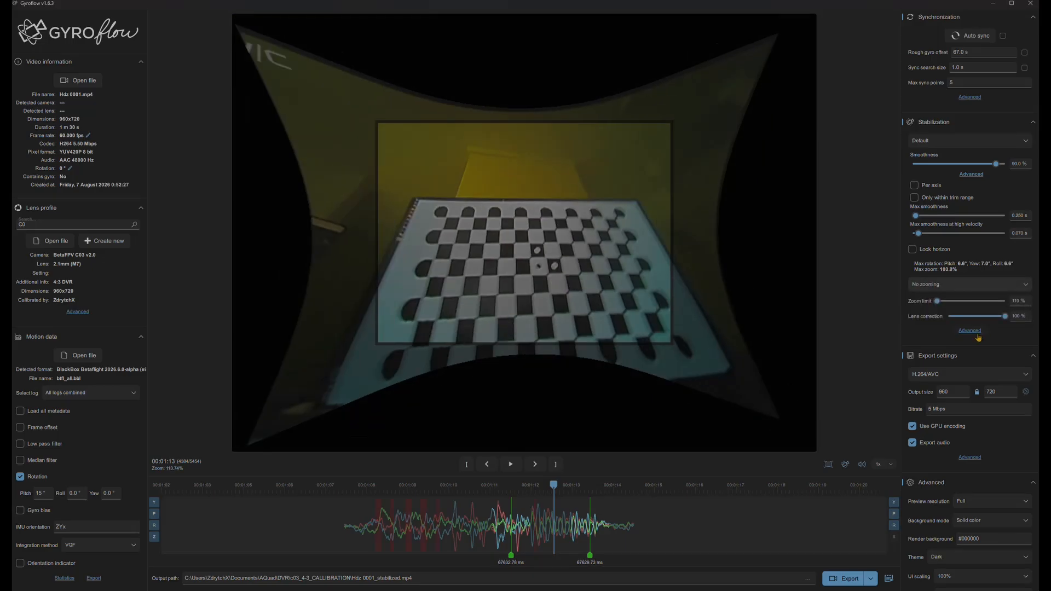
left_click(946, 288)
left_click(970, 331)
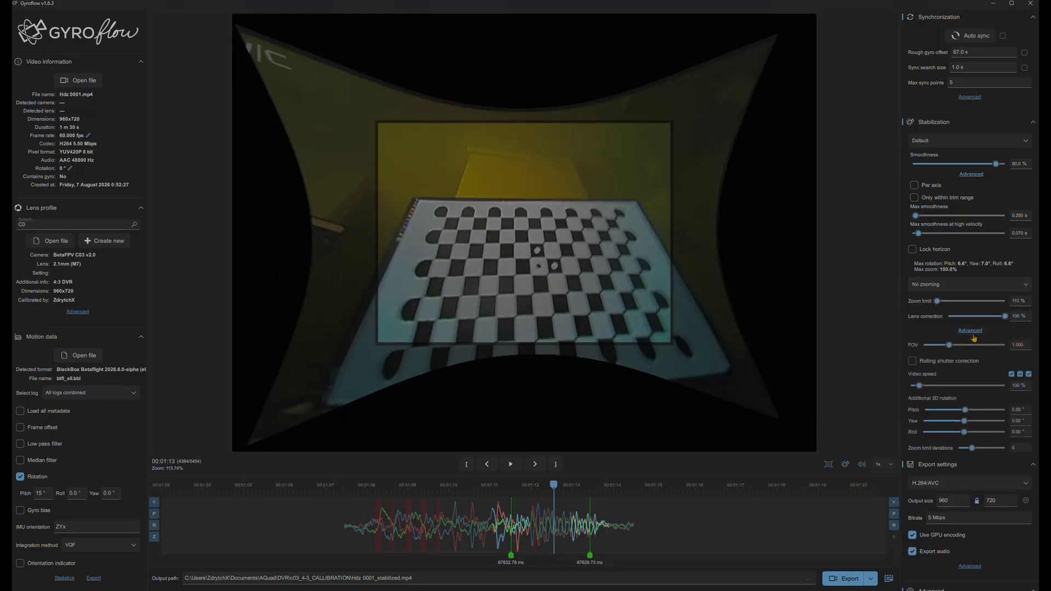
mouse_move(950, 354)
left_mouse_down()
mouse_move(989, 355)
mouse_move(948, 355)
left_mouse_up()
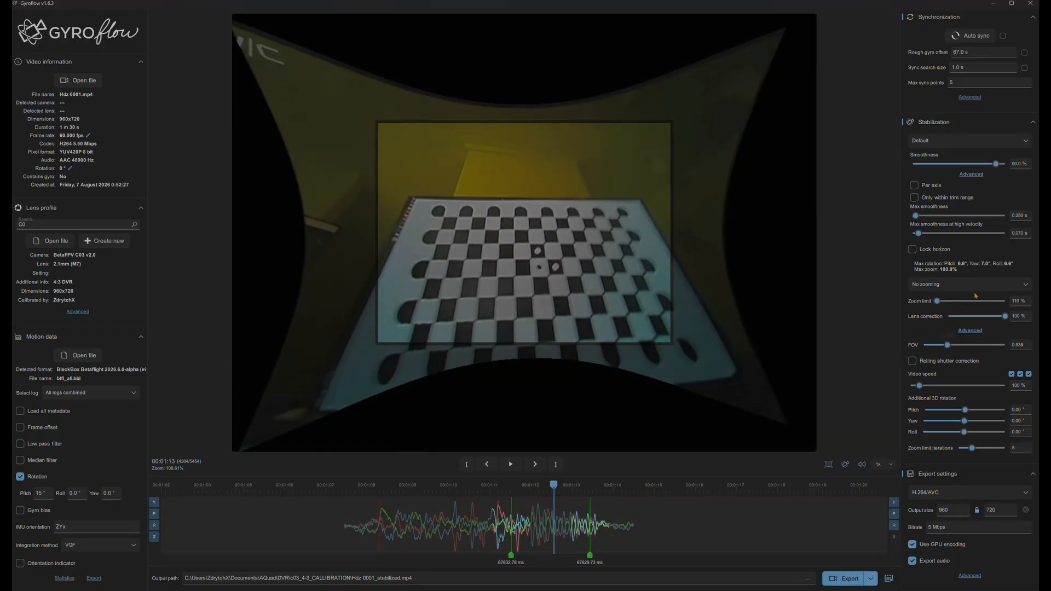
Try Static zoom with the FOV raised to 1.067.
left_click(975, 295)
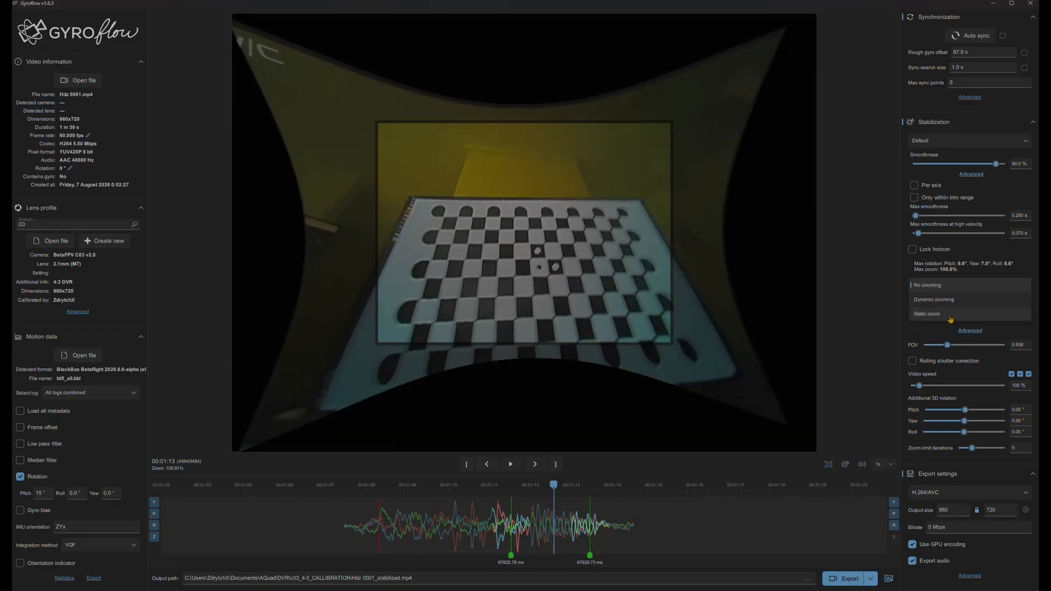
left_click(958, 313)
left_click_drag(948, 345, 951, 345)
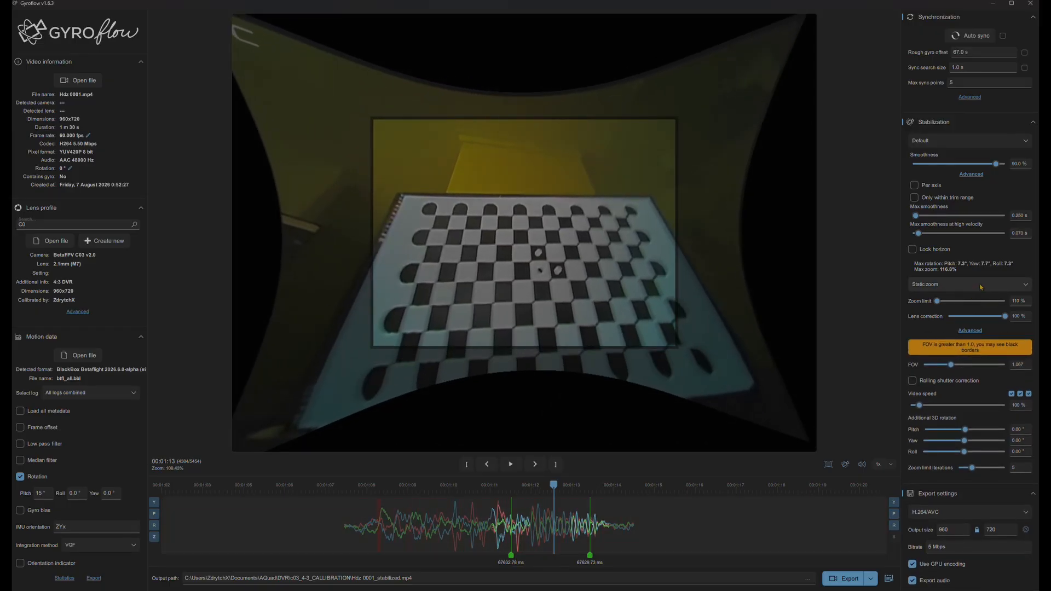
Restore No zooming with an FOV of 1.034 and move the playhead to the red-marked section at 00:01:08.
left_click(968, 287)
left_click(961, 297)
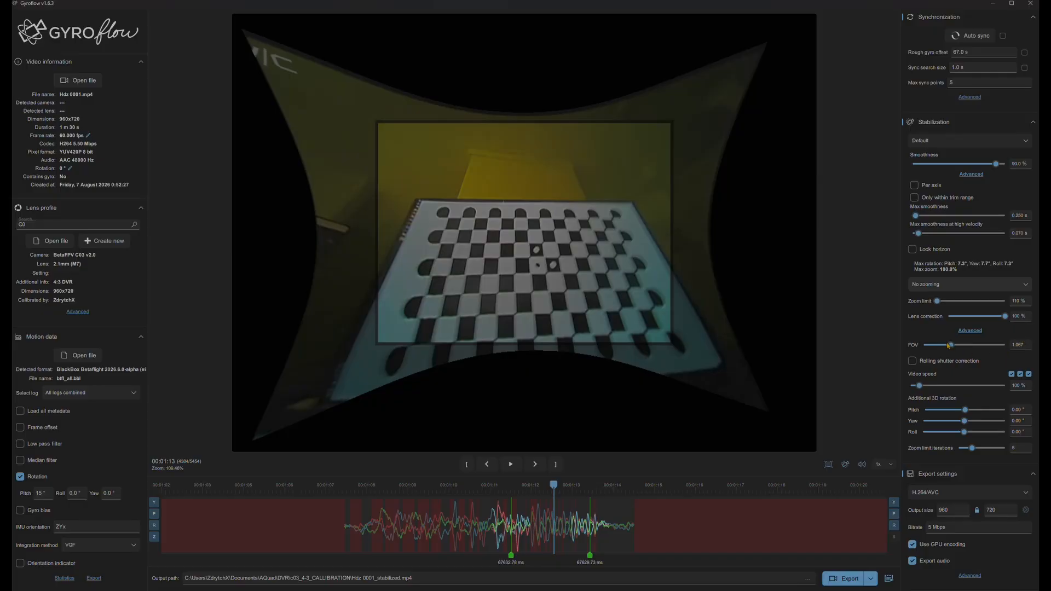
left_click_drag(949, 345, 953, 347)
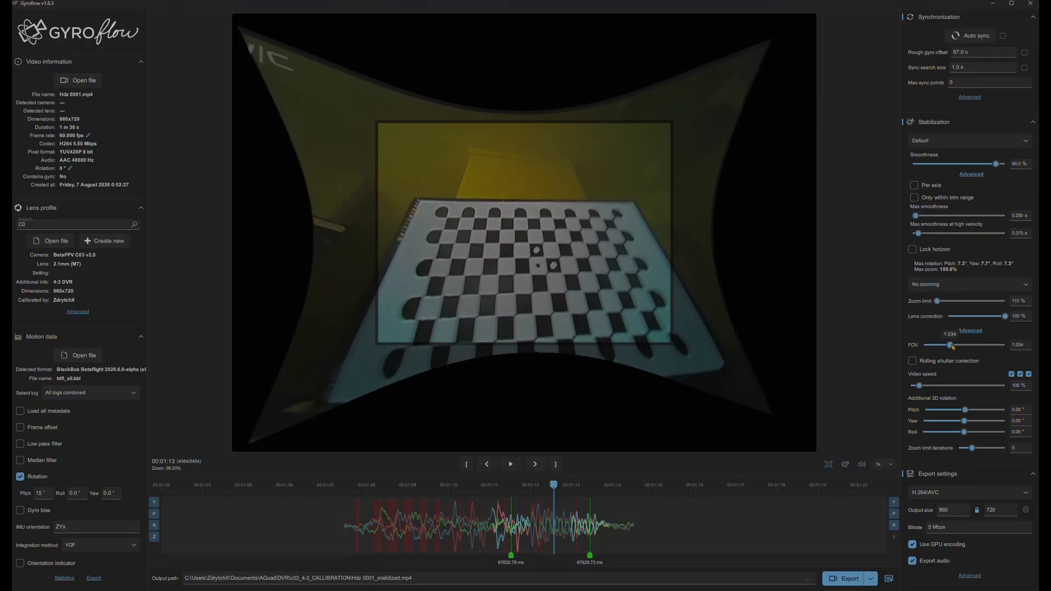
left_click(391, 512)
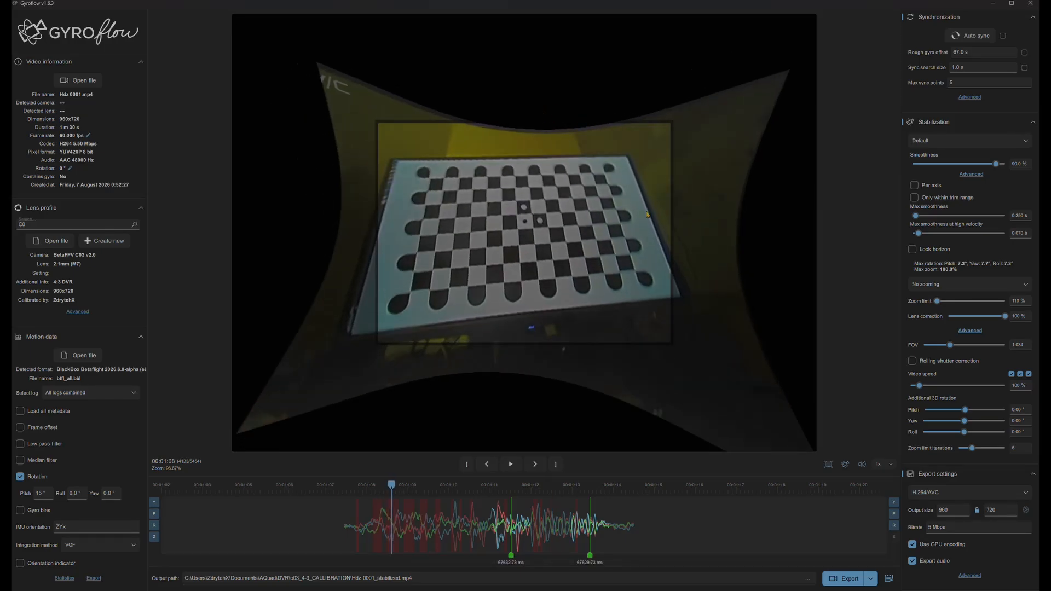
Try Mirror edge pixels as the background mode, then return it to Solid color.
scroll(993, 384, "down", 5)
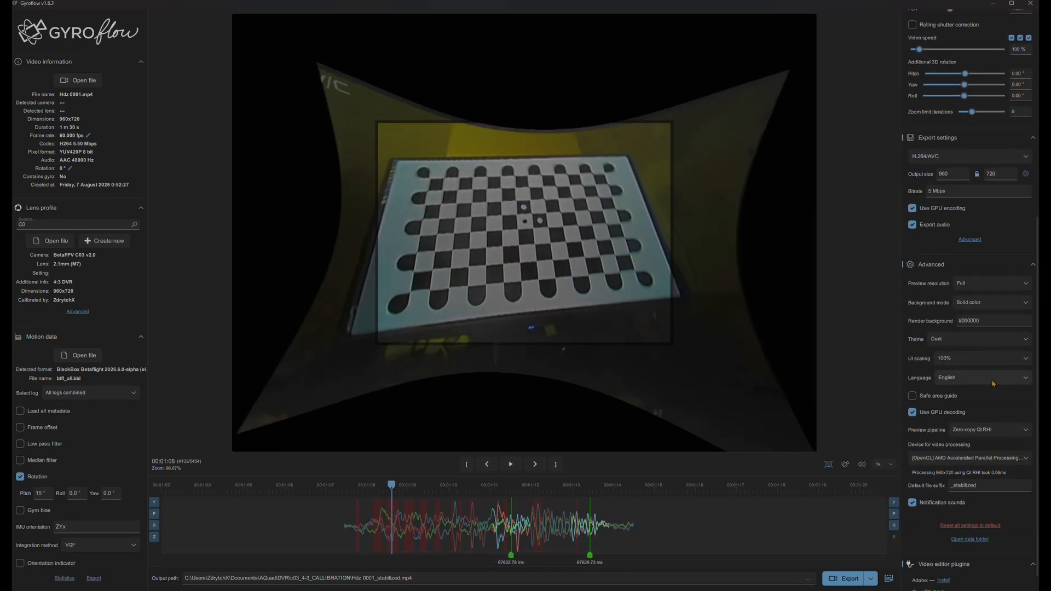
scroll(993, 384, "down", 1)
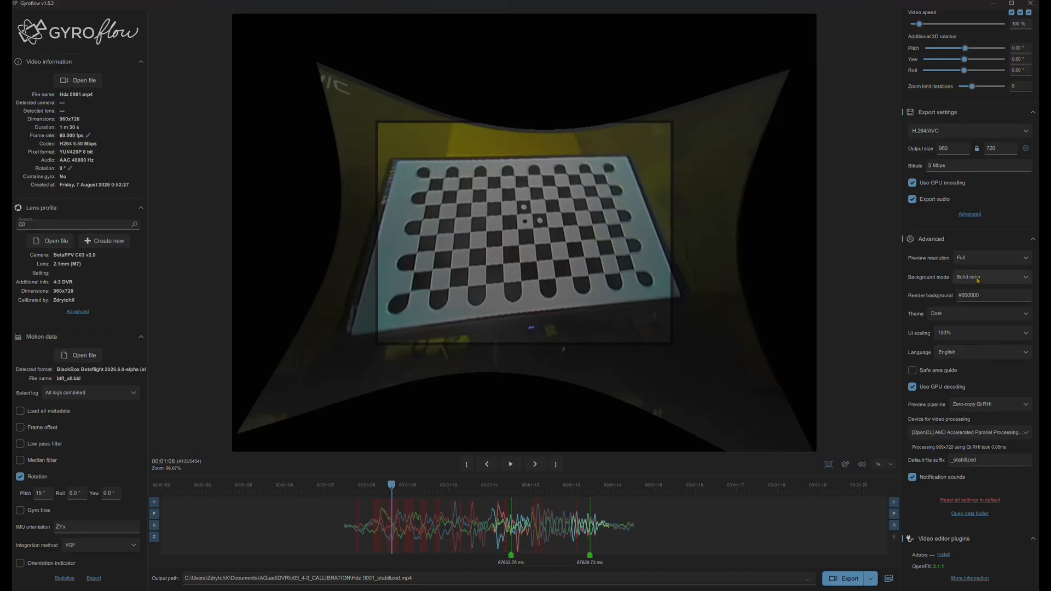
left_click(1010, 279)
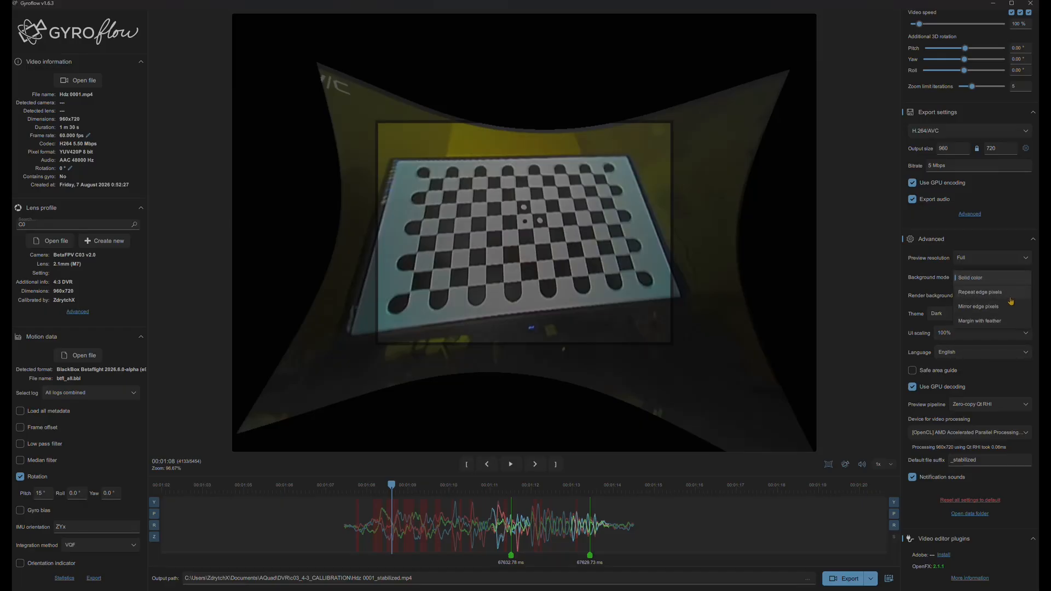
left_click(1011, 308)
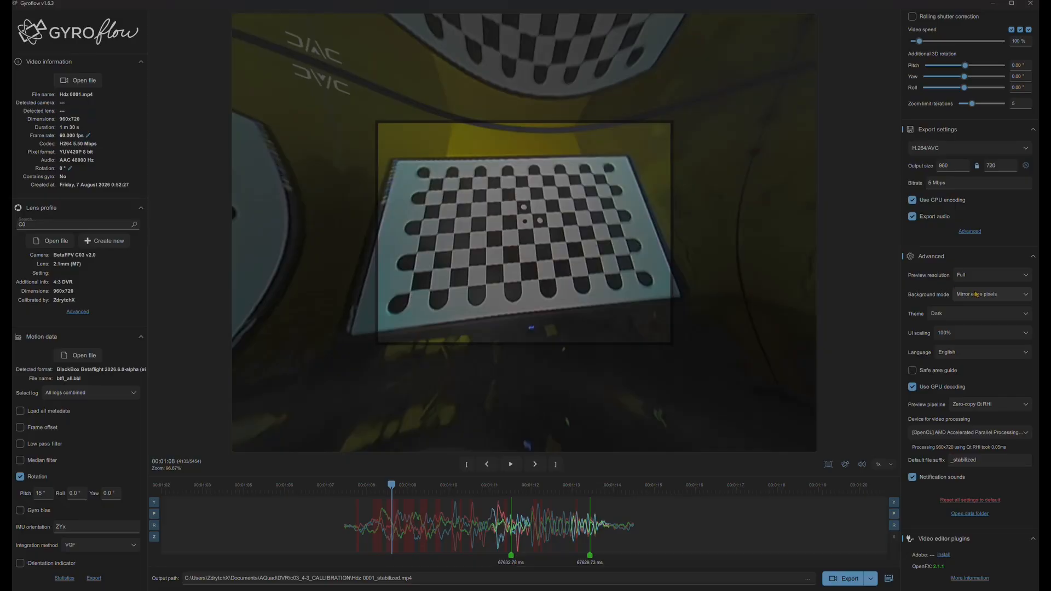
left_click(997, 296)
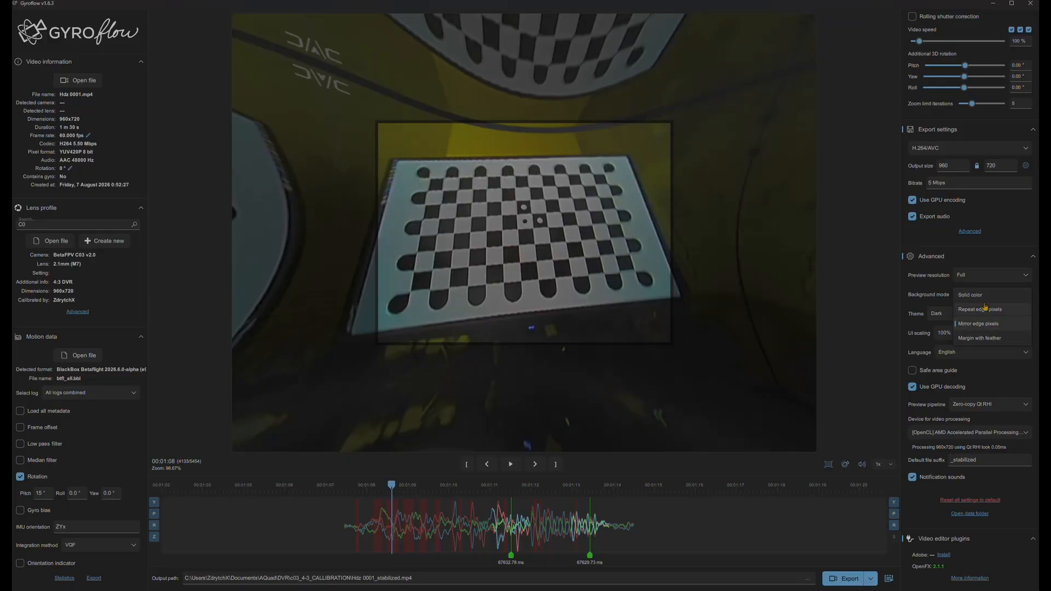
left_click(984, 298)
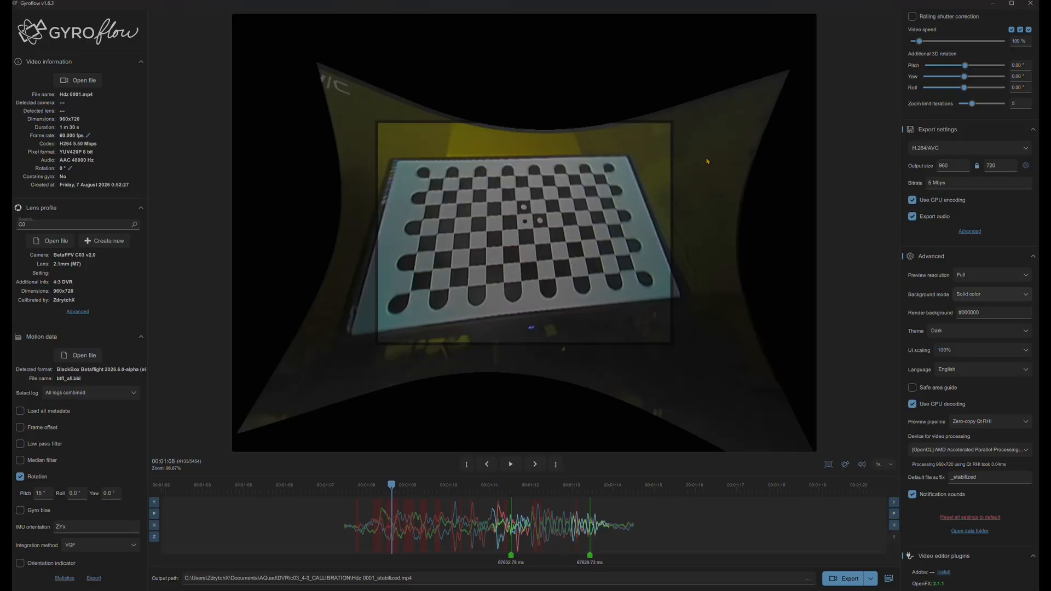
Review the two max smoothness values and lower the FOV to 0.777 to clear the red-marked sections.
scroll(960, 221, "up", 6)
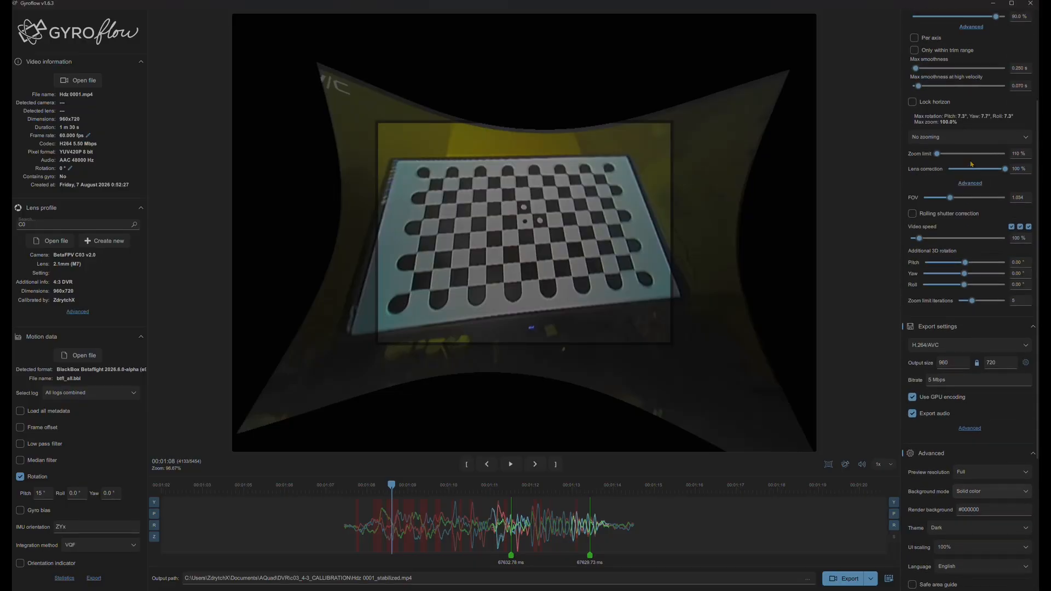
scroll(959, 222, "up", 1)
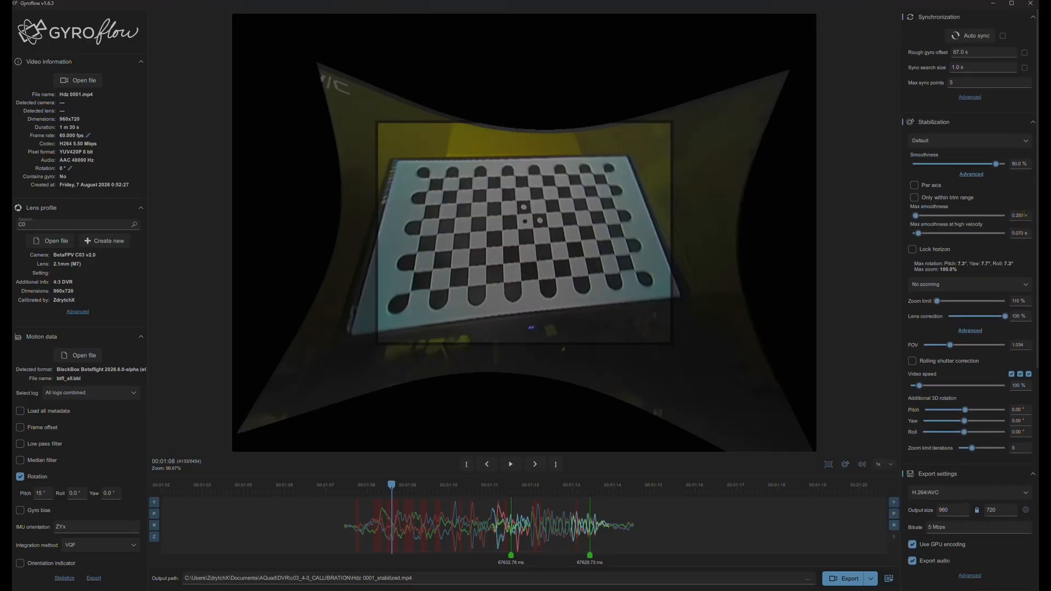
double_click(1025, 214)
triple_click(1029, 232)
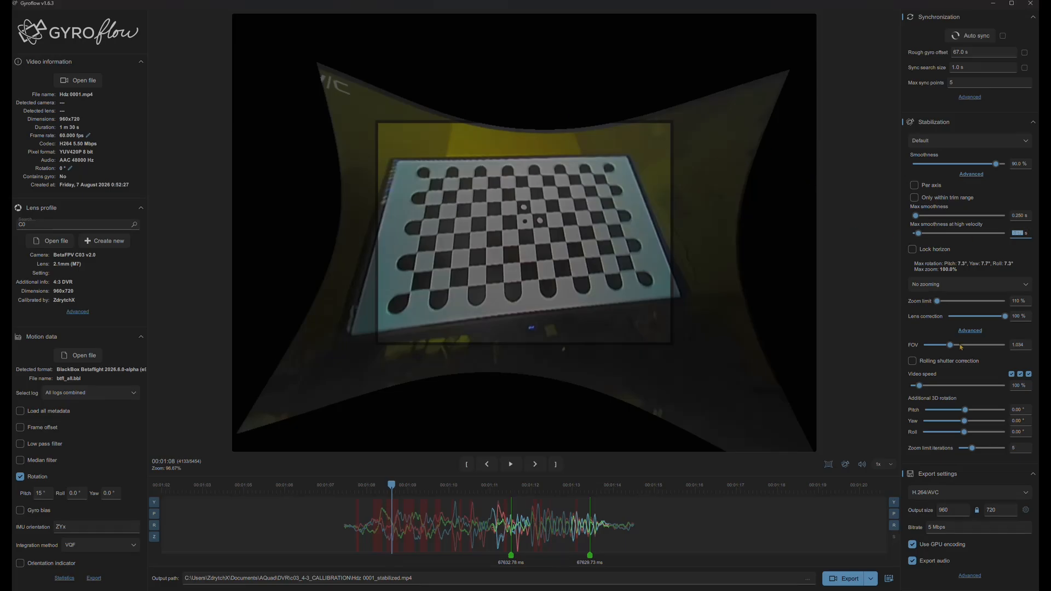
scroll(955, 327, "down", 1)
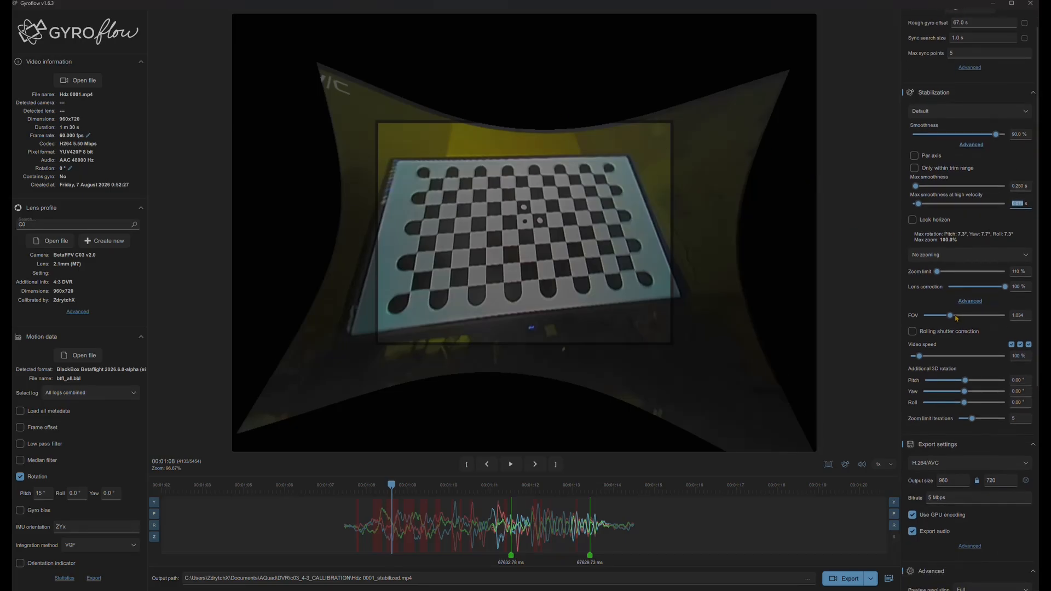
left_click_drag(954, 318, 946, 319)
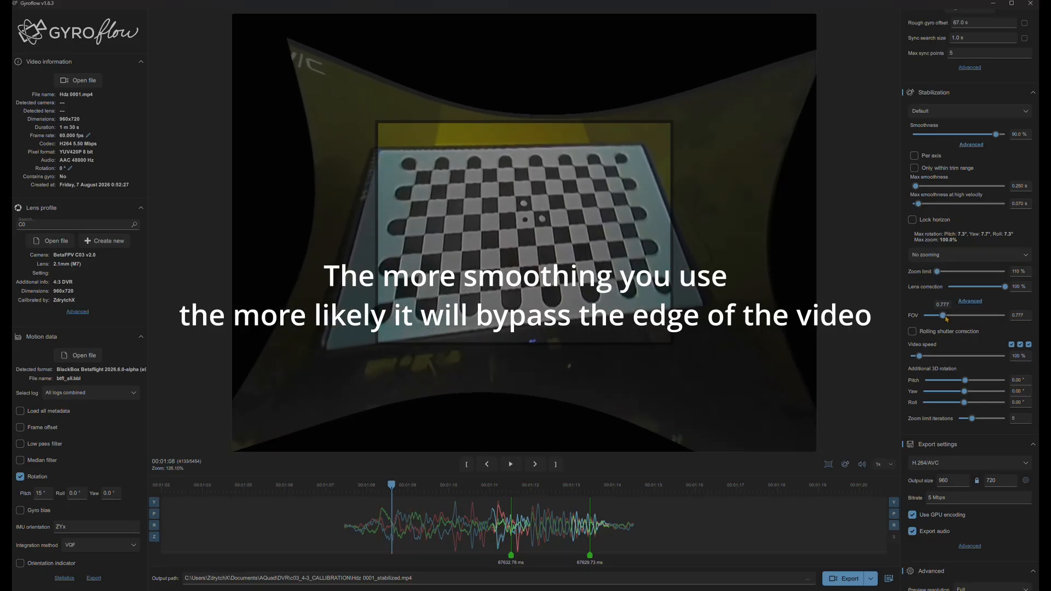
Play the stabilized clip briefly, pause it, and toggle stabilization off and on to compare.
left_click(511, 464)
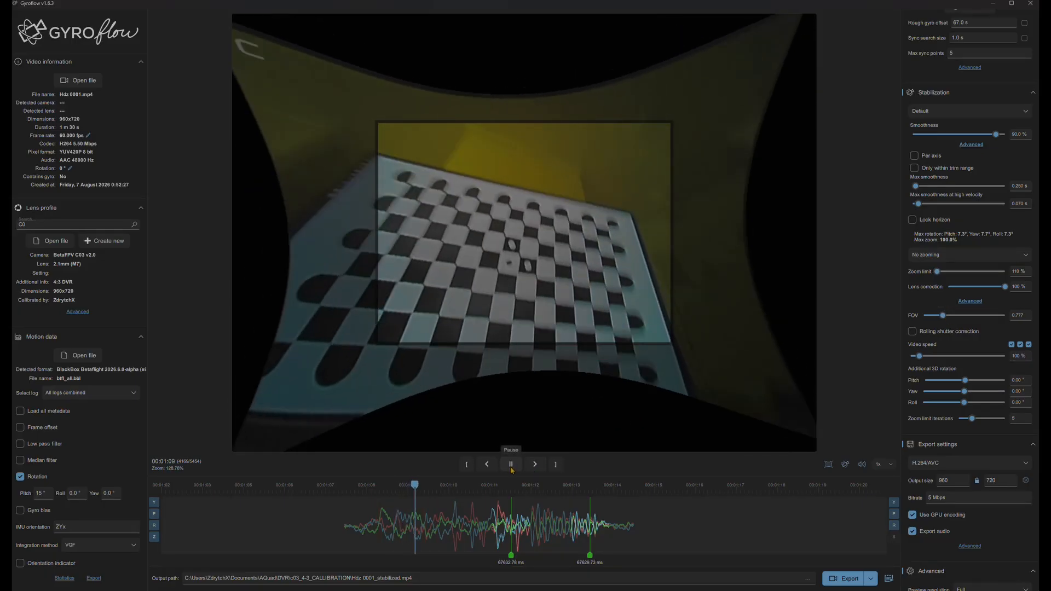
left_click(511, 464)
left_click(839, 468)
left_click(840, 469)
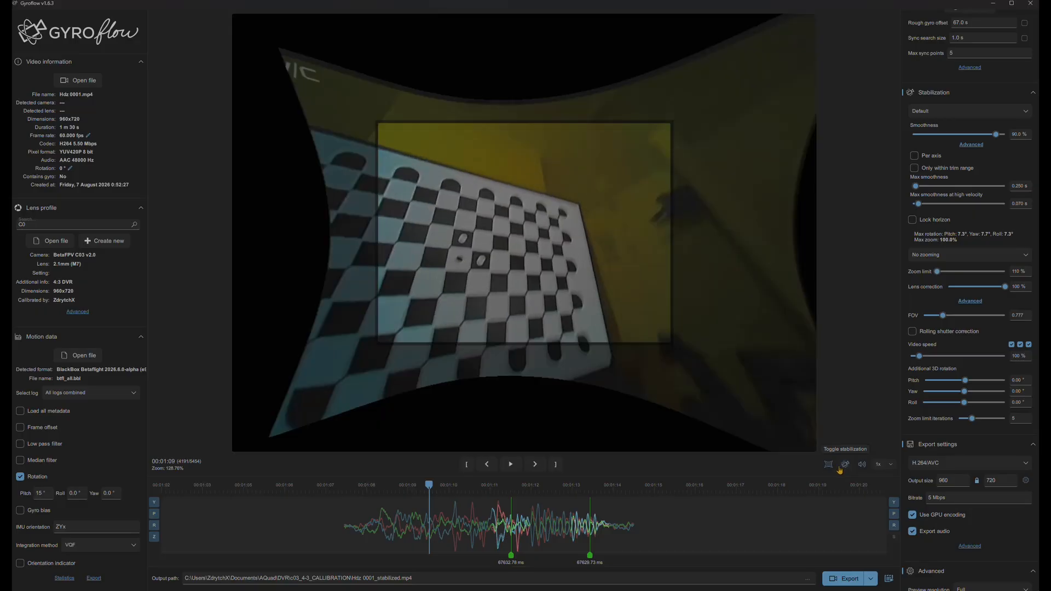
Turn stabilization back on, replay the section up to 00:01:14, and pause the clip.
left_click(840, 469)
left_click(511, 465)
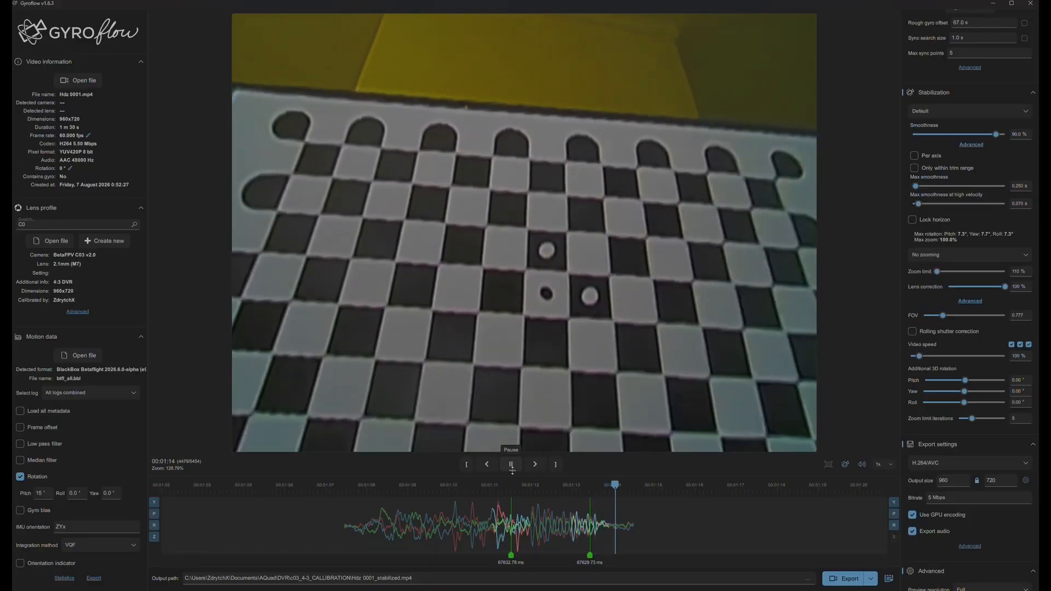
left_click(554, 492)
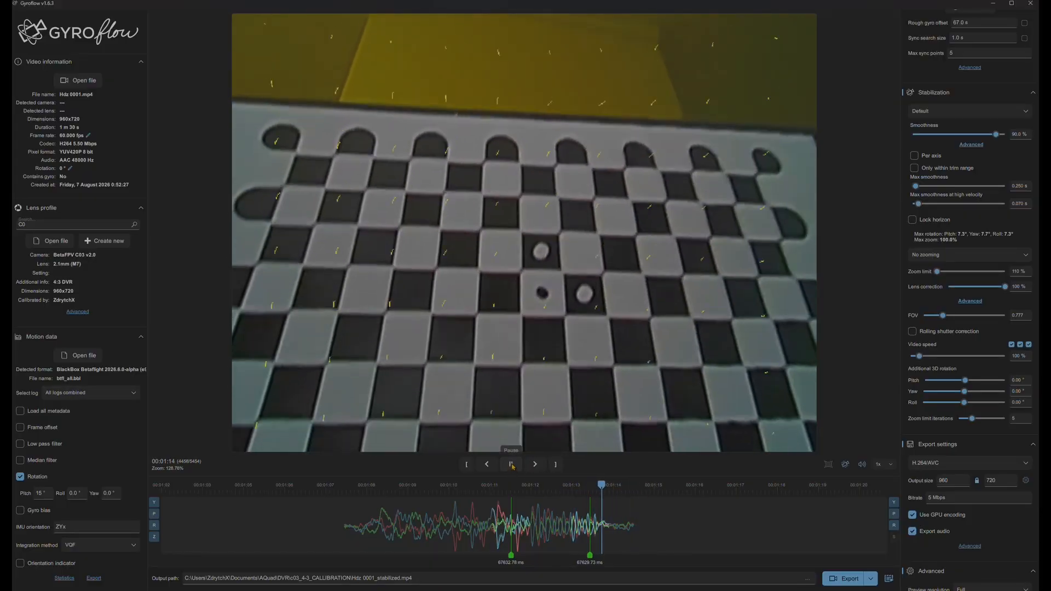
key("space")
Delete all sync points and try to add a manual sync point near 00:01:11.
right_click(542, 524)
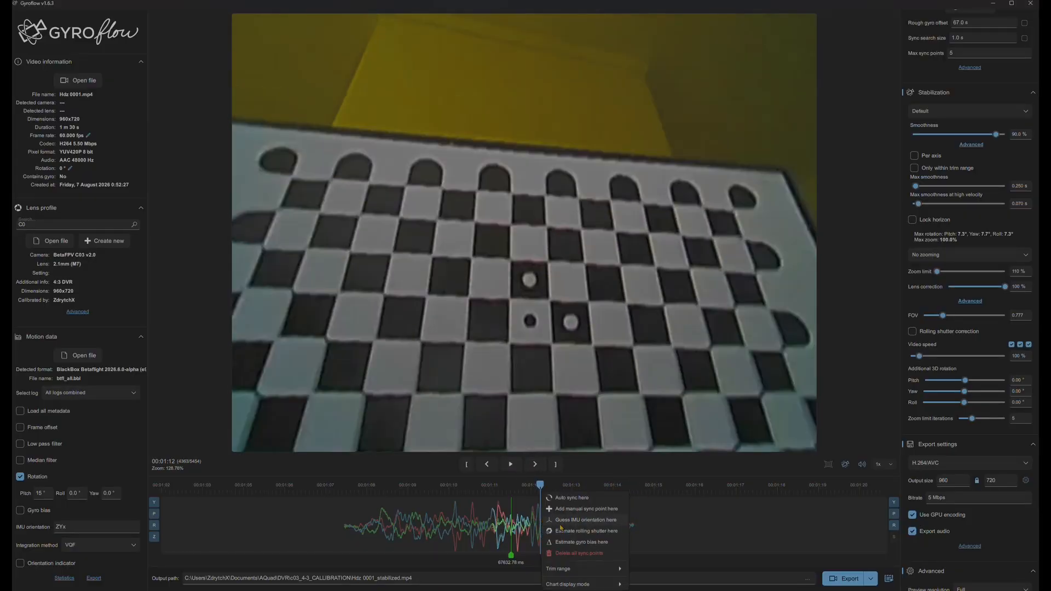
left_click(581, 554)
right_click(521, 522)
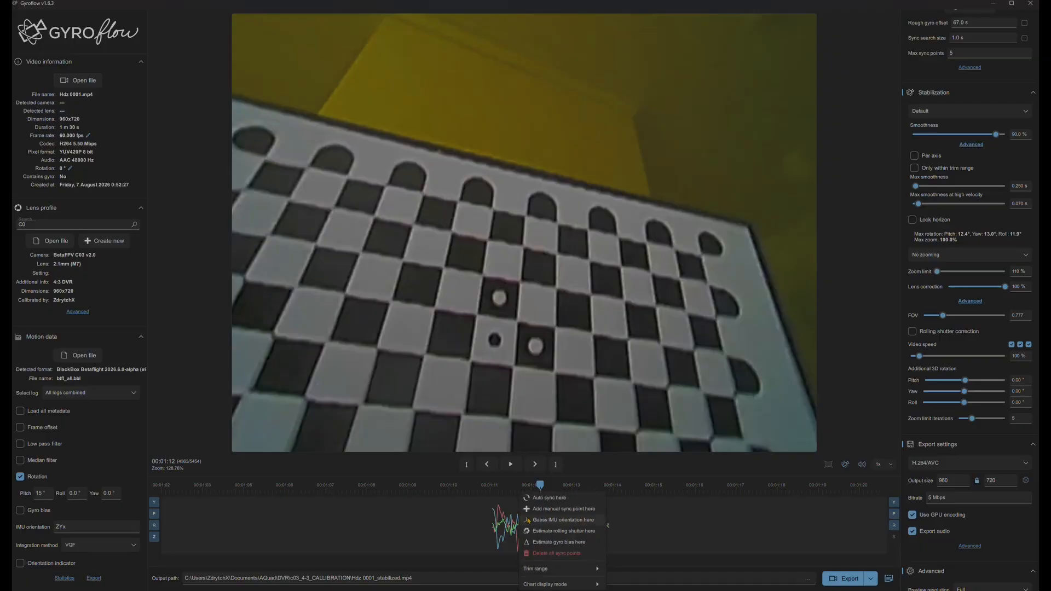
left_click(561, 508)
left_click(504, 486)
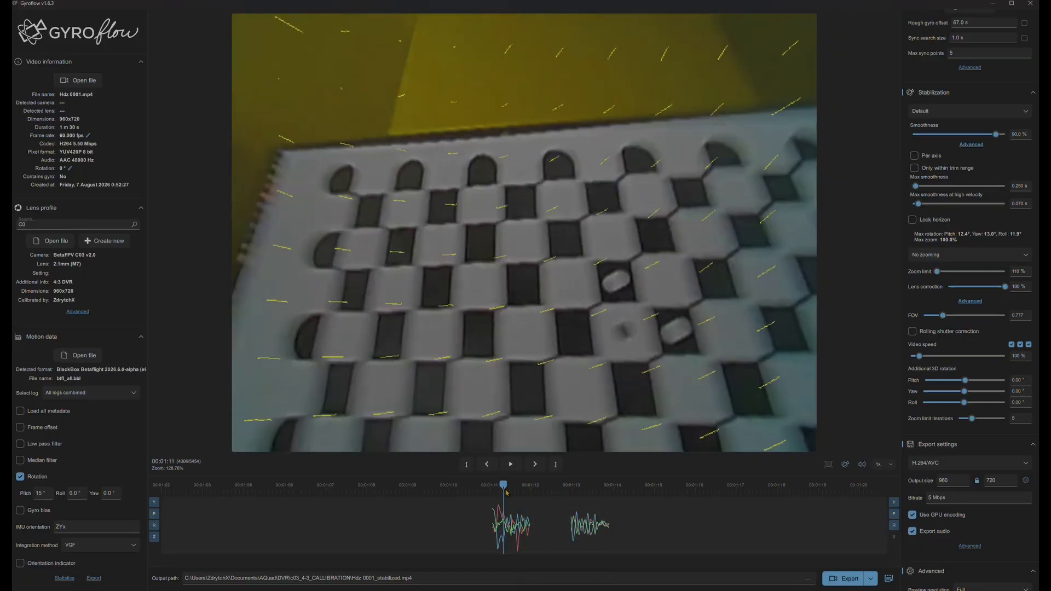
right_click(507, 493)
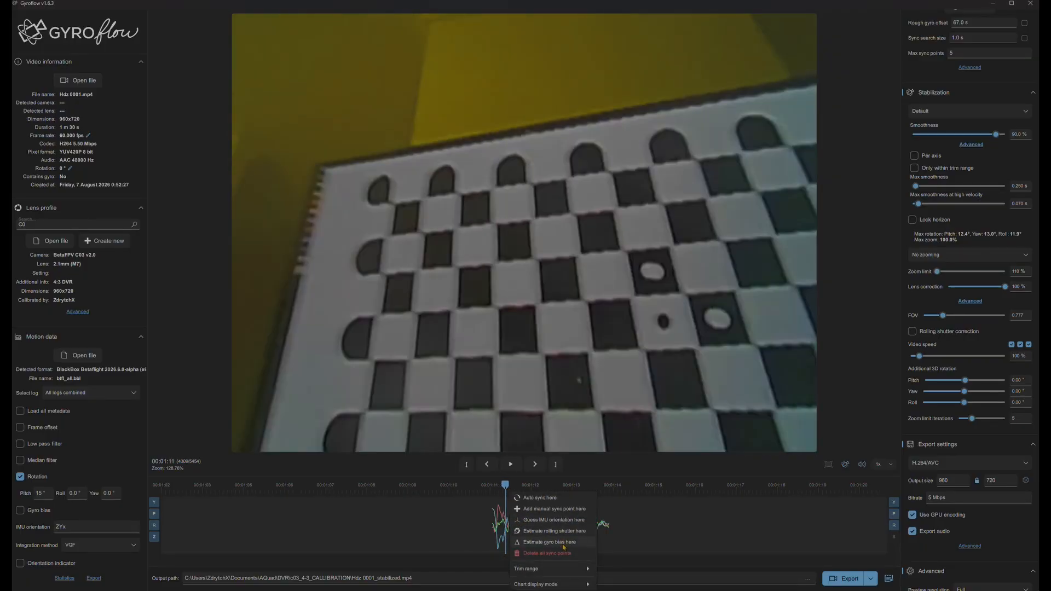
left_click(759, 530)
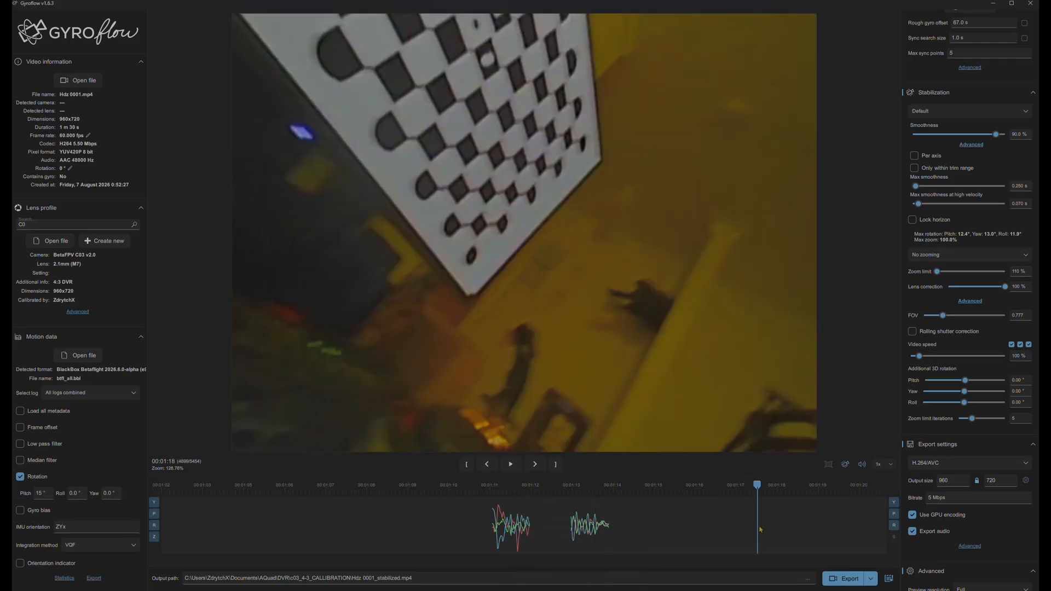
Restart Gyroflow and load Hdz 0001.mp4 from the c03_4-3_CALLIBRATION folder in File Explorer.
key("alt+Tab")
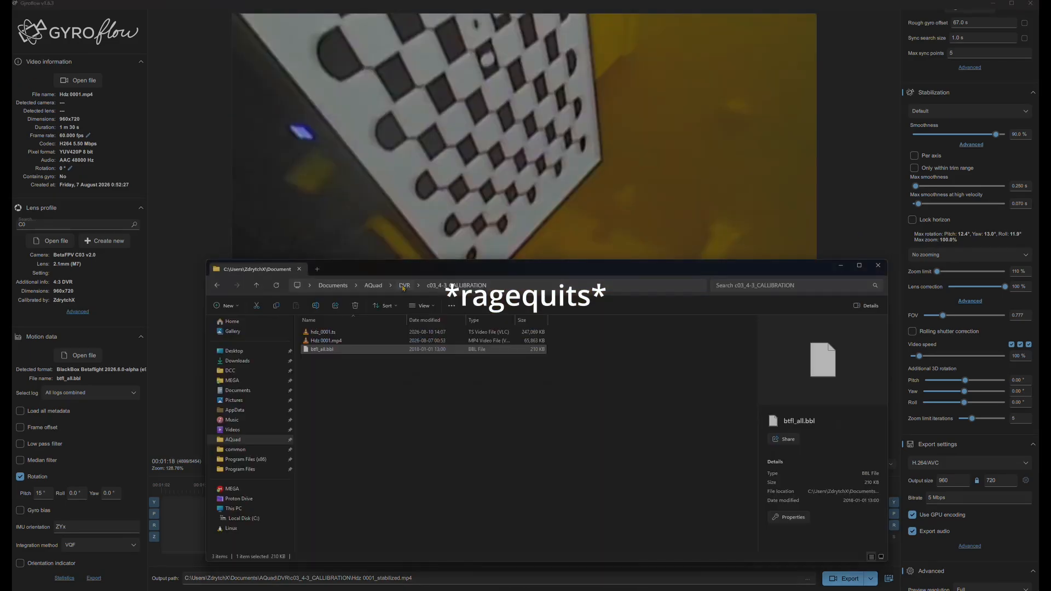
left_click(337, 344)
left_click_drag(337, 344, 493, 137)
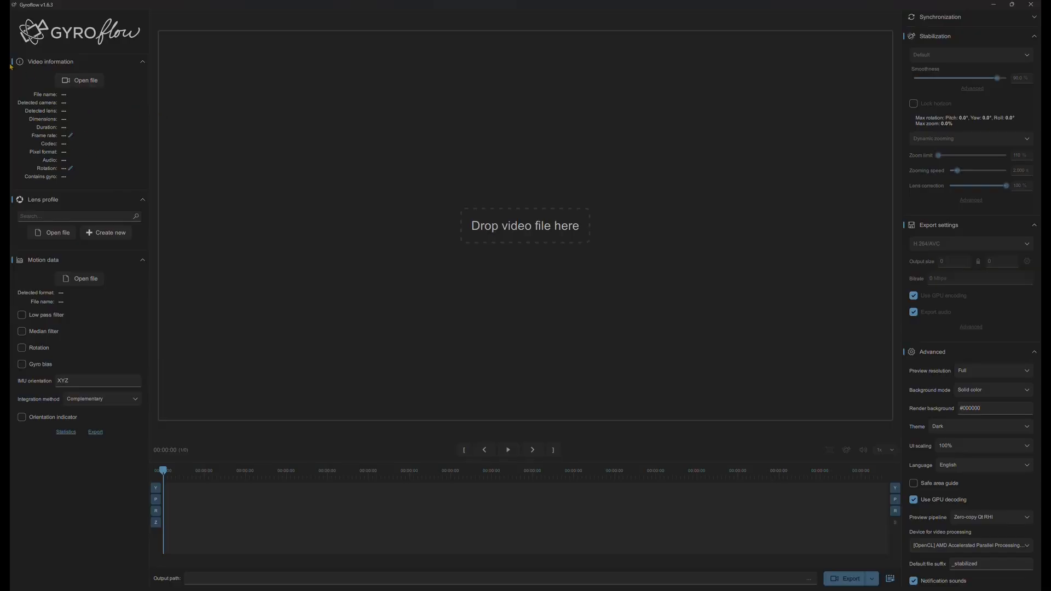
key("alt+Tab")
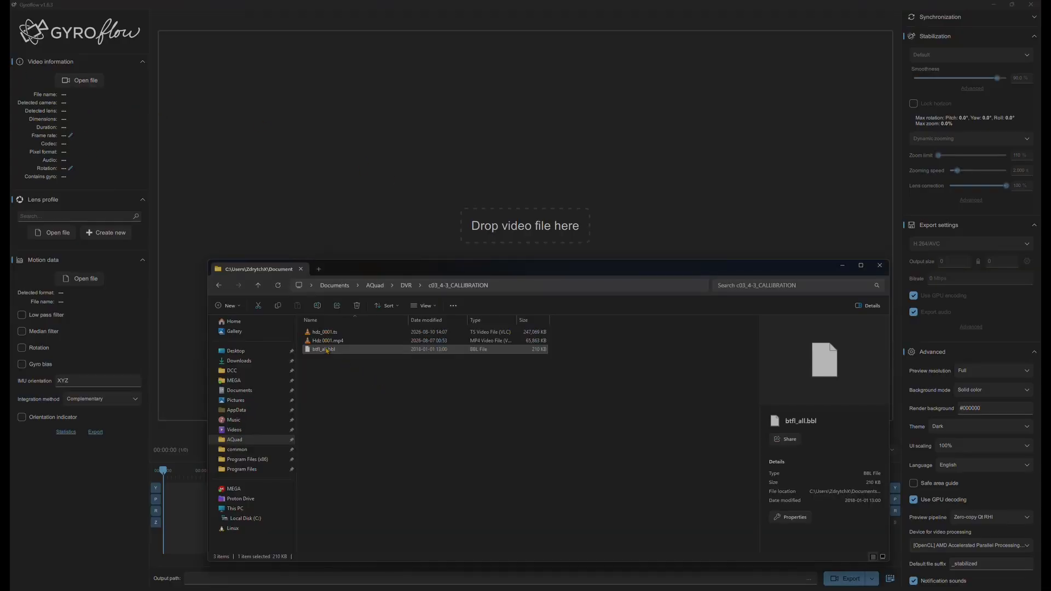
left_click_drag(327, 340, 539, 211)
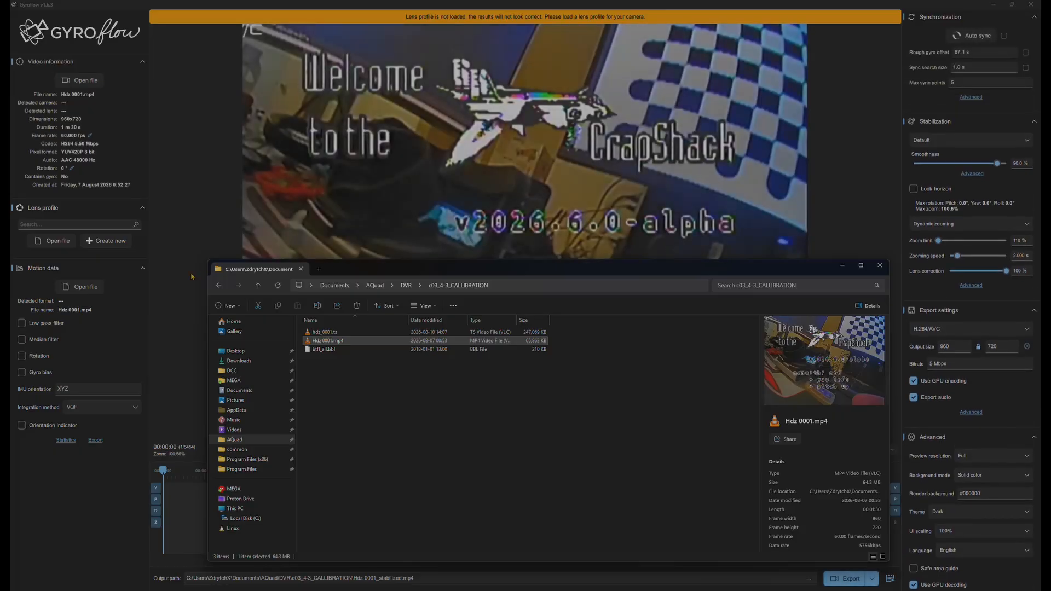
Load the BetaFPV C03 v2.0 2.1mm (M7) 4:3 DVR lens profile for the 960x720 video.
left_click(92, 261)
left_click(60, 241)
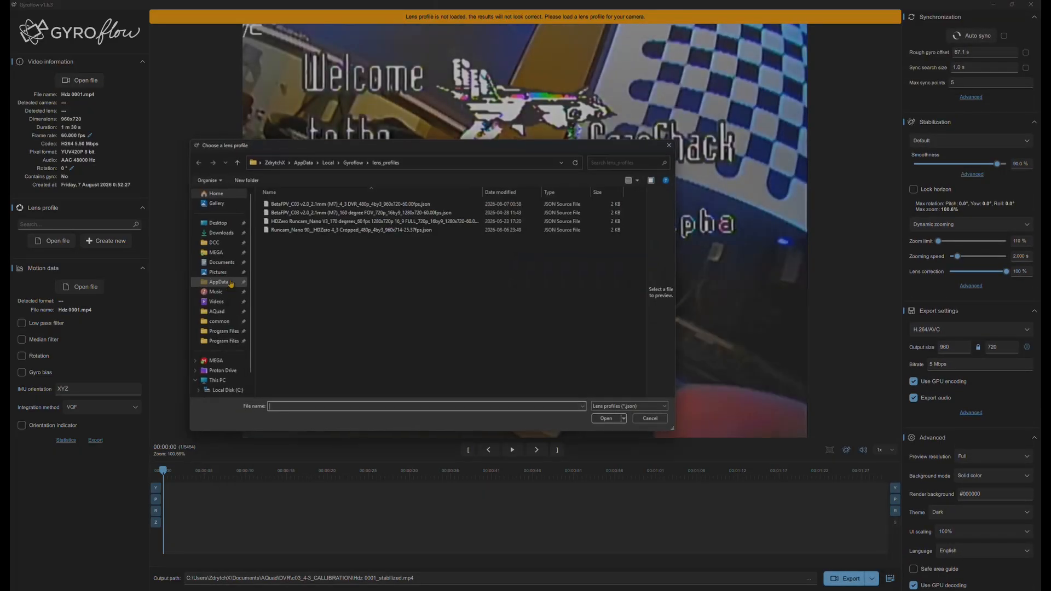
left_click(598, 419)
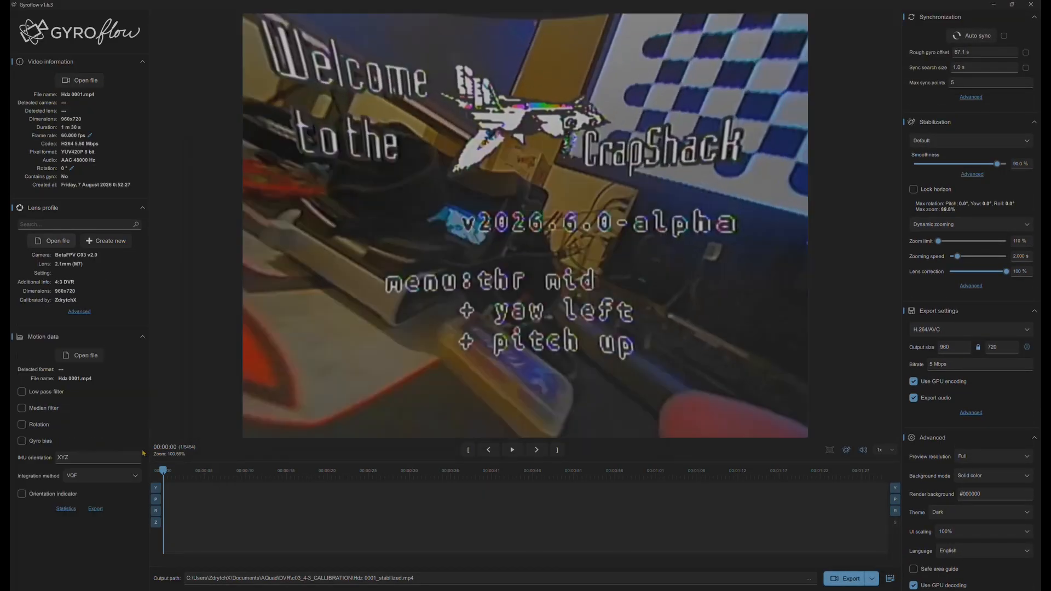
Enable rotation of the motion data and set its pitch to 25°.
left_click(34, 426)
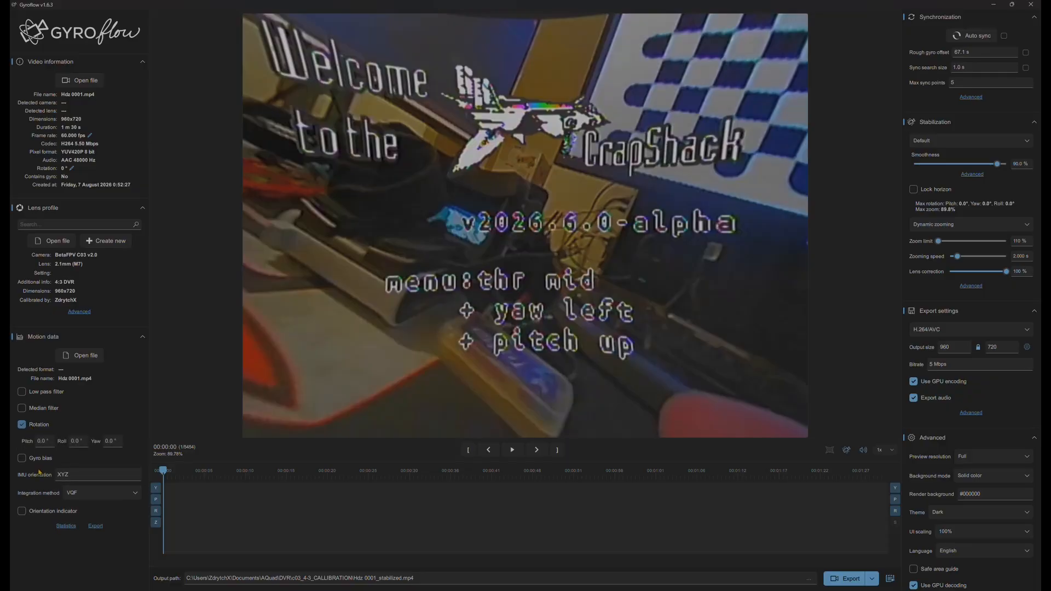
left_click(48, 441)
type("15")
key("BackSpace")
key("BackSpace")
type("25")
Expand the advanced synchronization settings and review the available optical flow methods.
left_click(969, 99)
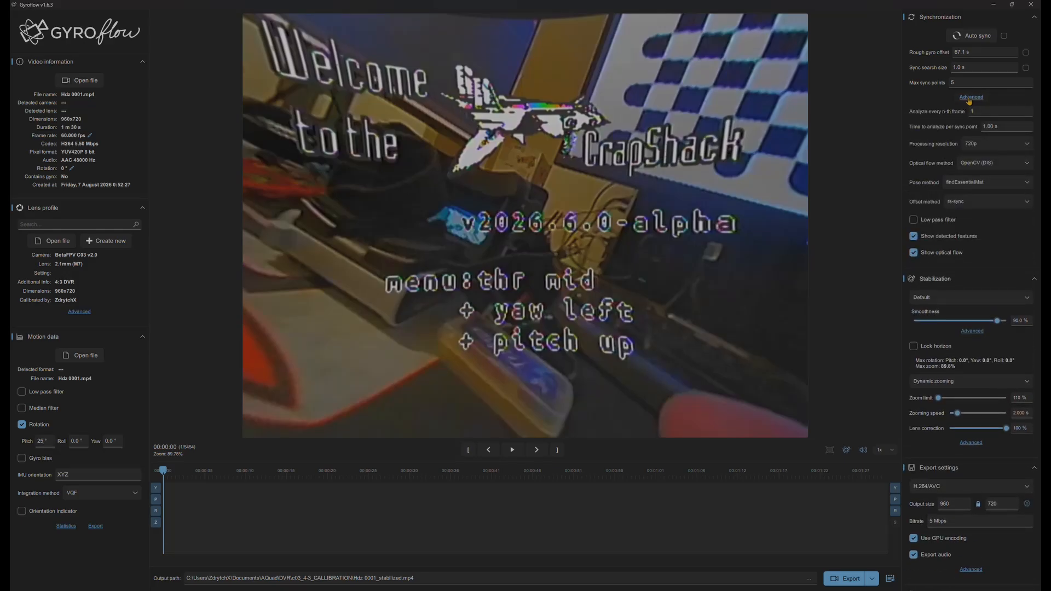
left_click(1007, 167)
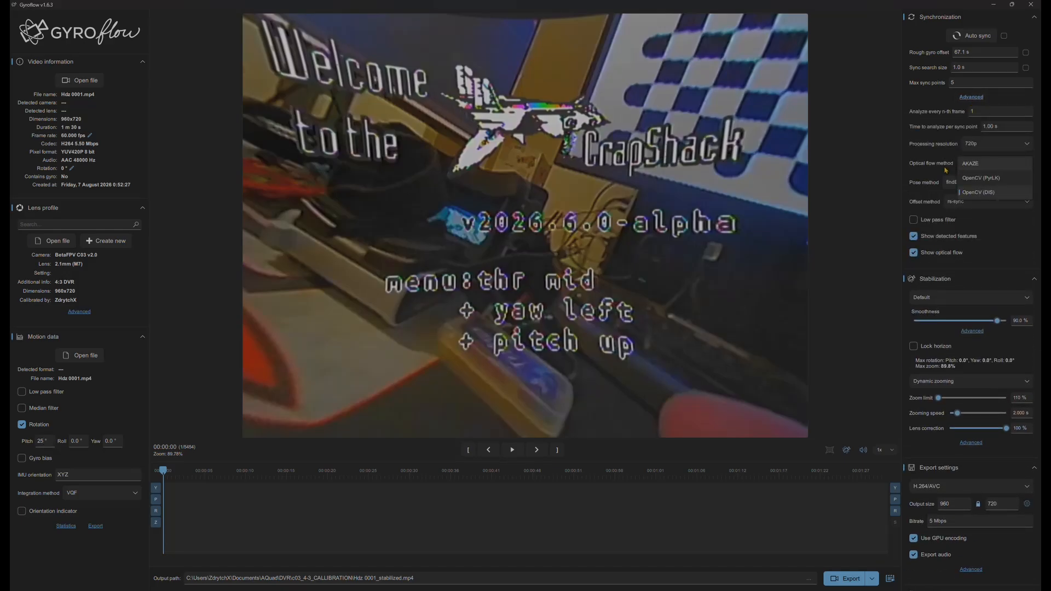
left_click(939, 165)
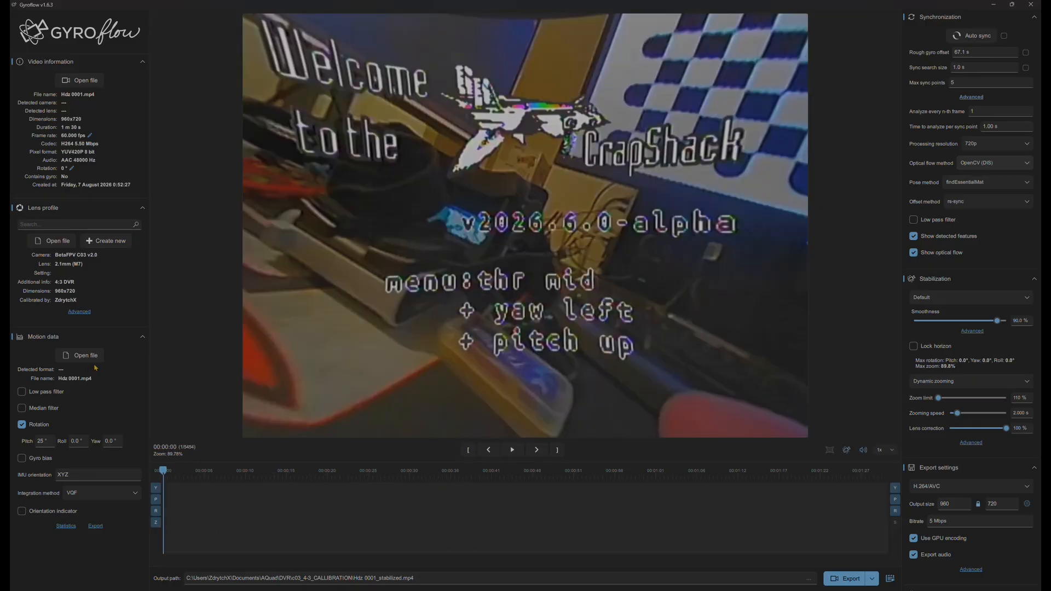
Load the blackbox log btfl_all.bbl from File Explorer as the motion data.
key("alt+Tab")
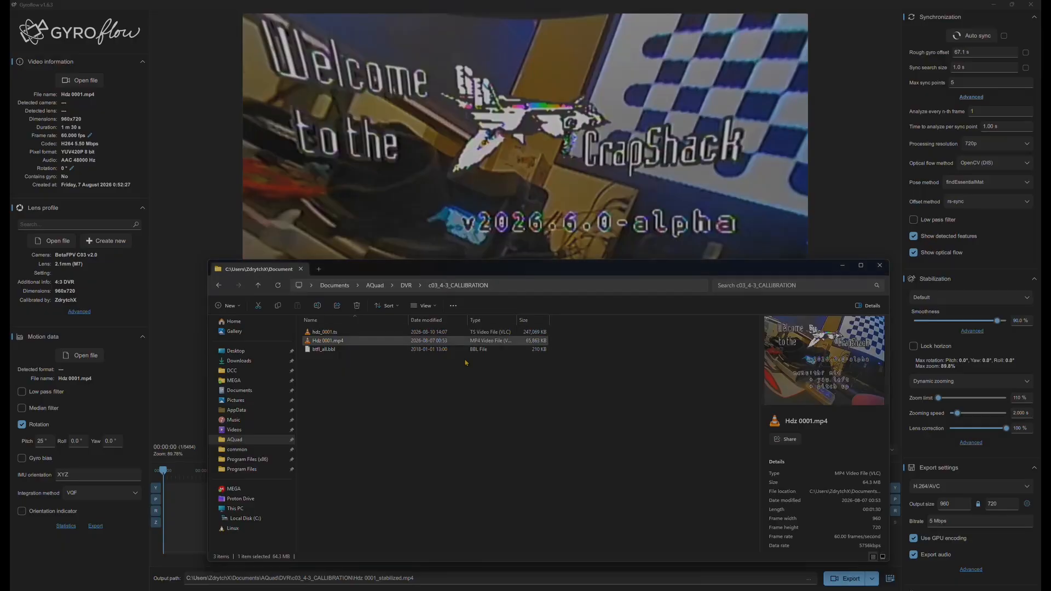
left_click_drag(323, 350, 82, 406)
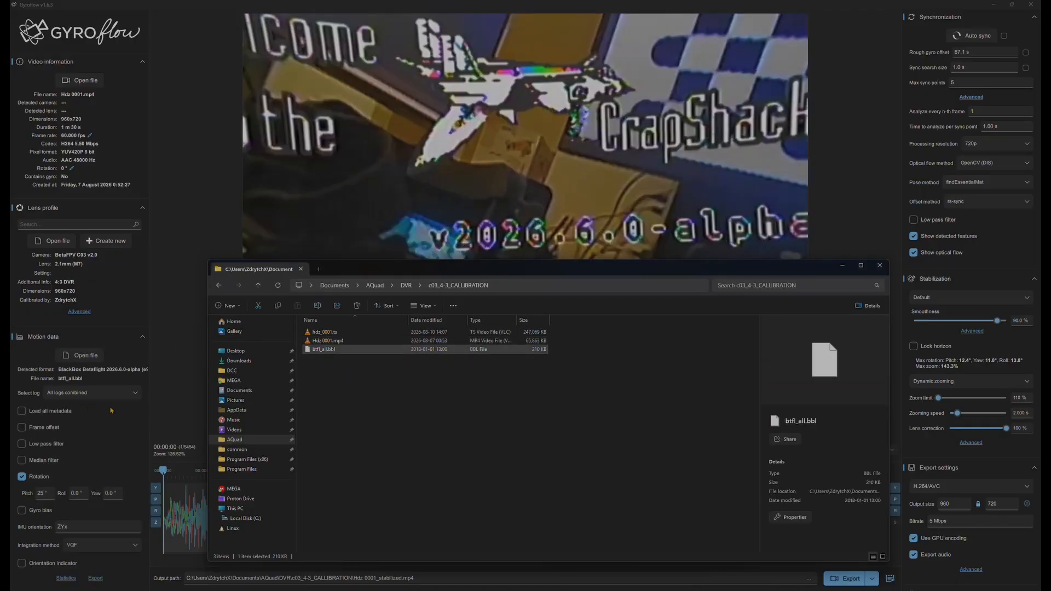
left_click(130, 377)
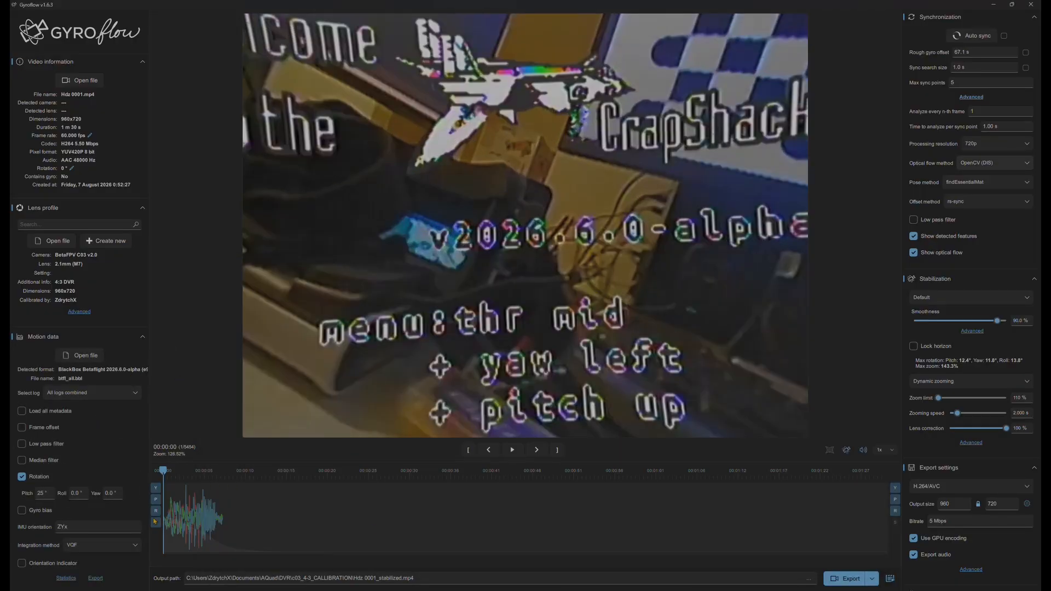
Add a manual sync point at the start of the timeline, set its offset to 67000 ms, and save it.
right_click(164, 519)
left_click(195, 511)
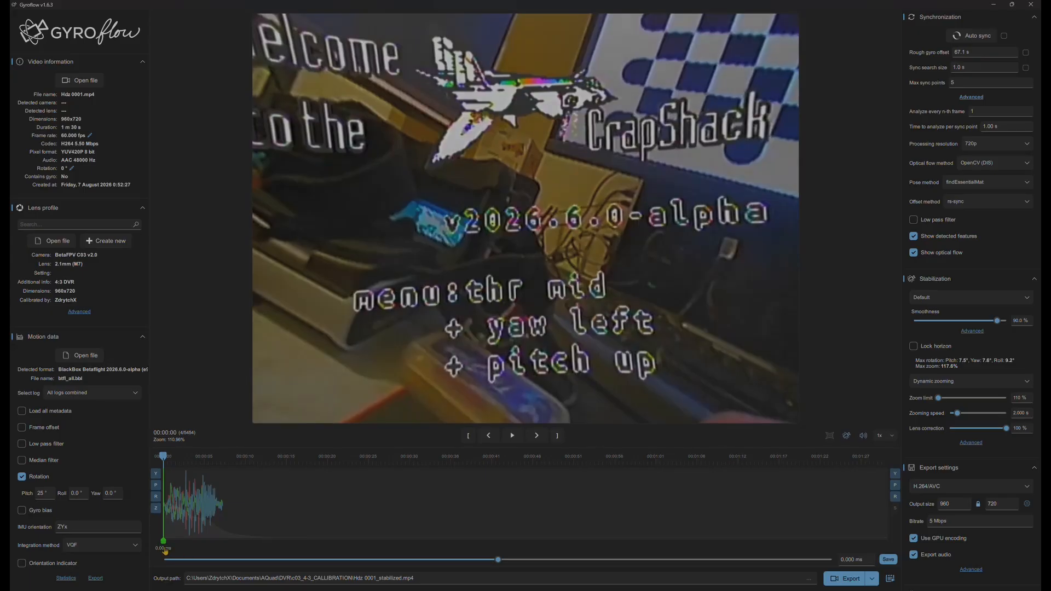
left_click_drag(498, 560, 794, 561)
left_click(860, 561)
left_click_drag(860, 561, 510, 541)
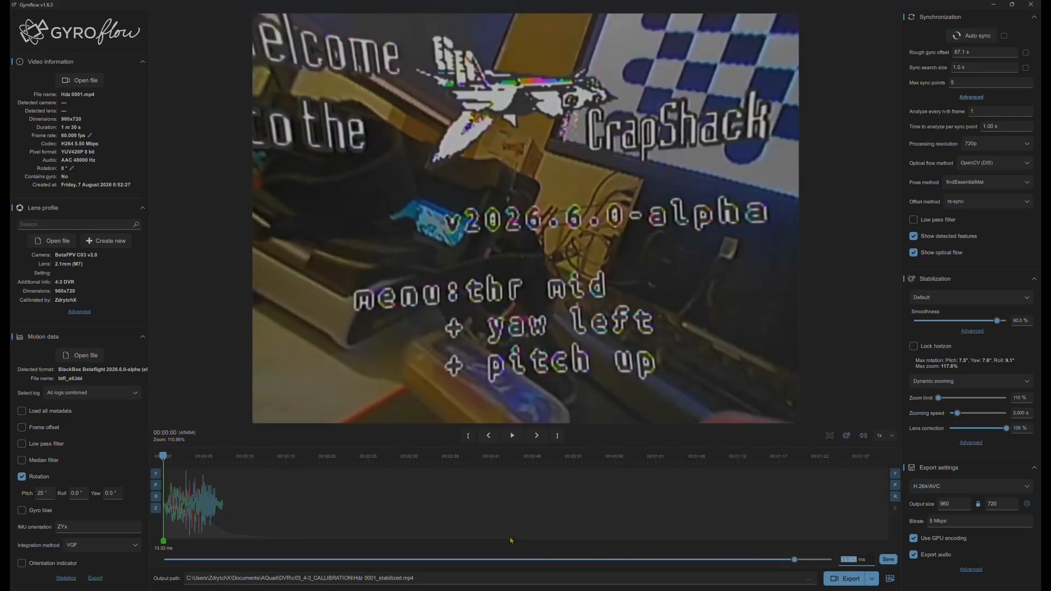
type("34")
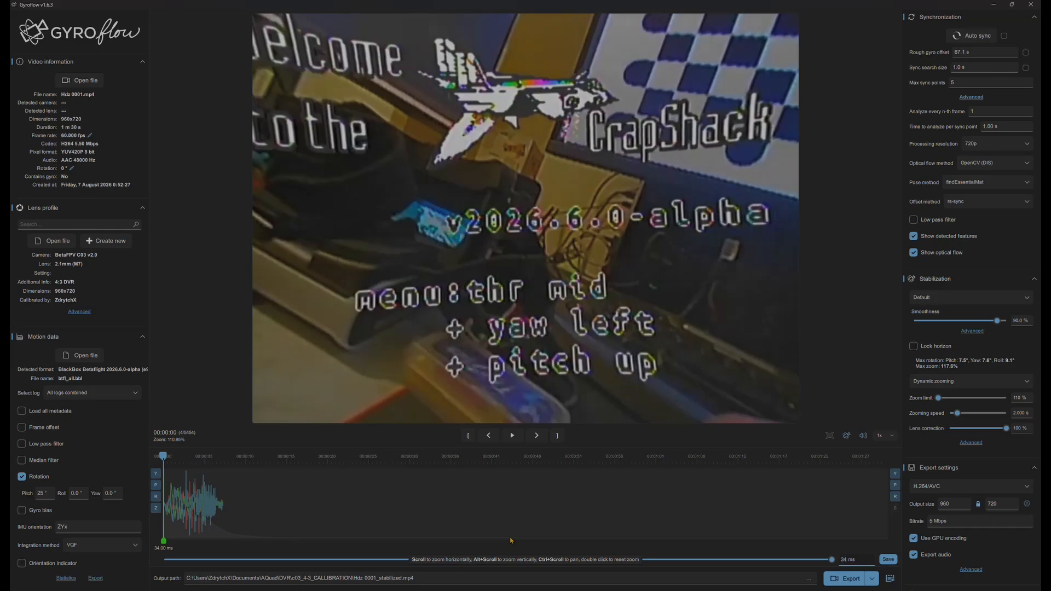
key("BackSpace")
key("BackSpace")
type("67")
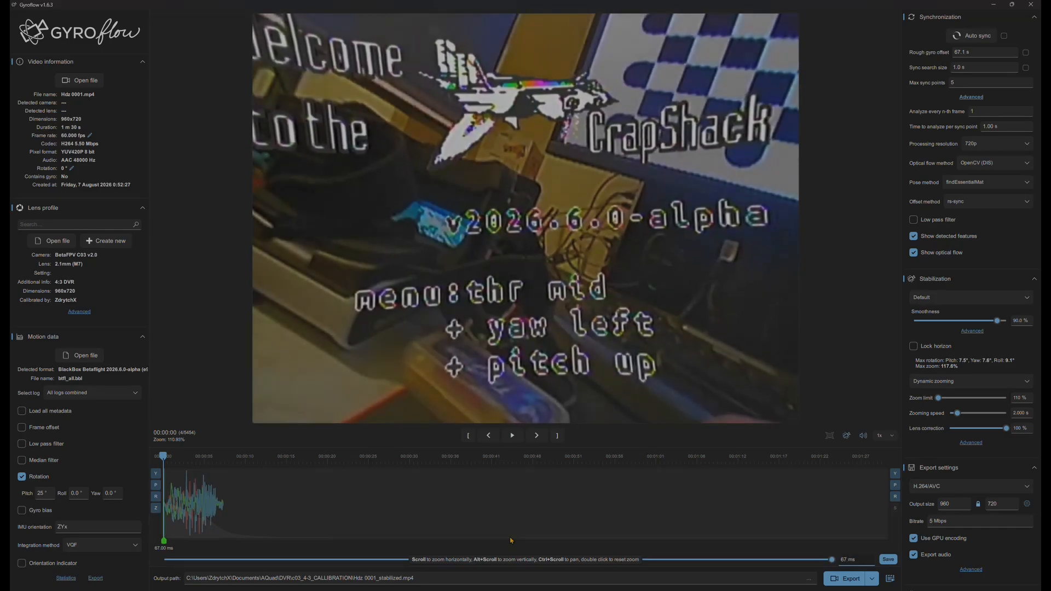
key("Return")
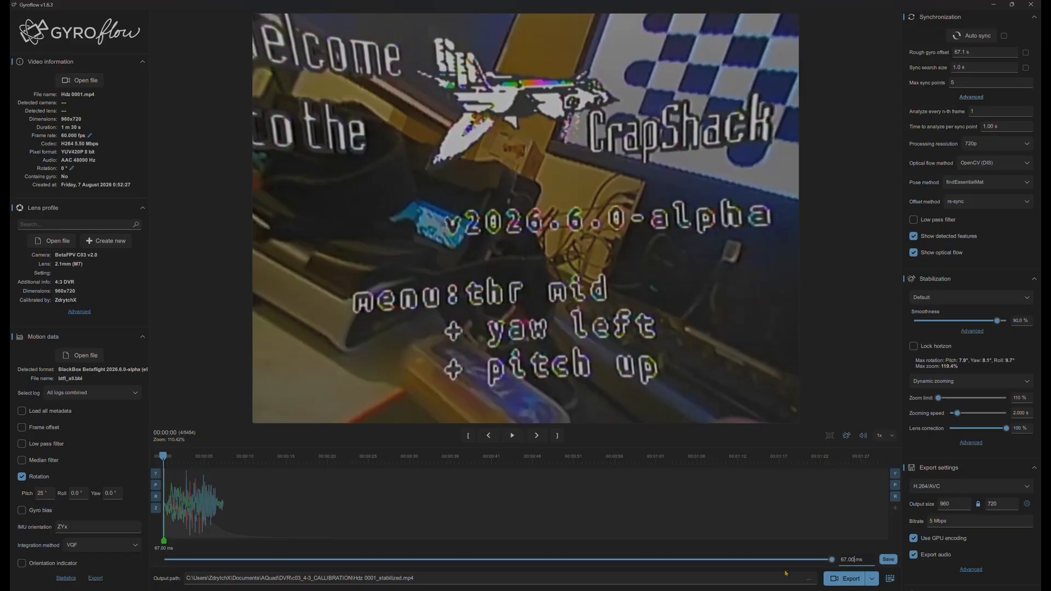
type("0")
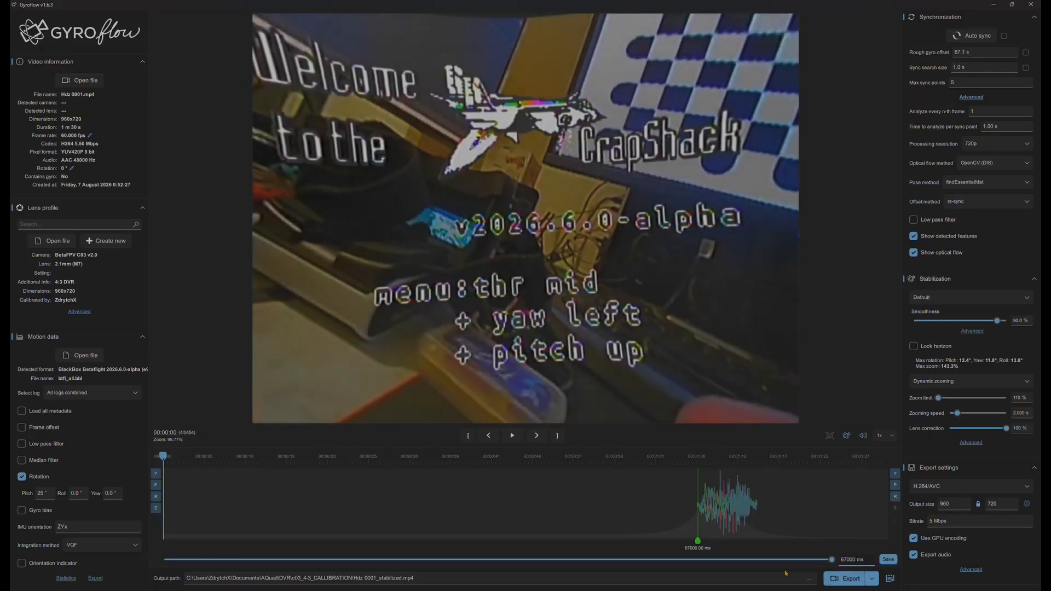
left_click(888, 560)
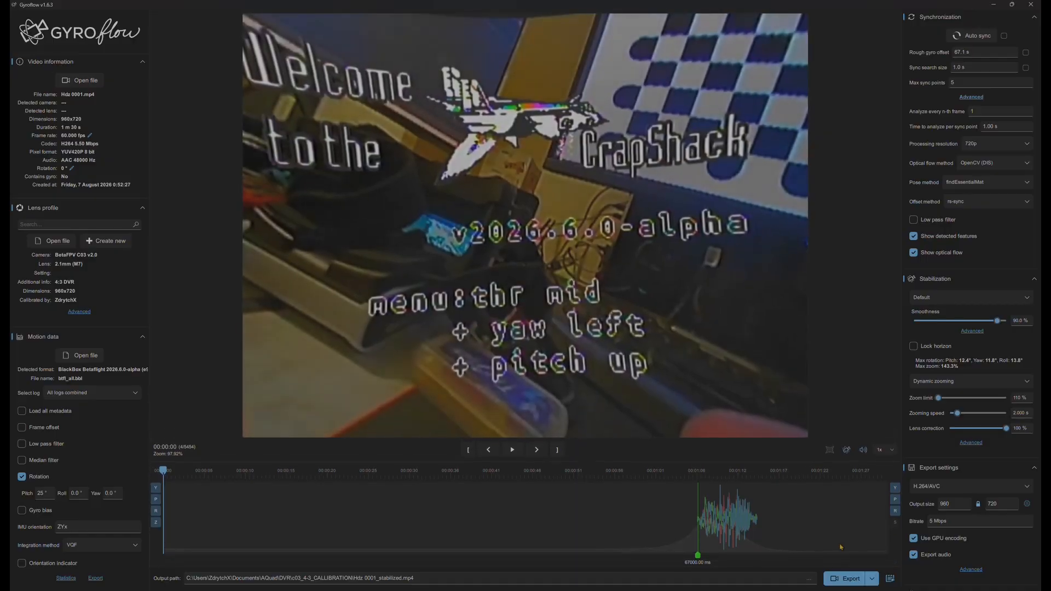
Move the playhead to the "armed" message at 00:01:07 and shift the manual sync point's offset to 67500 ms.
left_click(696, 480)
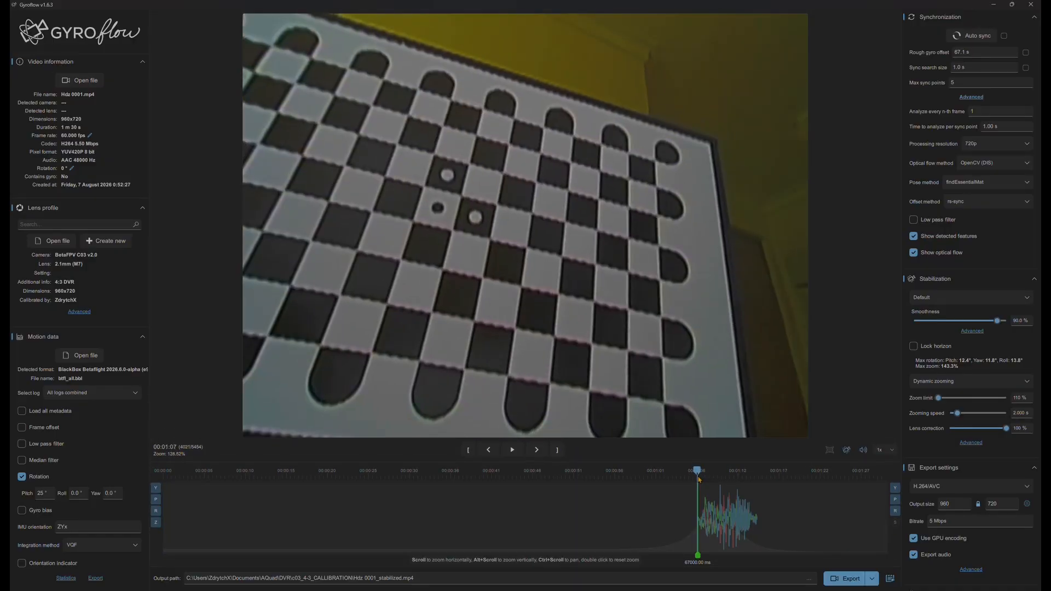
left_click_drag(696, 480, 696, 482)
scroll(705, 496, "up", 6)
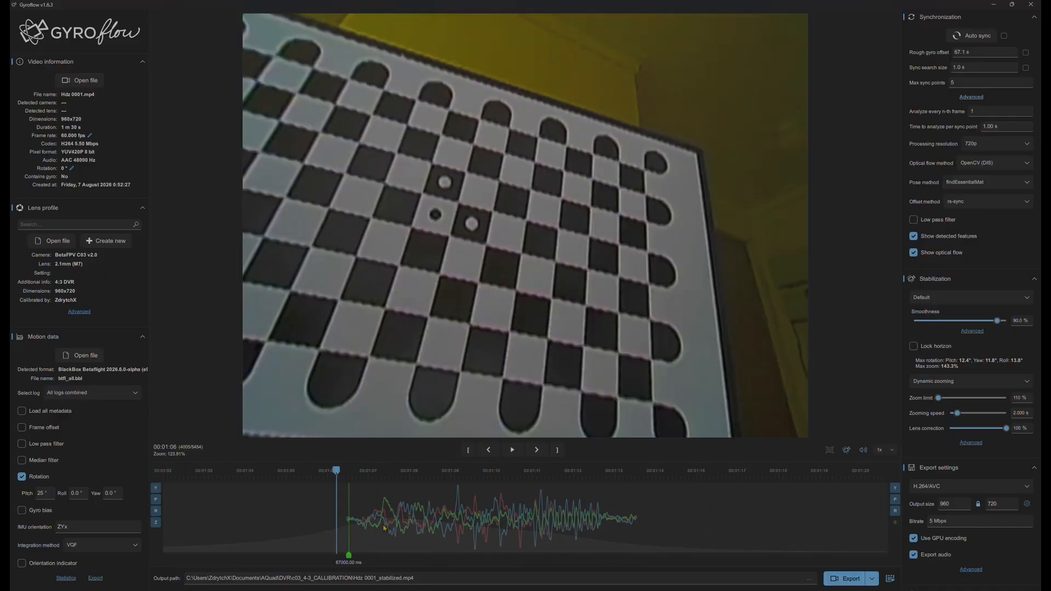
left_click_drag(353, 480, 385, 479)
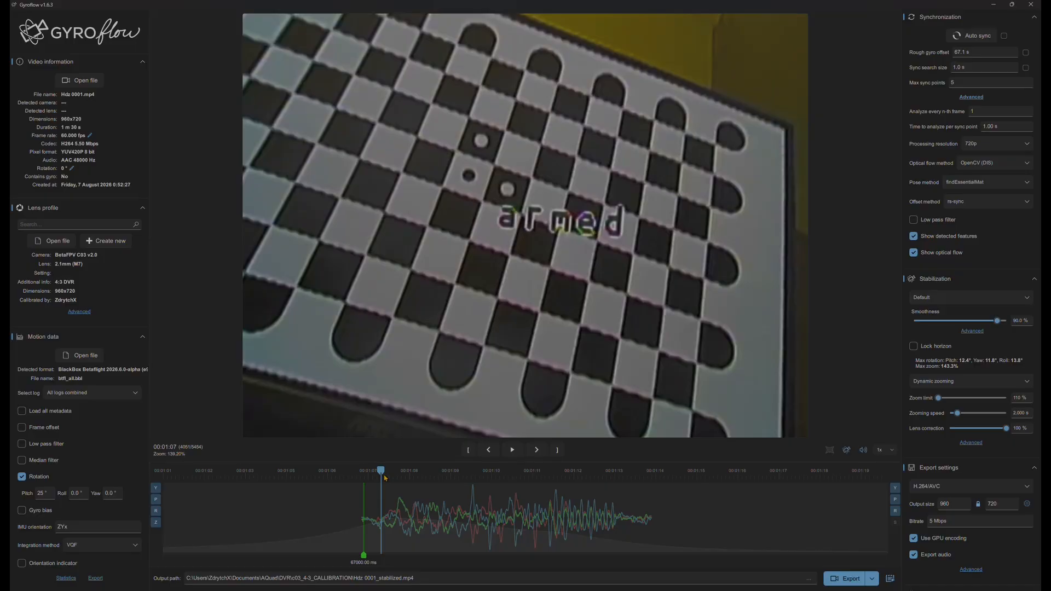
left_click(363, 556)
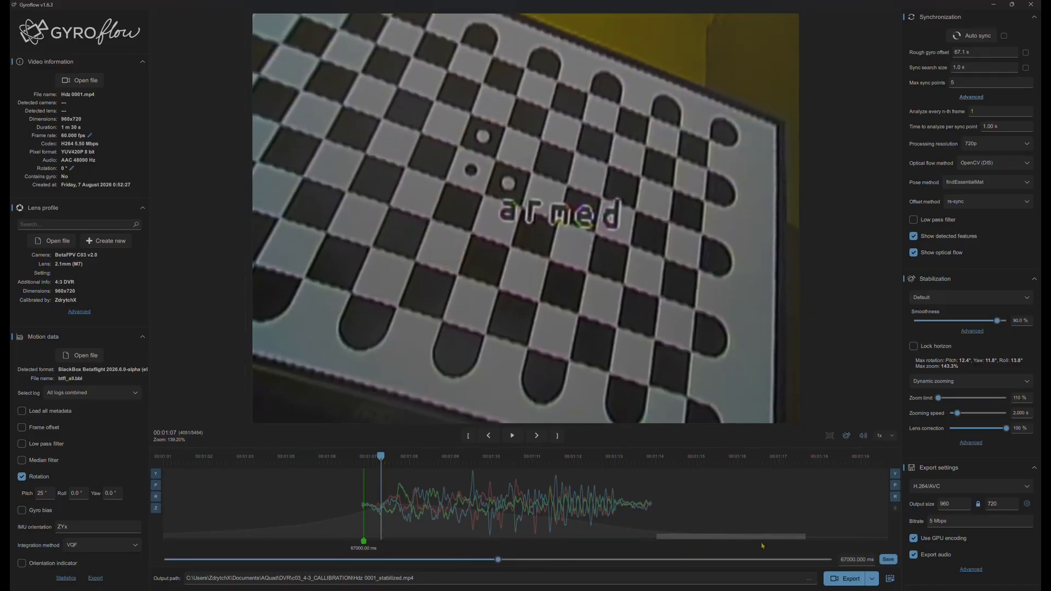
left_click_drag(498, 562, 502, 564)
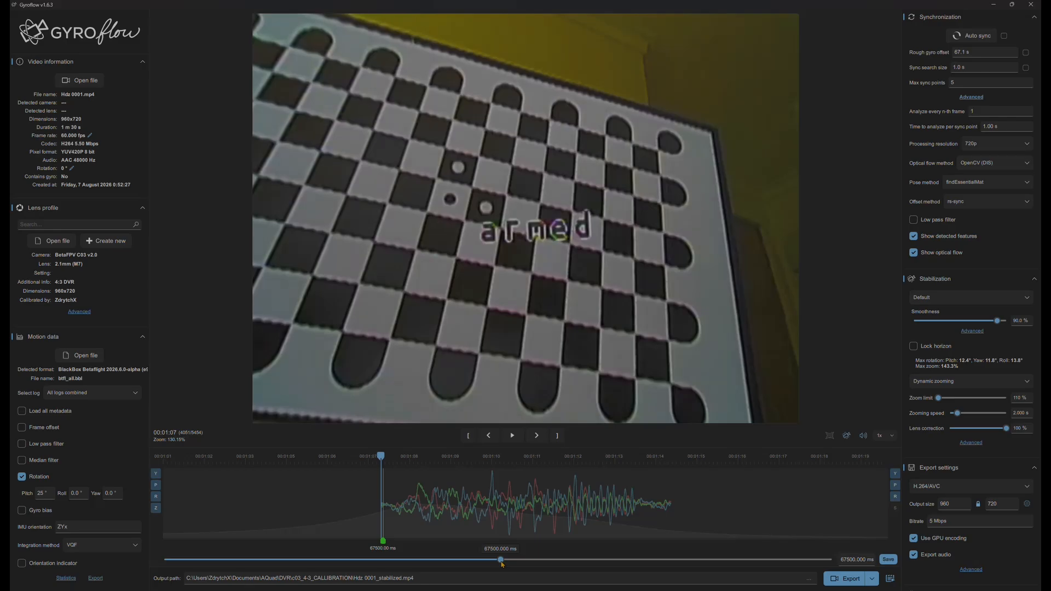
Scrub the clip to 00:01:10 to compare the camera motion with the gyro graph.
scroll(517, 475, "up", 3)
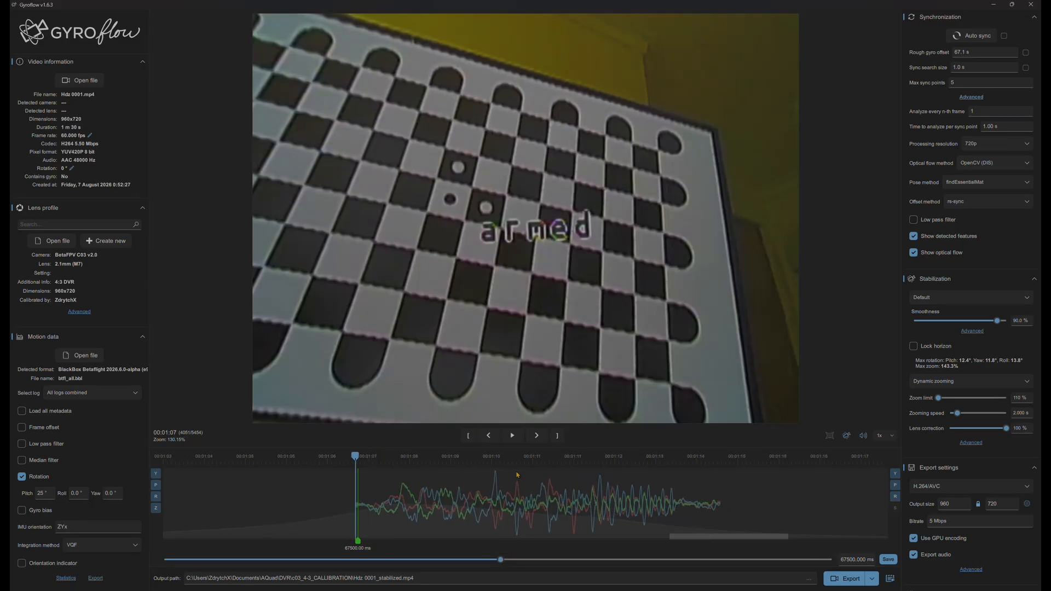
left_click(480, 457)
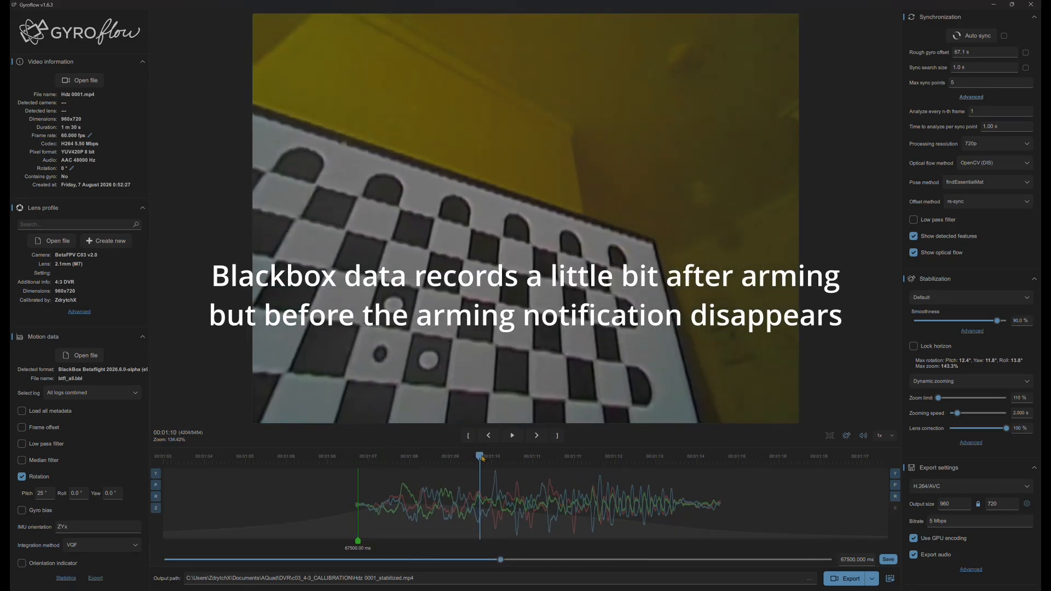
left_click_drag(481, 457, 495, 457)
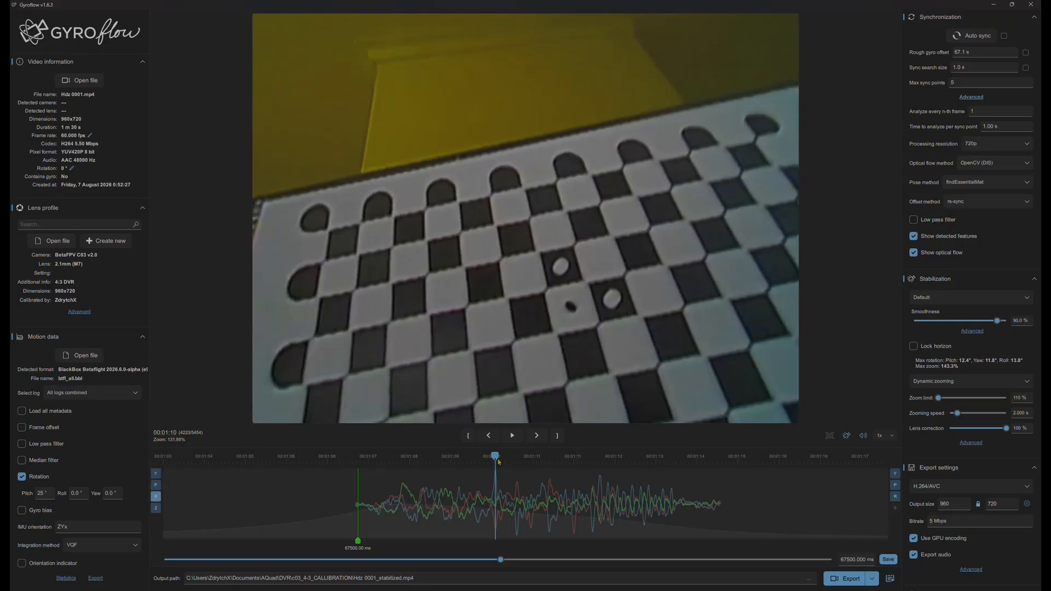
Add a manual sync point at the gyro peak near 00:01:08 and set its offset to 67588.96 ms.
left_click_drag(498, 462, 392, 482)
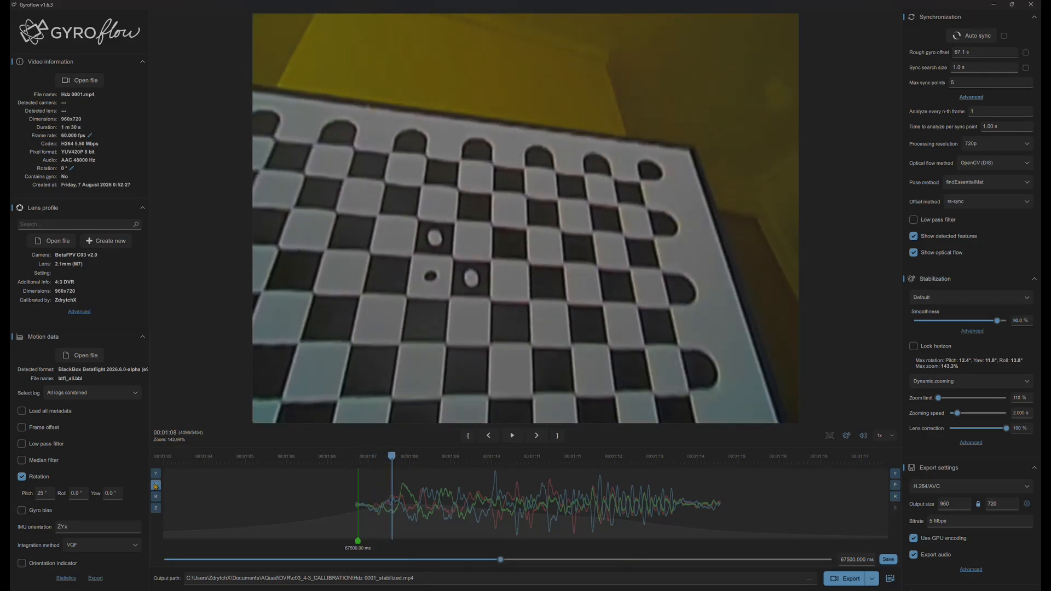
left_click_drag(394, 461, 408, 464)
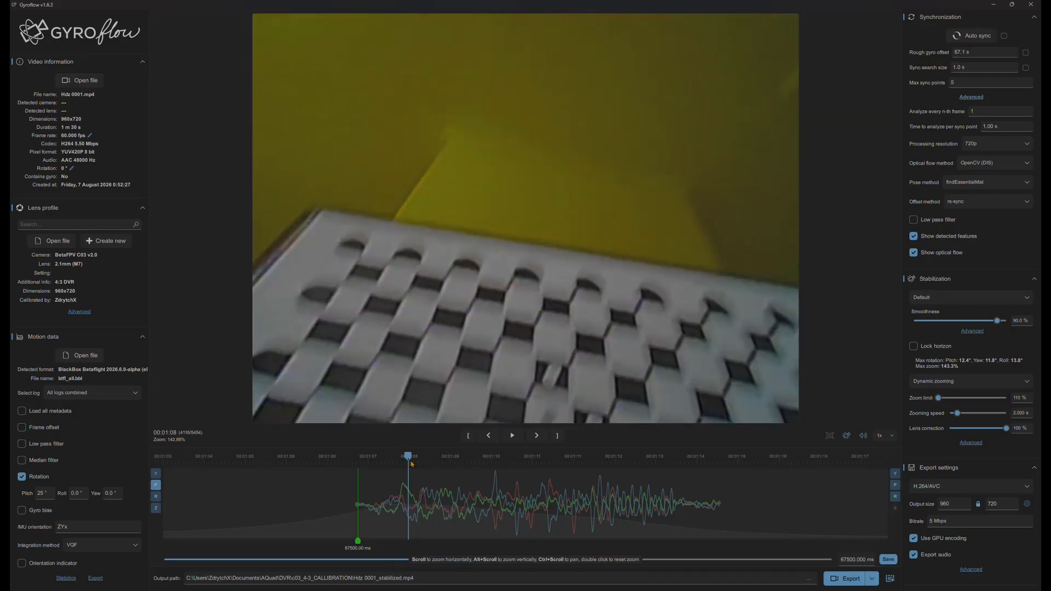
mouse_move(411, 463)
left_mouse_down()
mouse_move(419, 464)
mouse_move(406, 464)
left_mouse_up()
scroll(404, 491, "up", 4)
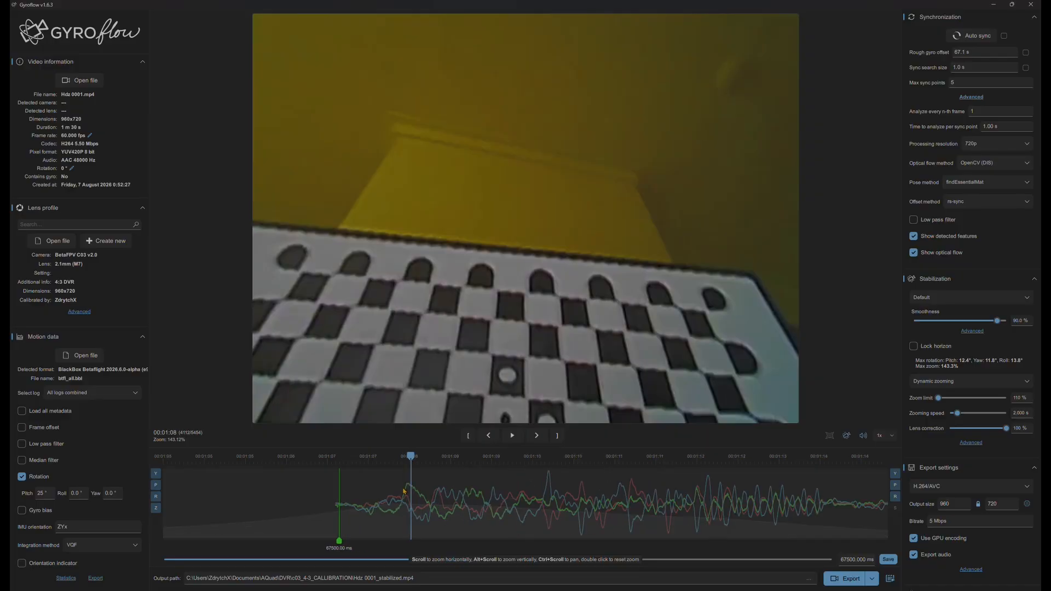
scroll(404, 491, "up", 5)
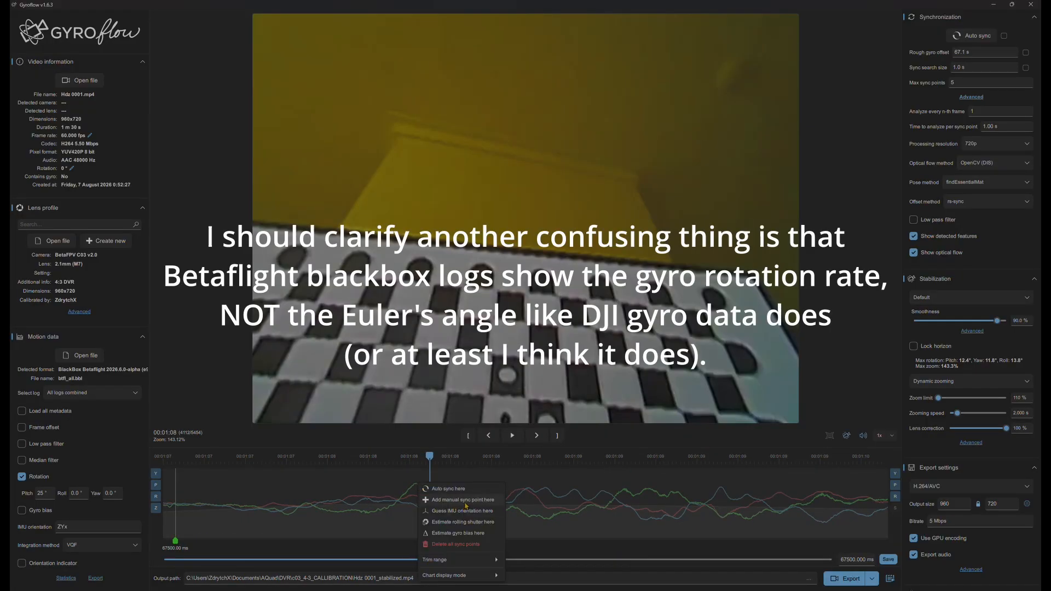
left_click(465, 502)
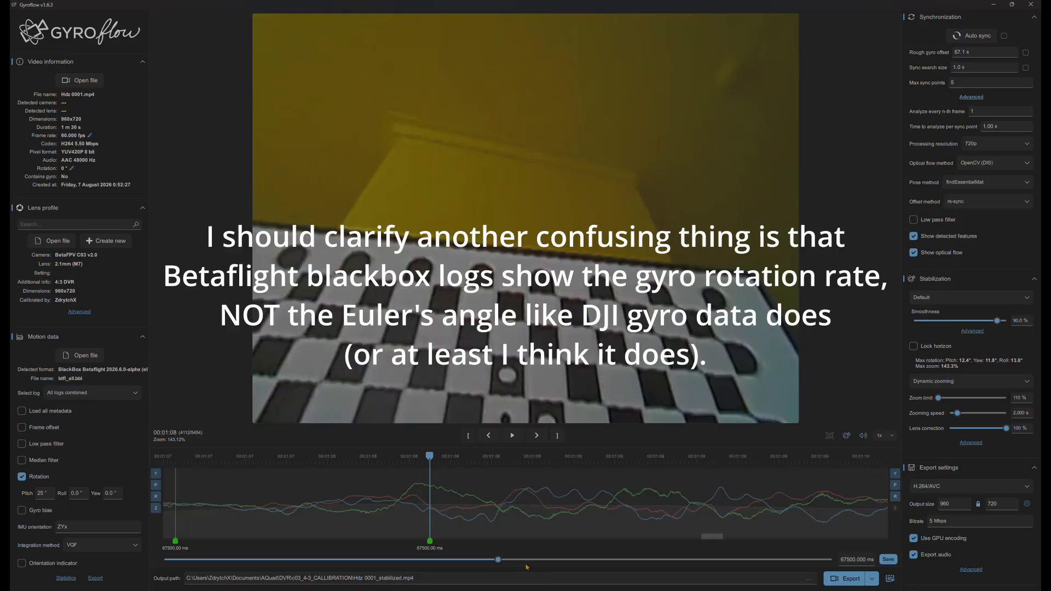
left_click_drag(499, 560, 499, 561)
left_click(856, 559)
key("BackSpace")
key("BackSpace")
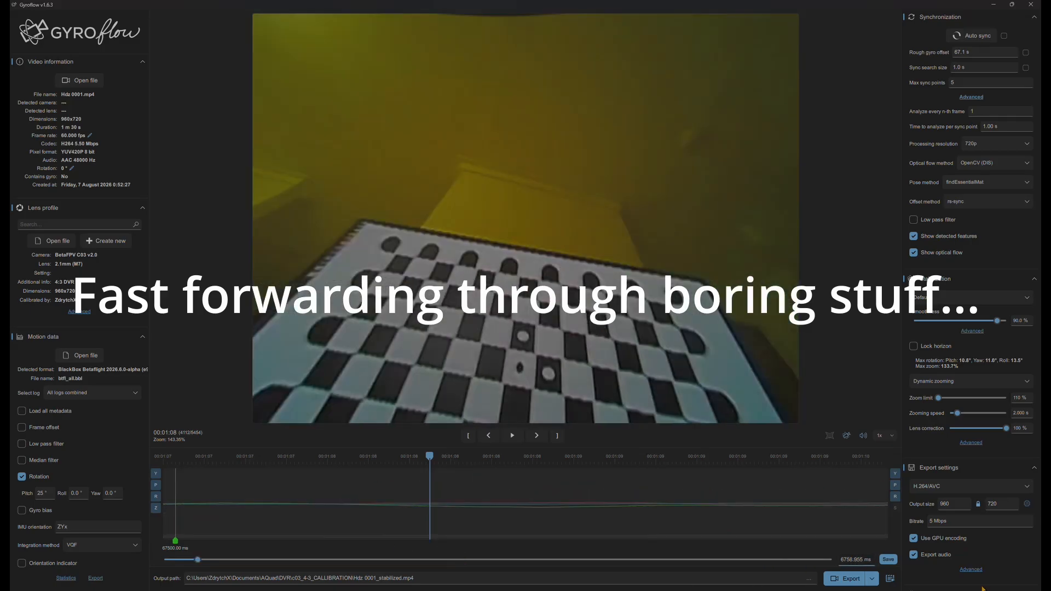
type("75")
Delete the 67500 ms sync point at 00:01:07.
mouse_move(430, 462)
left_mouse_down()
mouse_move(443, 465)
mouse_move(415, 492)
left_mouse_up()
scroll(245, 509, "down", 2)
left_click(195, 465)
right_click(195, 541)
left_click(422, 492)
Examine the clip between 00:01:10 and 00:01:14 to see how well the stabilization follows the camera motion.
scroll(675, 519, "down", 2)
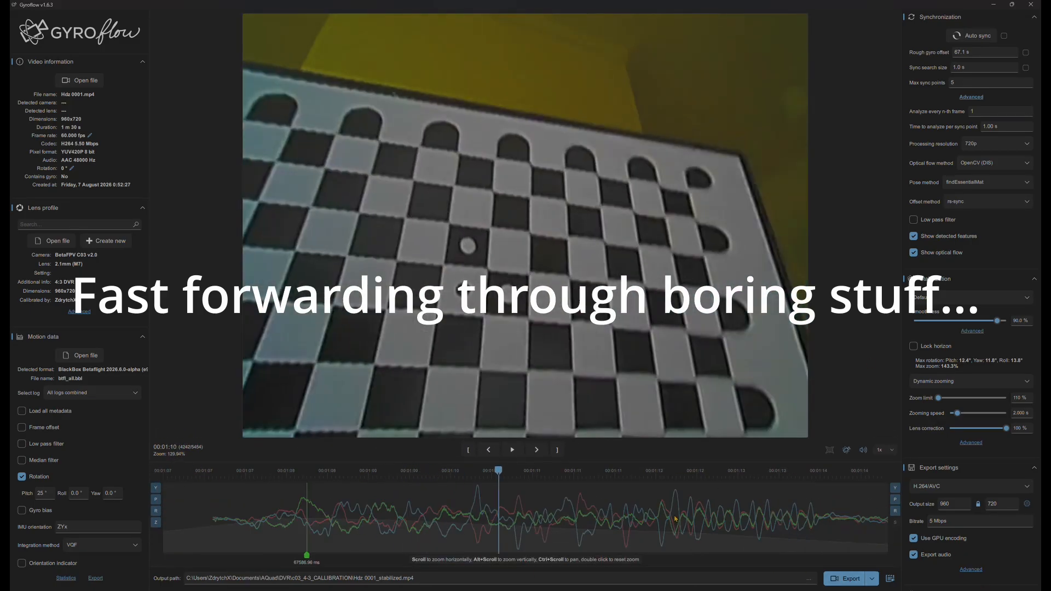
scroll(427, 512, "down", 3)
scroll(516, 512, "up", 4)
scroll(516, 511, "up", 1)
left_click(570, 473)
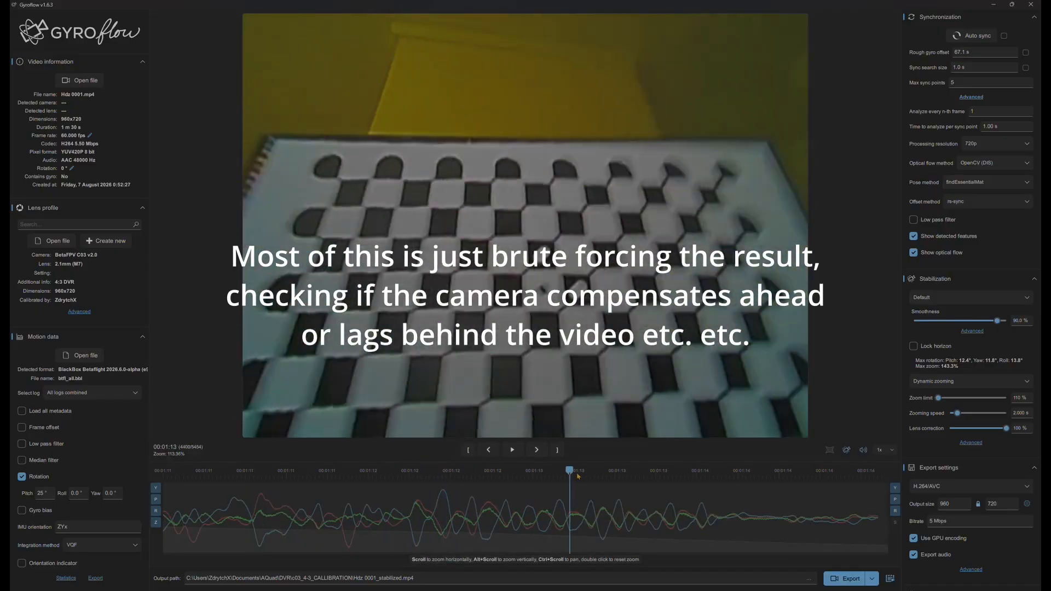
left_click_drag(578, 475, 694, 478)
scroll(690, 509, "down", 3)
scroll(438, 509, "up", 3)
Add a manual sync point at 00:01:10 and set its offset to 67600.955 ms.
left_click(431, 473)
right_click(429, 489)
left_click(468, 509)
left_click(856, 559)
key("BackSpace")
key("BackSpace")
key("BackSpace")
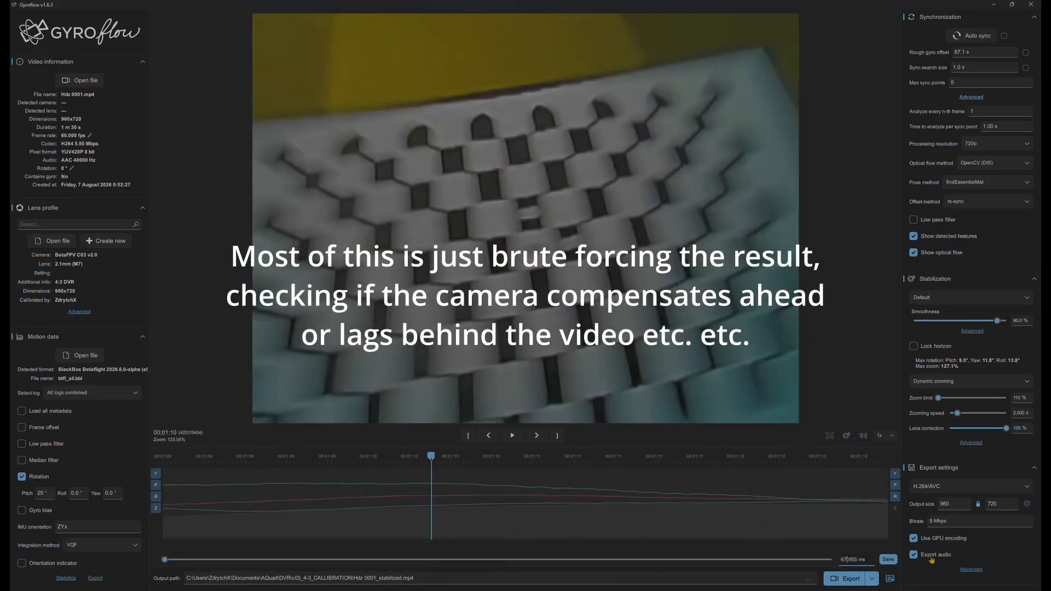
type("600")
Turn on the stabilization overview and set the zooming mode to No zooming.
scroll(526, 506, "down", 3)
left_click(829, 436)
left_click_drag(601, 487, 323, 475)
left_click(971, 381)
left_click(936, 398)
In the advanced stabilization settings, raise Max smoothness to about 0.5 s and Max smoothness at high velocity to 0.170 s.
left_click(972, 331)
scroll(971, 383, "down", 5)
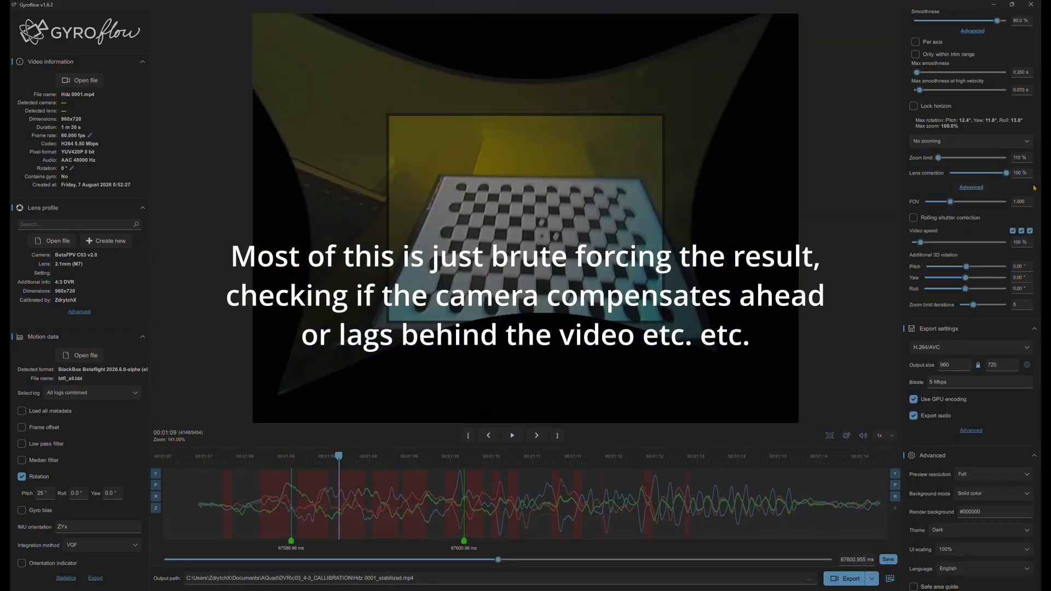
left_click_drag(917, 72, 922, 72)
left_click_drag(920, 90, 929, 90)
scroll(971, 246, "up", 3)
Place the manual sync point near 00:01:08 again and adjust its offset to 67671.016 ms.
left_click(283, 475)
right_click(283, 488)
left_click(321, 509)
left_click_drag(498, 559, 499, 563)
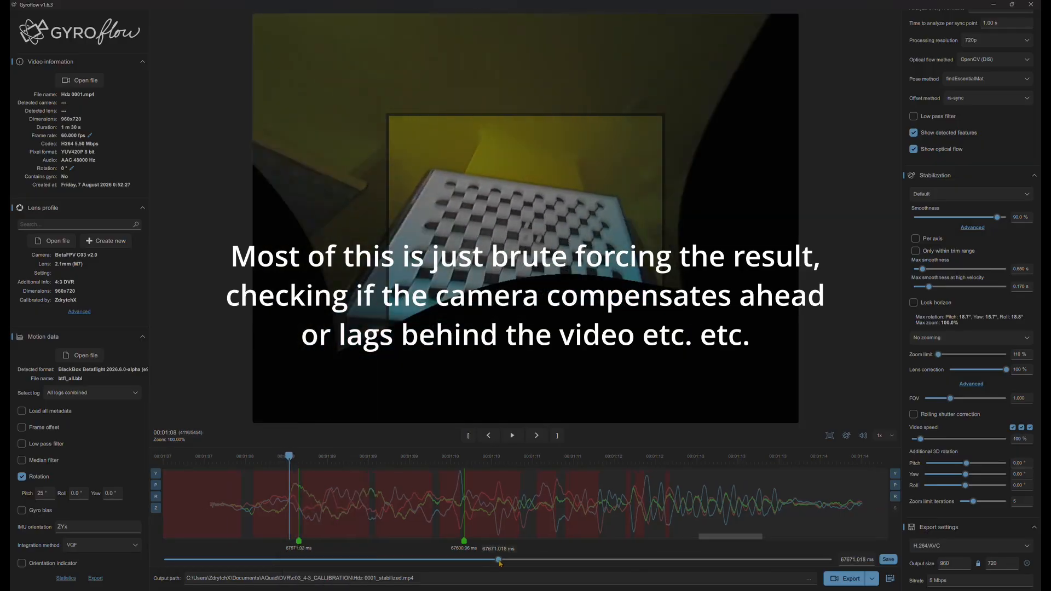
Fine-tune the offset of the sync point at 00:01:10 to 67633.54 ms while checking neighbouring frames.
left_click(334, 472)
scroll(465, 471, "up", 2)
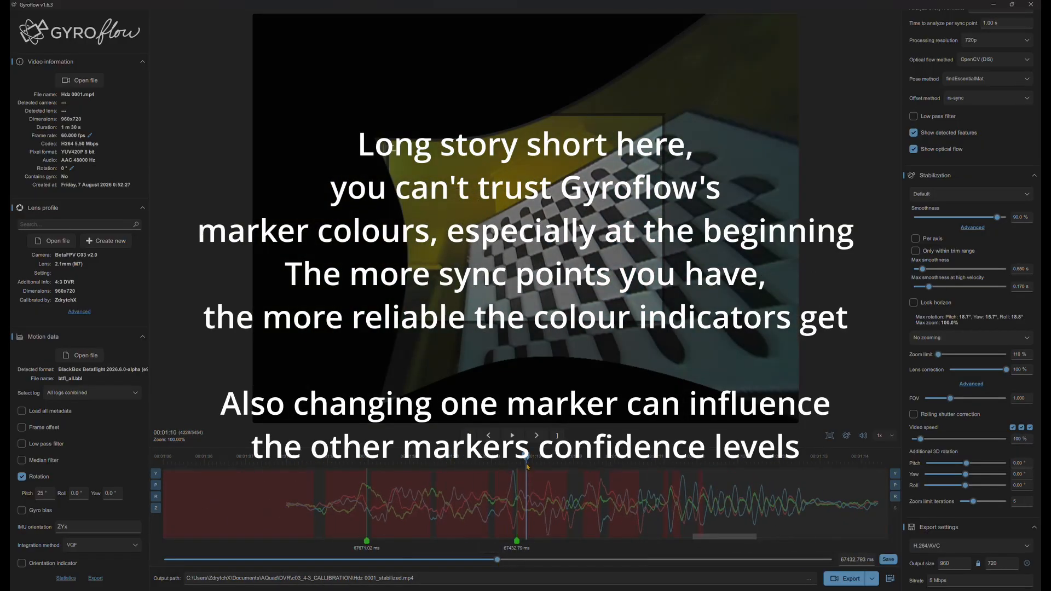
left_click(853, 559)
key("BackSpace")
type("1")
left_click(520, 470)
key("Up")
left_click_drag(520, 471, 524, 464)
key("Up")
Lower the offset of the sync point near 00:01:08 to 67650.02 ms and scrub across it to check.
left_click_drag(406, 482, 394, 474)
left_click(366, 541)
left_click(857, 560)
key("BackSpace")
key("BackSpace")
type("65")
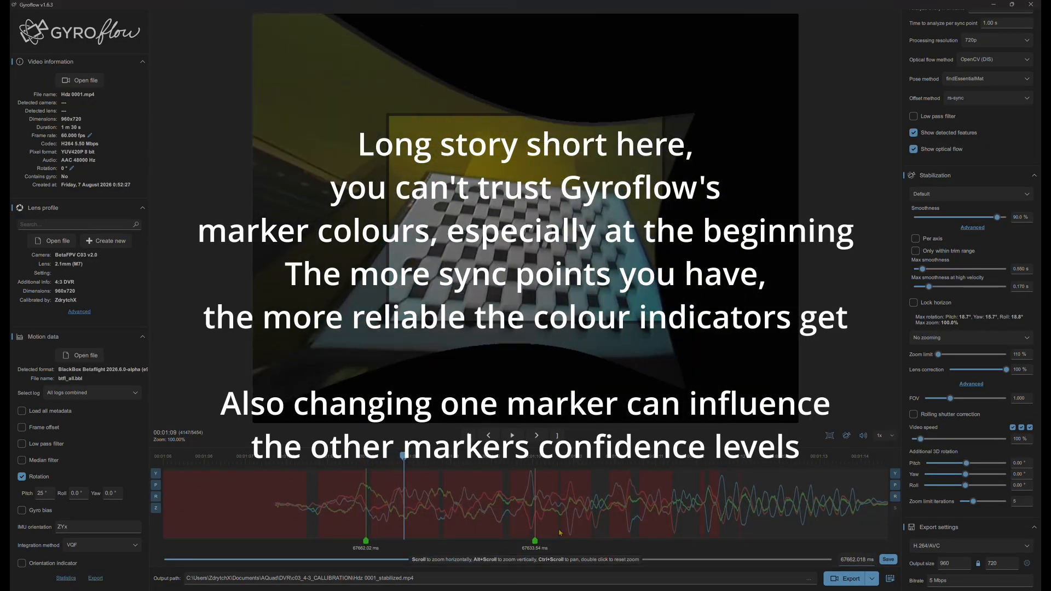
left_click(858, 559)
key("BackSpace")
key("BackSpace")
type("55")
left_click_drag(316, 474, 385, 474)
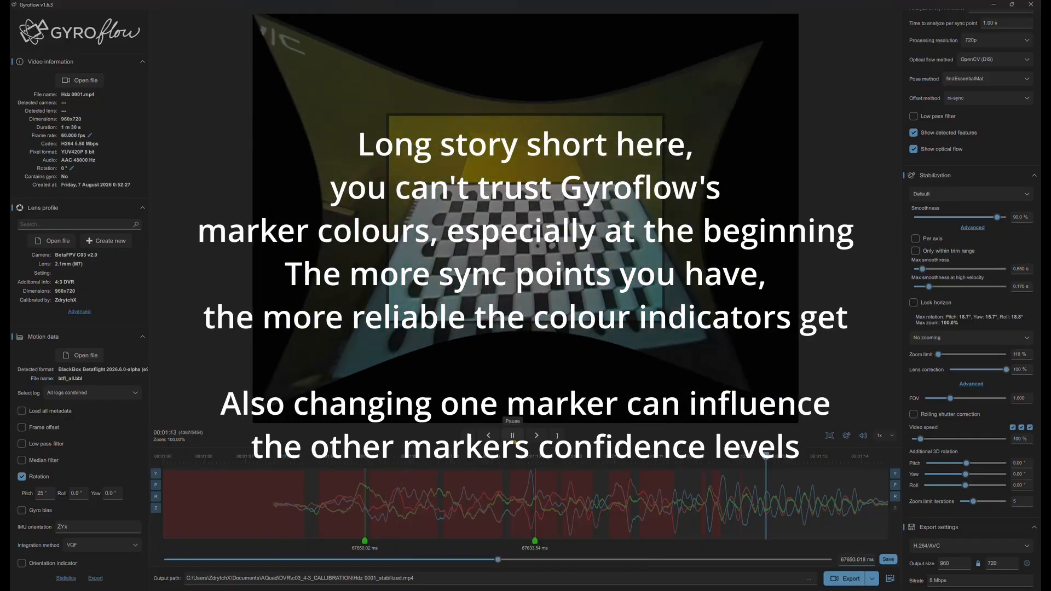
Add a manual sync point near 00:01:12 and adjust its offset to 67625.32 ms.
left_click(513, 439)
right_click(541, 492)
left_click(574, 508)
mouse_move(552, 474)
left_mouse_down()
mouse_move(519, 472)
mouse_move(555, 470)
left_mouse_up()
left_click(858, 560)
key("BackSpace")
type("0")
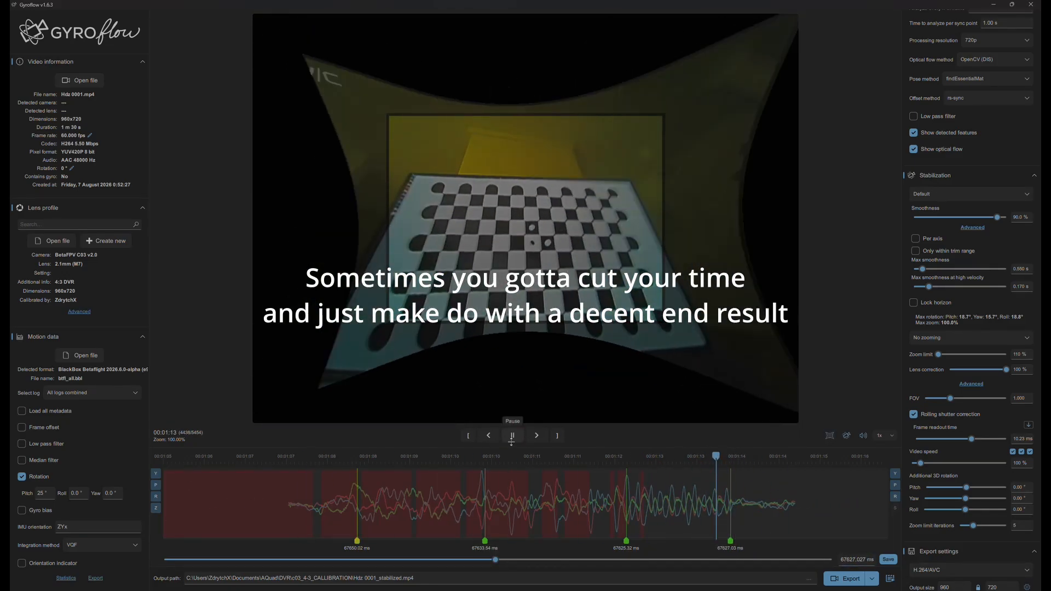
Refine the first sync point's offset to 67640.02 ms and play the clip back from there.
left_click(853, 560)
key("BackSpace")
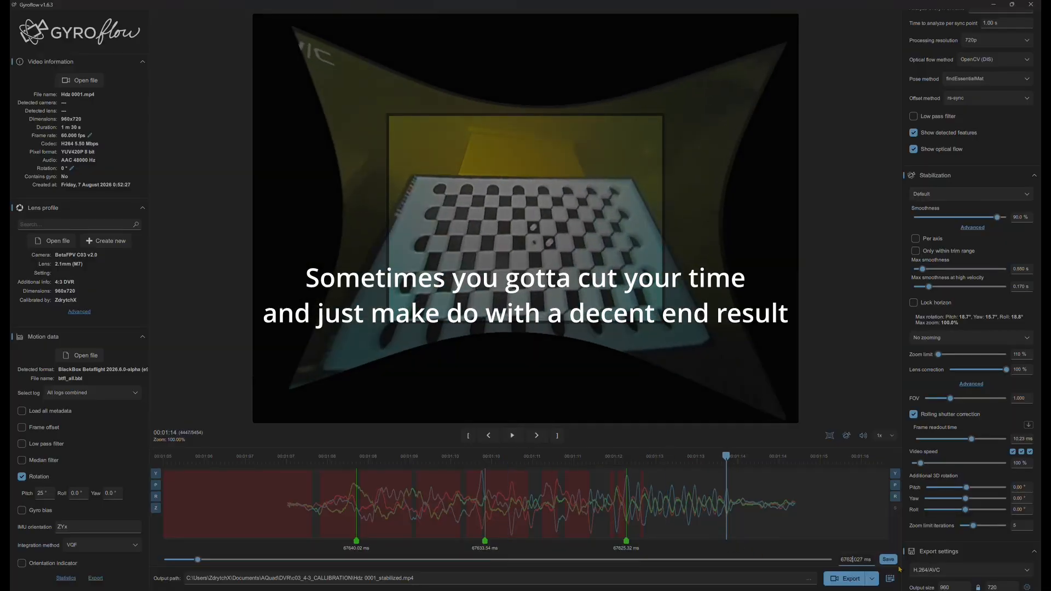
left_click(338, 460)
left_click(512, 436)
scroll(490, 482, "down", 8)
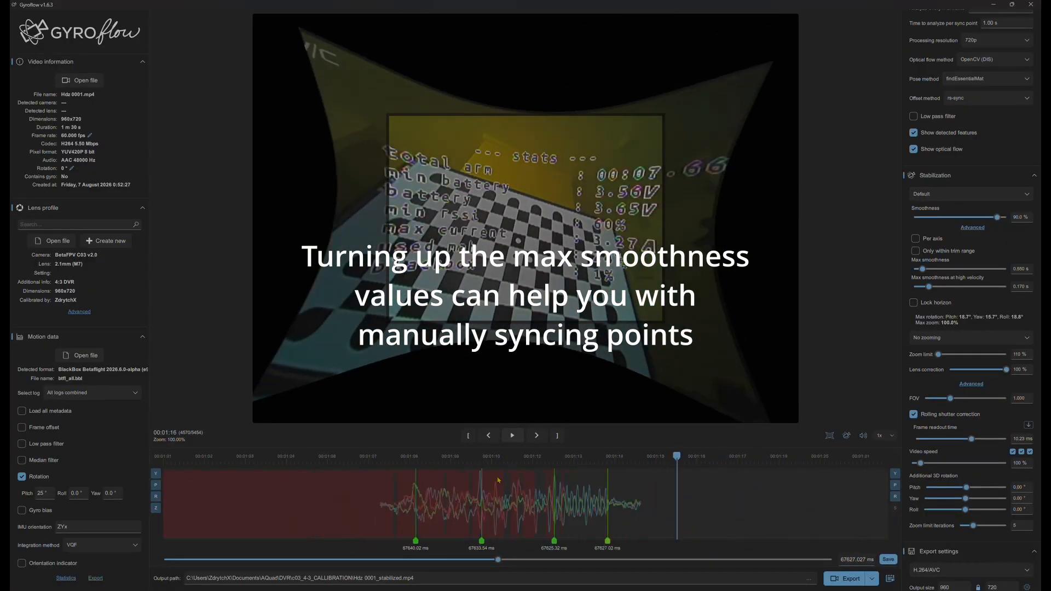
Play back the synced section and turn off the stabilization overview.
left_click(578, 459)
scroll(998, 185, "down", 1)
left_click(512, 436)
left_click(829, 436)
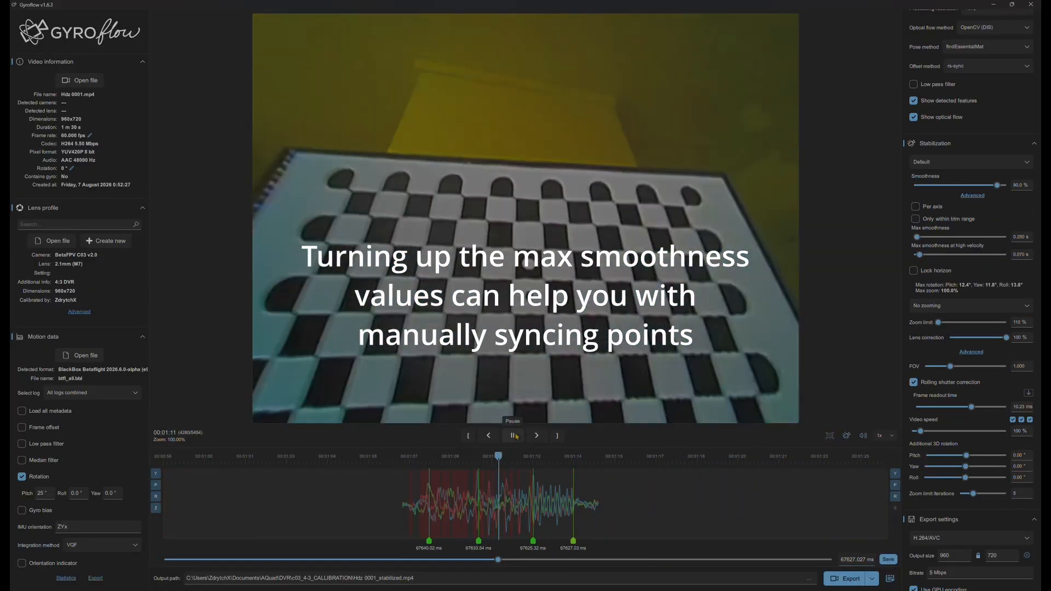
Set the background mode to Mirror edge pixels and check frames with the stabilization overview on and off.
scroll(972, 383, "down", 7)
left_click(993, 295)
left_click(830, 436)
left_click(486, 460)
left_click_drag(486, 459, 516, 461)
left_click(830, 436)
scroll(971, 328, "up", 6)
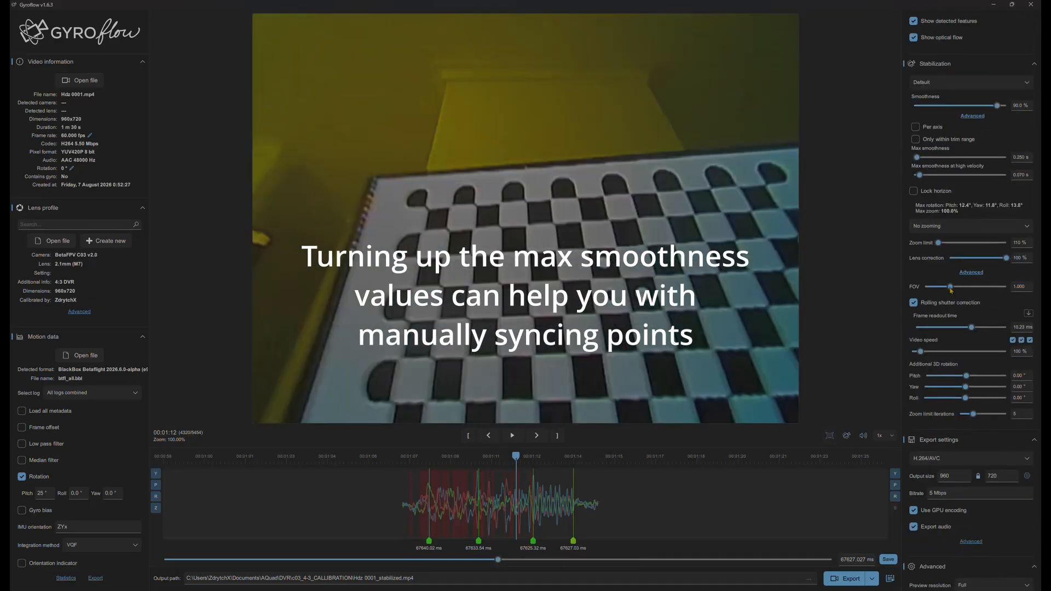
Try a slightly larger and a slightly smaller FOV while comparing frames of the synced section.
left_click_drag(950, 286, 955, 286)
mouse_move(516, 460)
left_mouse_down()
mouse_move(500, 460)
mouse_move(511, 460)
left_mouse_up()
left_click_drag(954, 286, 947, 286)
left_click(452, 460)
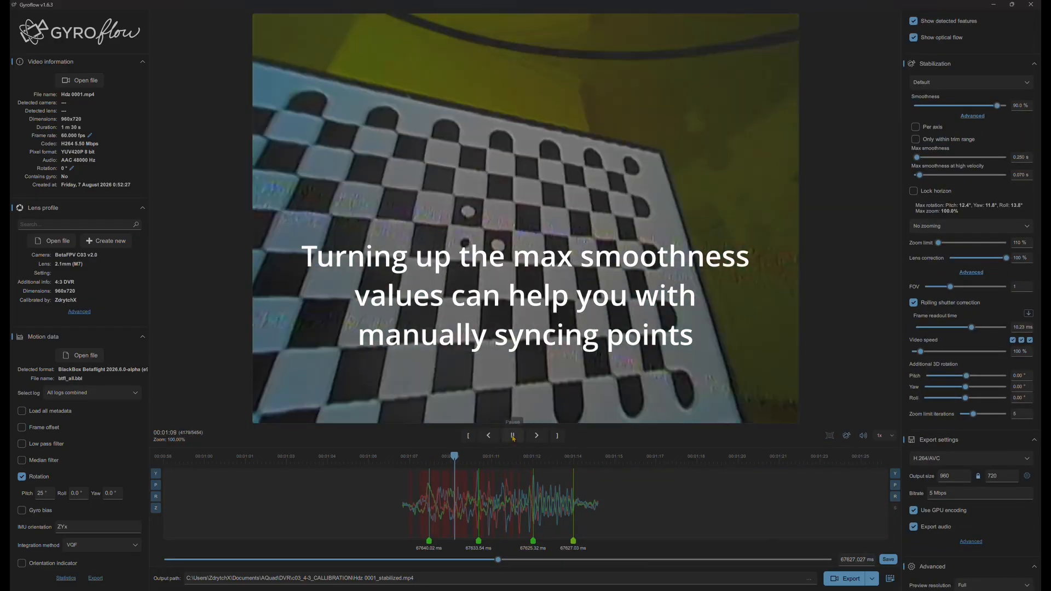
Set Max smoothness to 0.750 s and play the clip back from about 00:01:09.
left_click(513, 437)
key("BackSpace")
type("7")
left_click(465, 460)
left_click(513, 436)
Try an offset of 67624.03 ms on the last sync point near 00:01:14 and play the section back.
scroll(572, 504, "up", 6)
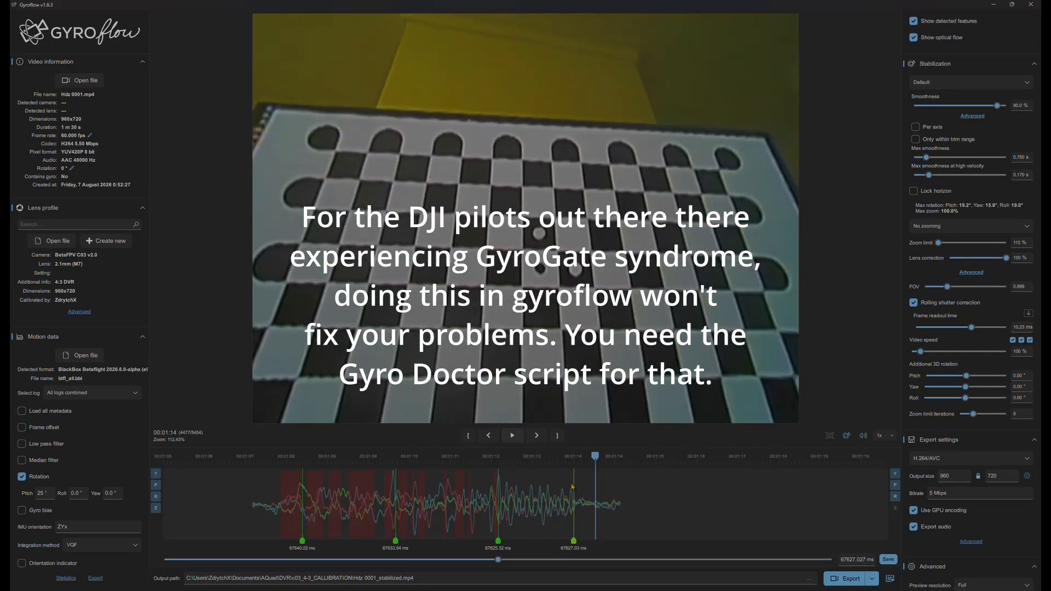
scroll(556, 504, "up", 6)
left_click(855, 560)
type("5")
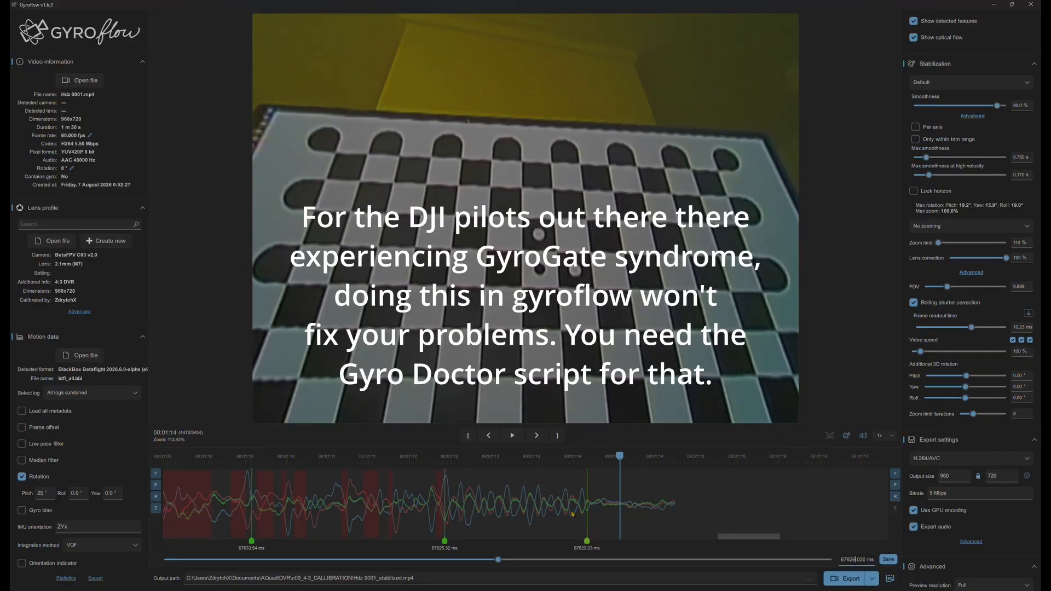
left_click(856, 560)
key("BackSpace")
type("4")
scroll(577, 503, "down", 3)
left_click(373, 459)
scroll(961, 383, "down", 6)
scroll(960, 383, "up", 3)
left_click(511, 437)
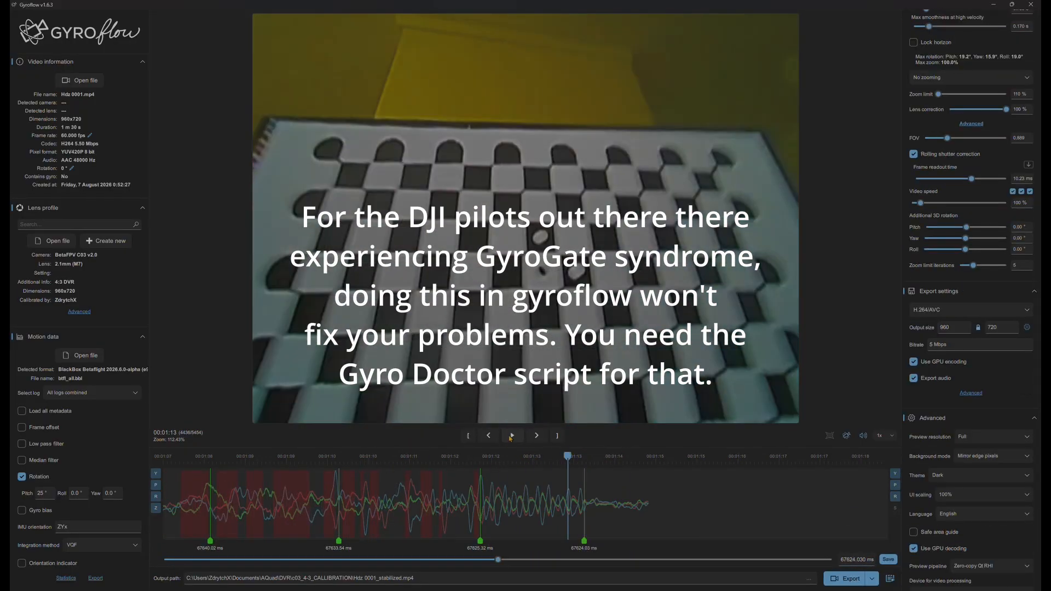
Save an offset of 67632.03 ms for the last sync point and review the result in the stabilization overview.
key("BackSpace")
key("BackSpace")
type("19")
left_click(888, 560)
left_click(536, 463)
left_click(512, 436)
left_click(829, 436)
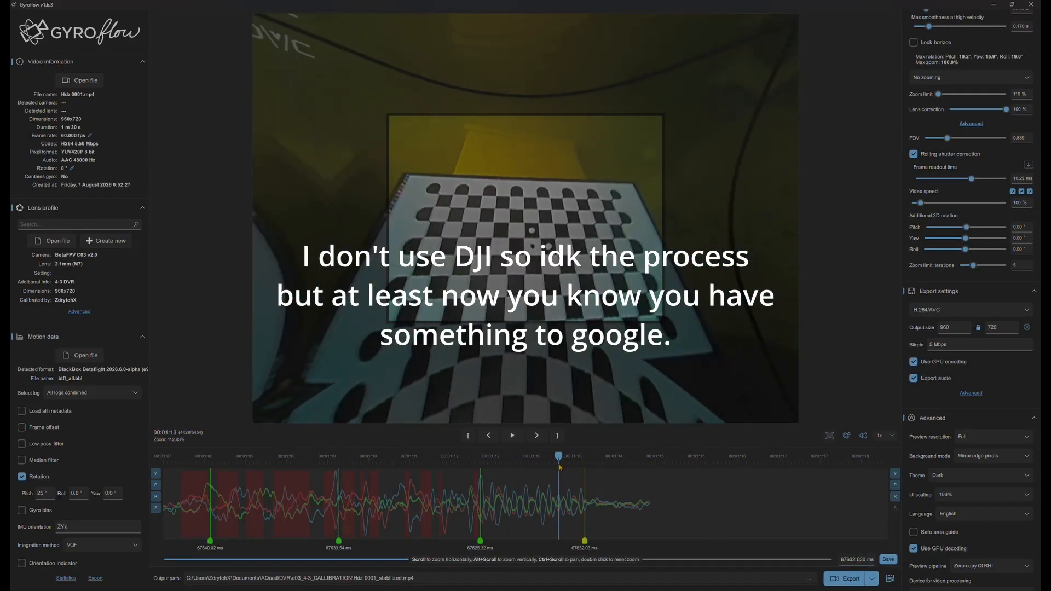
Set the offset of the sync point near 00:01:12 to 67629.318 ms and play the synced section.
left_click(472, 461)
left_click(855, 560)
key("BackSpace")
type("9.318")
left_click(348, 459)
left_click(510, 437)
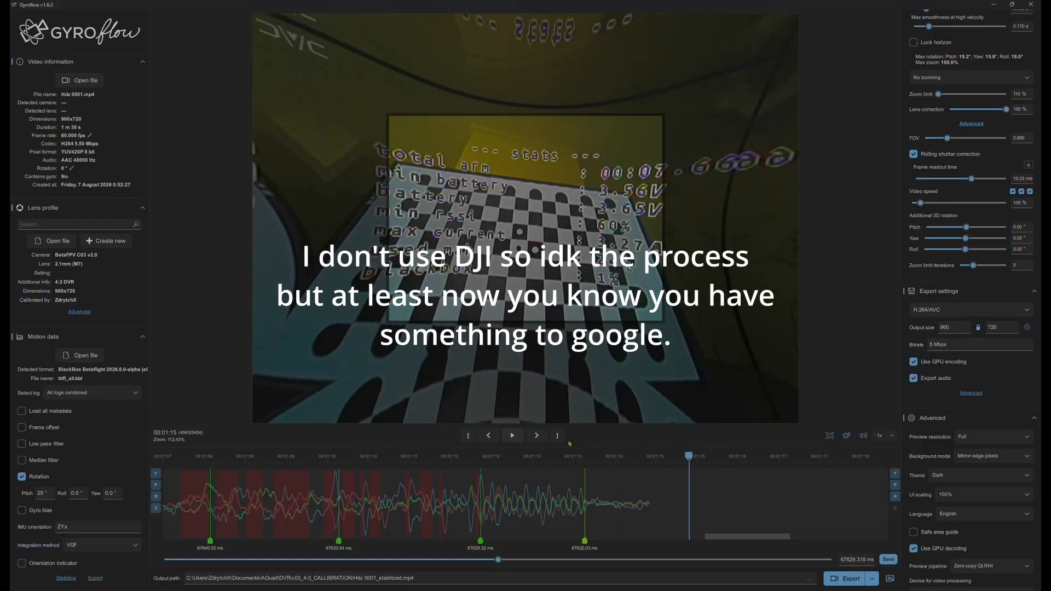
Trim the clip to the stretch covered by gyro data and play it back from 00:01:07.
left_click(557, 436)
scroll(548, 503, "down", 3)
left_click(422, 460)
left_click(468, 436)
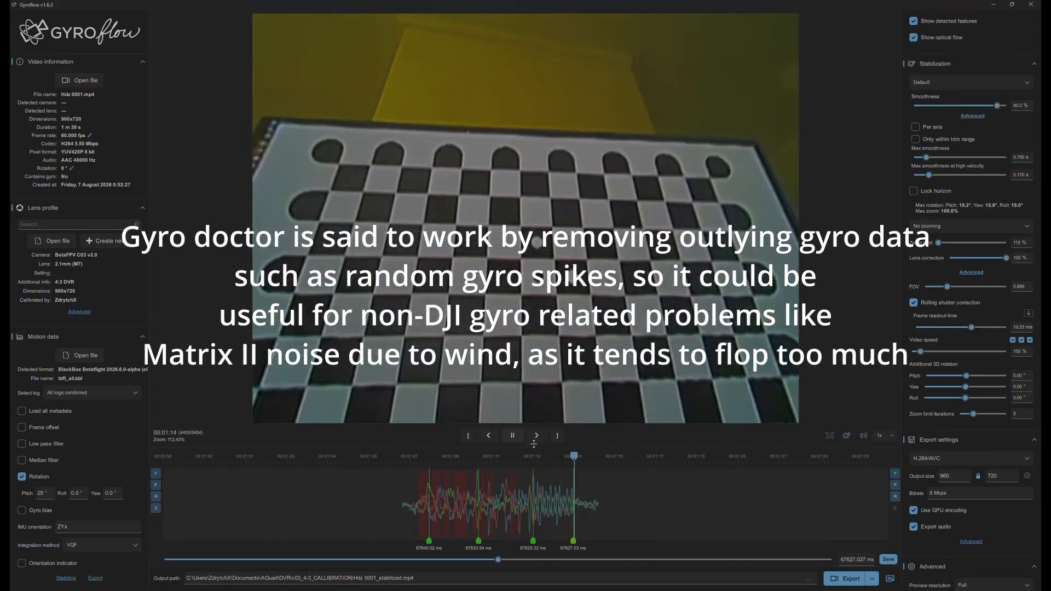
scroll(533, 444, "up", 4)
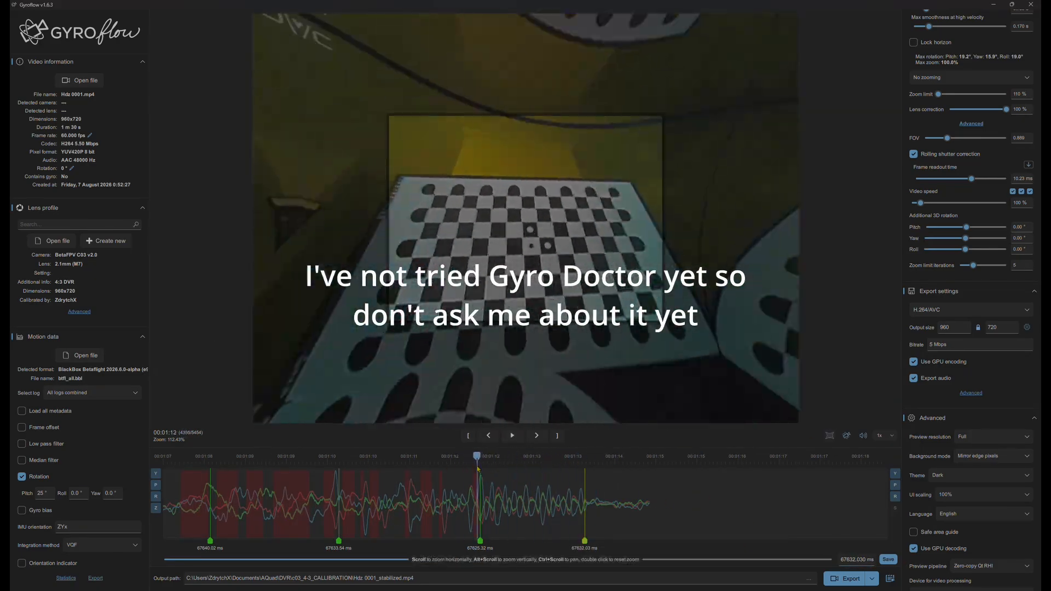
left_click_drag(429, 485, 687, 485)
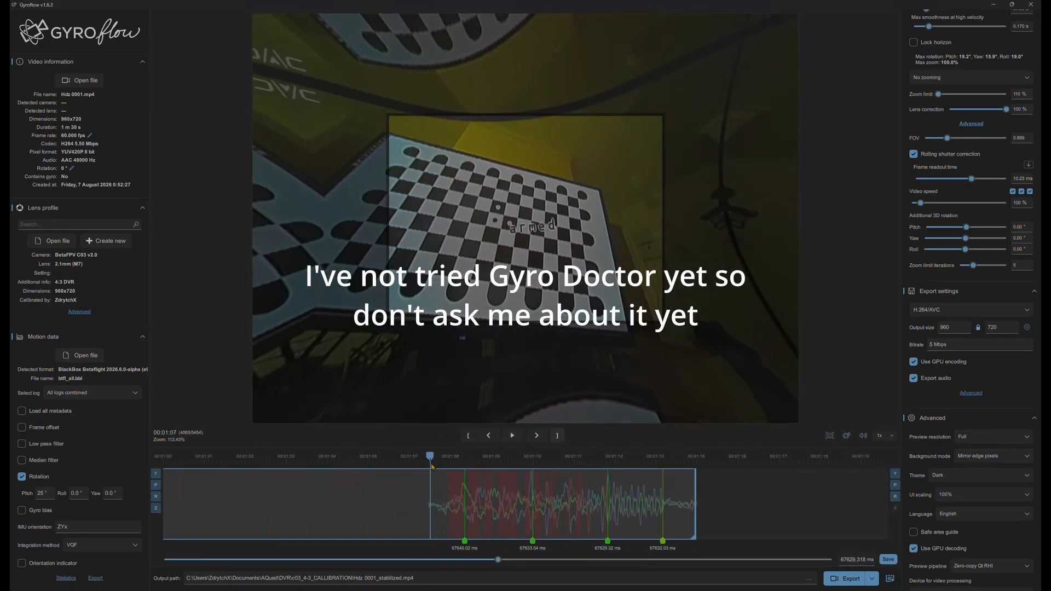
left_click(468, 435)
left_click(512, 436)
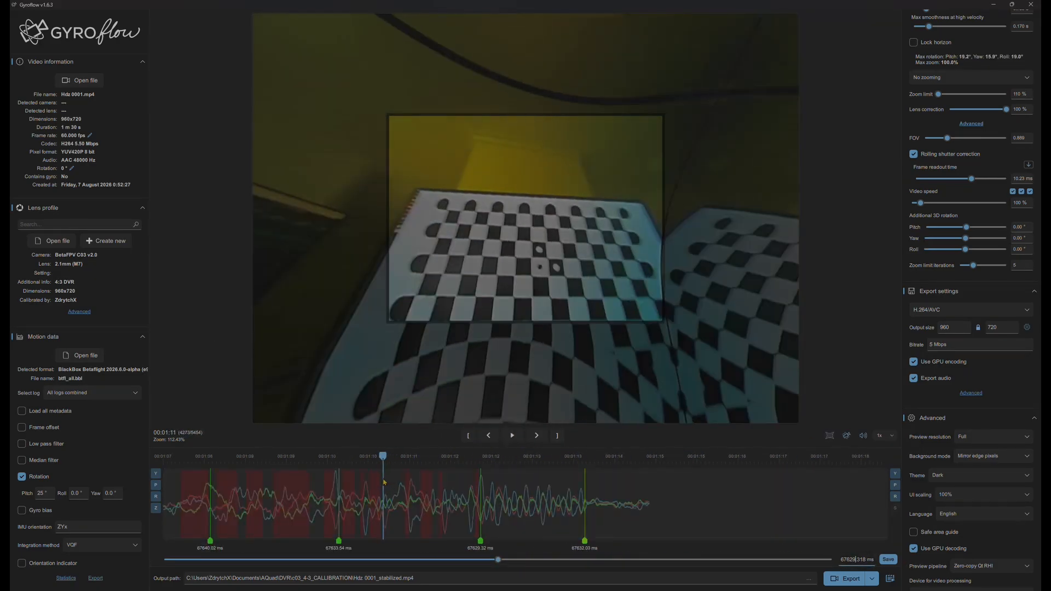
Set the trim end at 00:01:15, where the gyro data stops.
left_click_drag(385, 483, 348, 484)
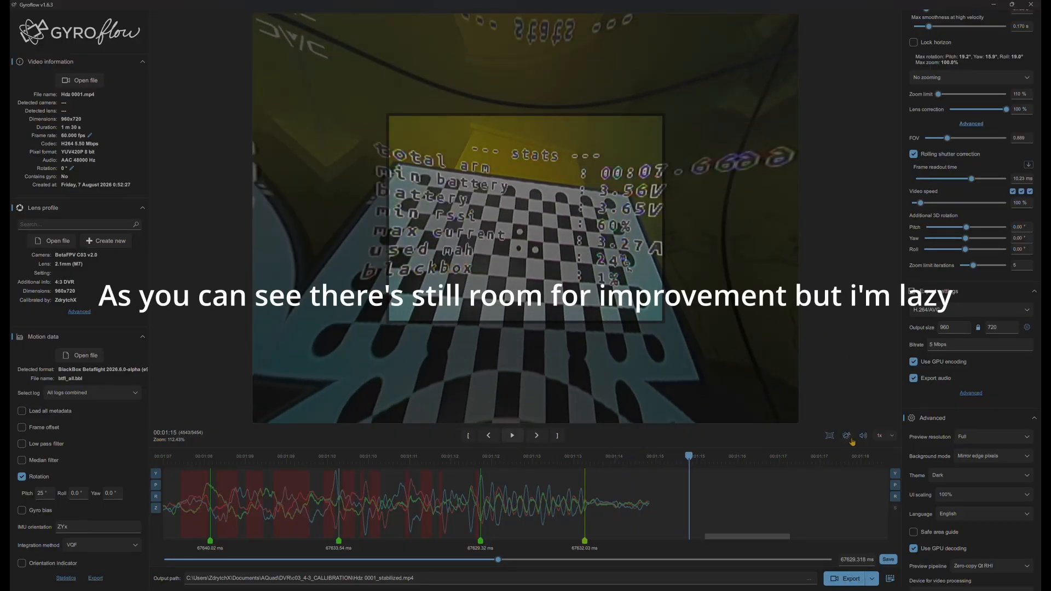
left_click_drag(631, 467, 650, 462)
left_click(557, 437)
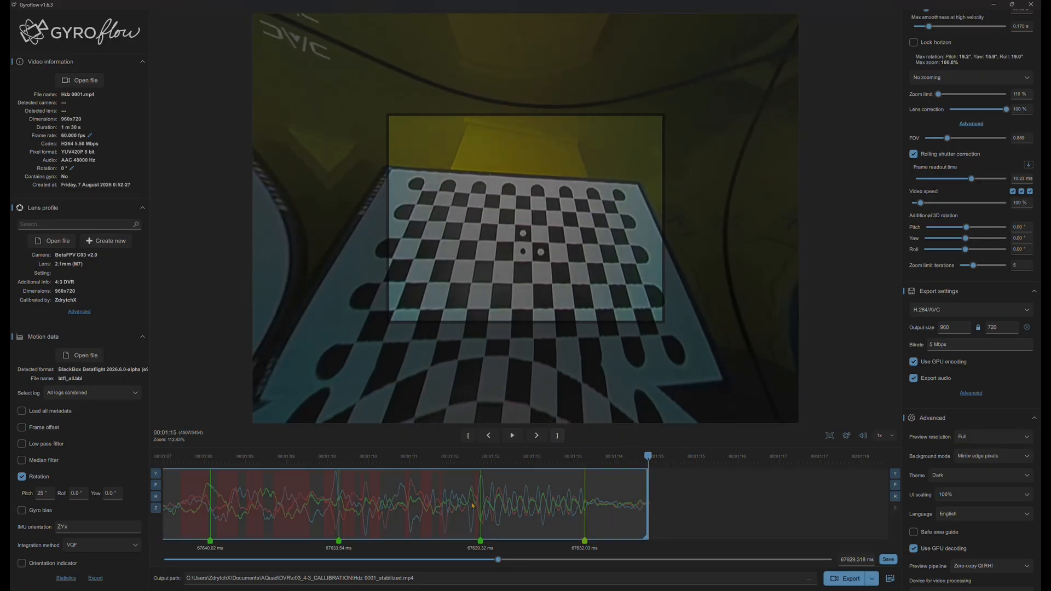
Set the trim start at 00:01:07, just before the gyro data begins, and play the trimmed section.
scroll(602, 487, "left", 5)
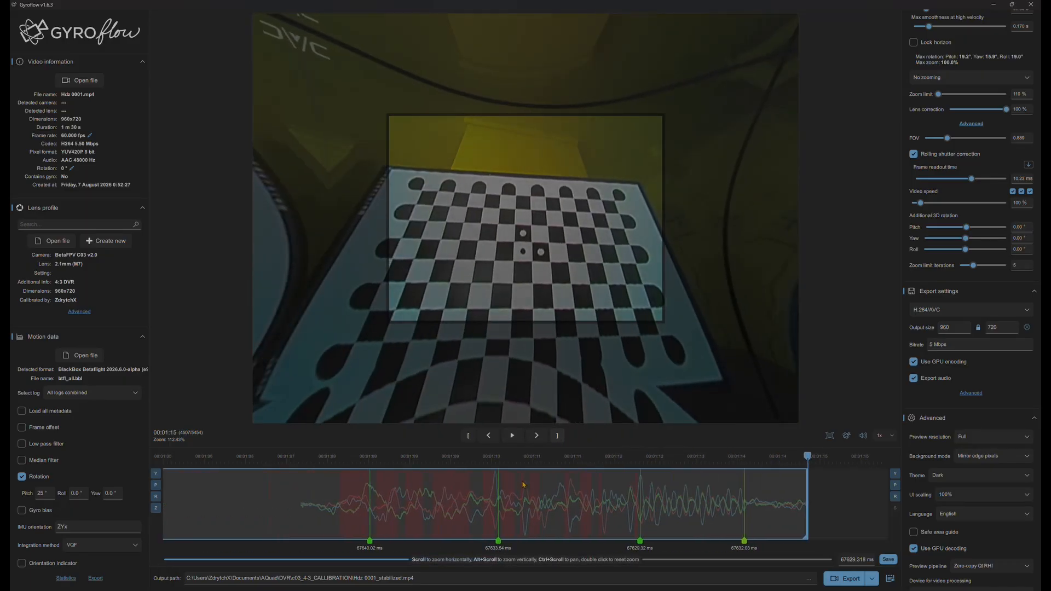
scroll(527, 490, "down", 4)
left_click(418, 466)
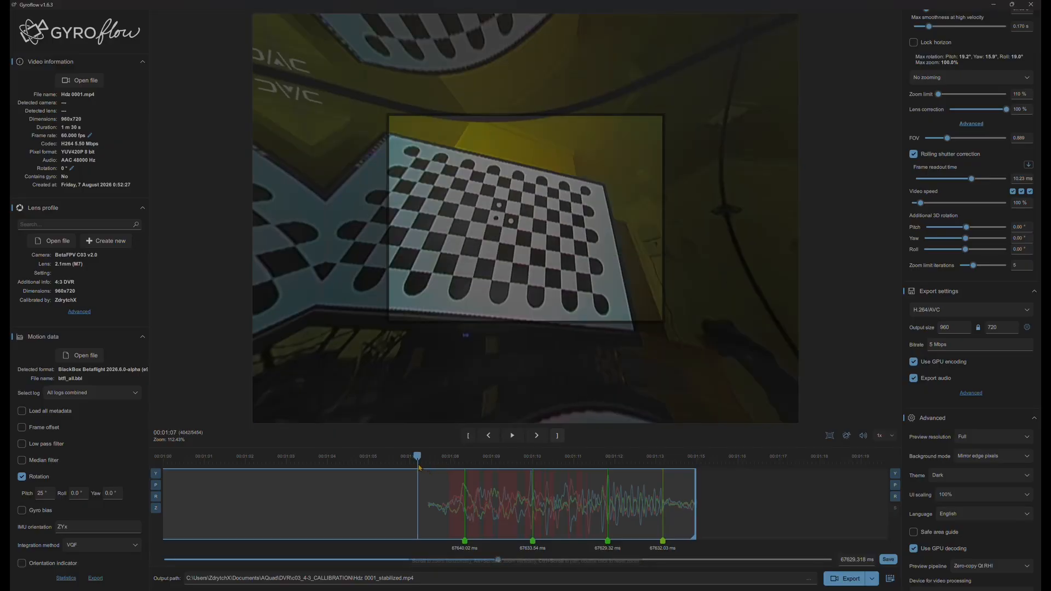
left_click_drag(423, 465, 443, 457)
left_click(468, 435)
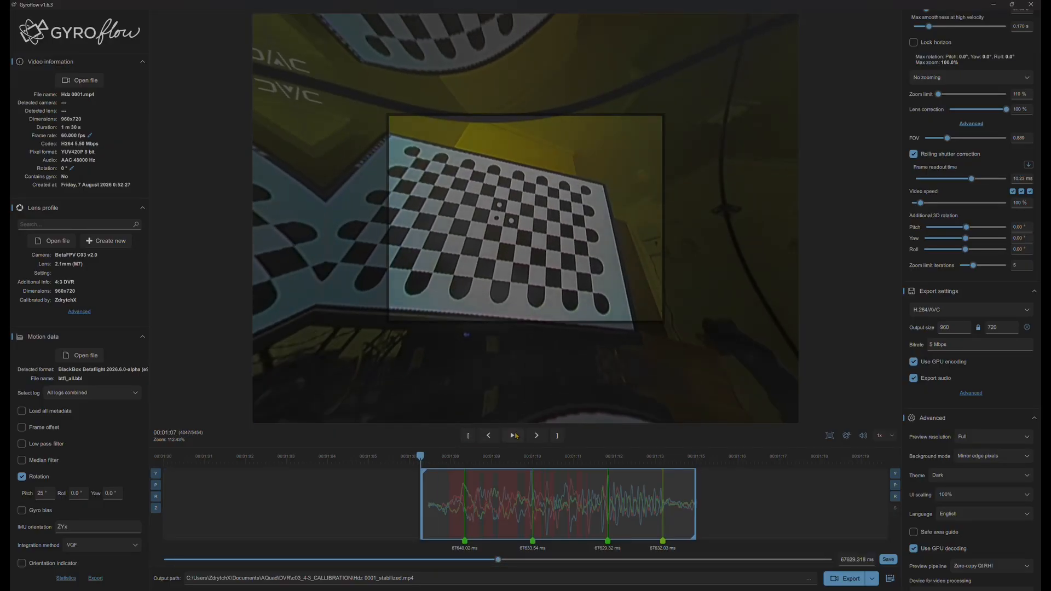
left_click(514, 436)
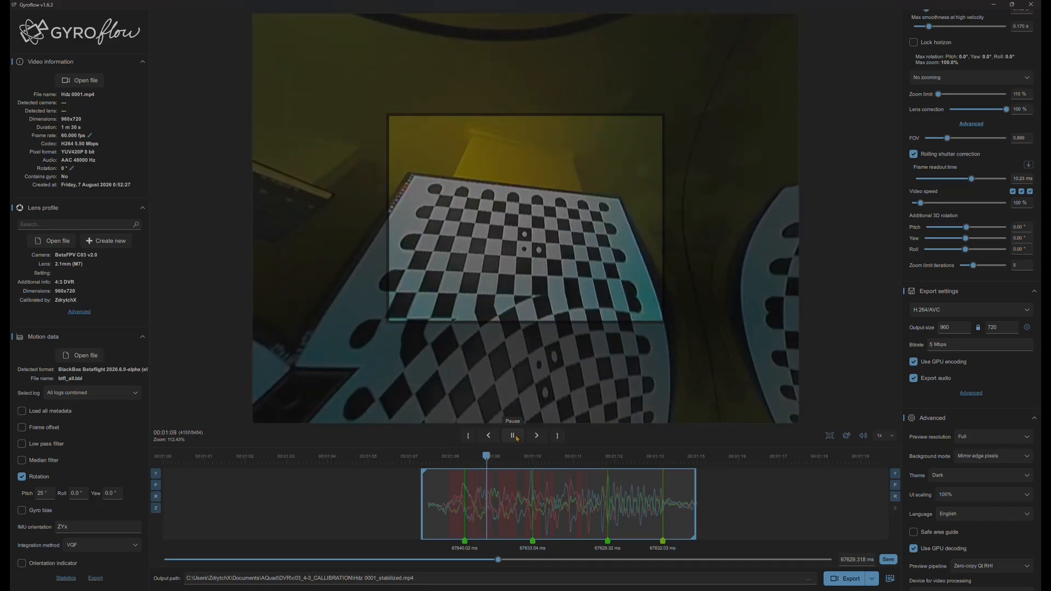